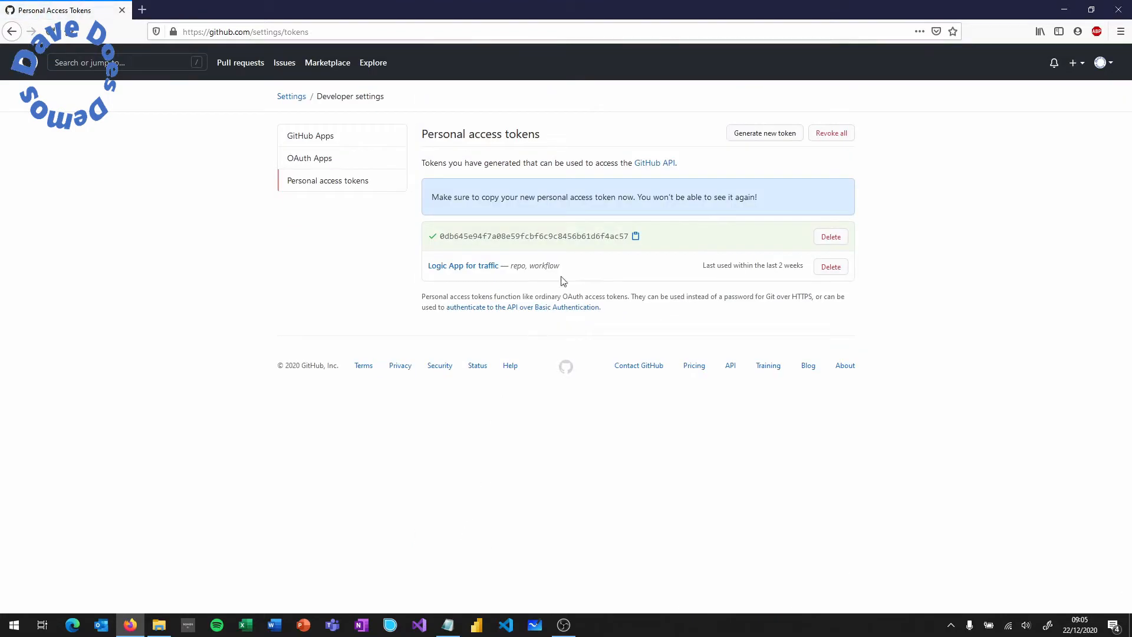
# - Copy the value of the newly generated 'Logic App for traffic' personal access token
pyautogui.click(636, 236)
# - Paste the copied access token into a blank Notepad document
pyautogui.click(448, 626)
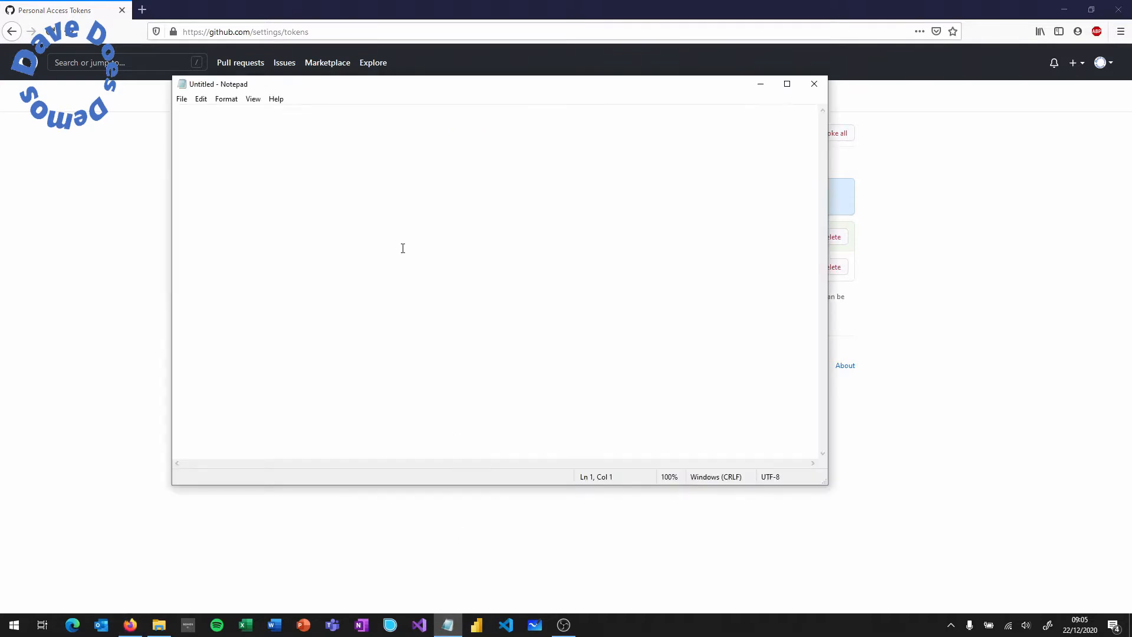
pyautogui.rightClick(401, 248)
pyautogui.click(376, 296)
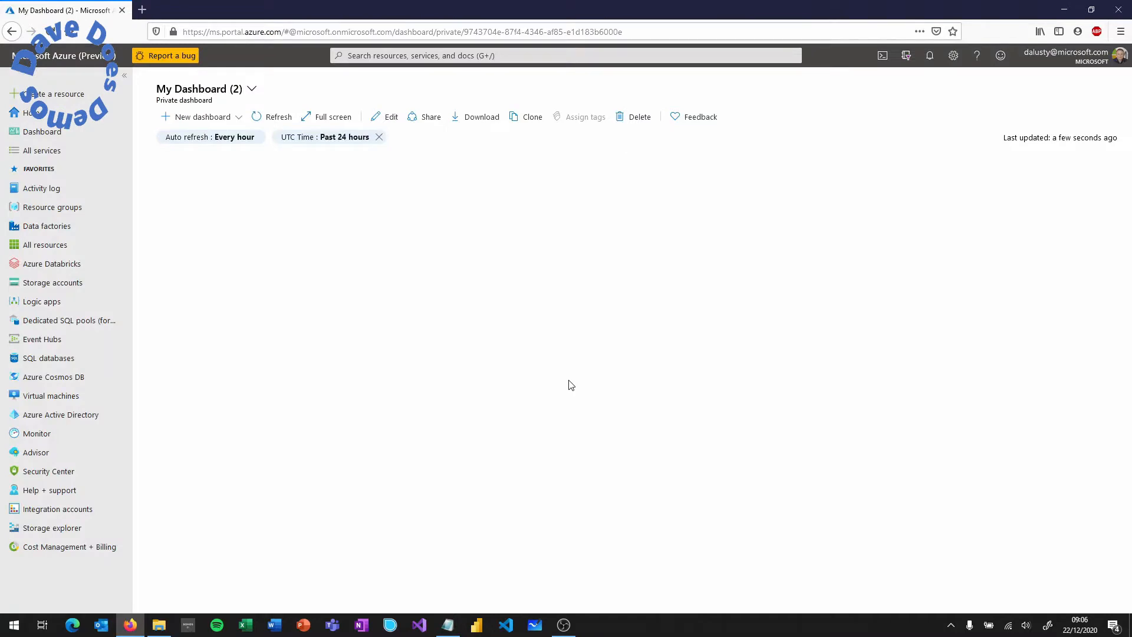
pyautogui.click(75, 98)
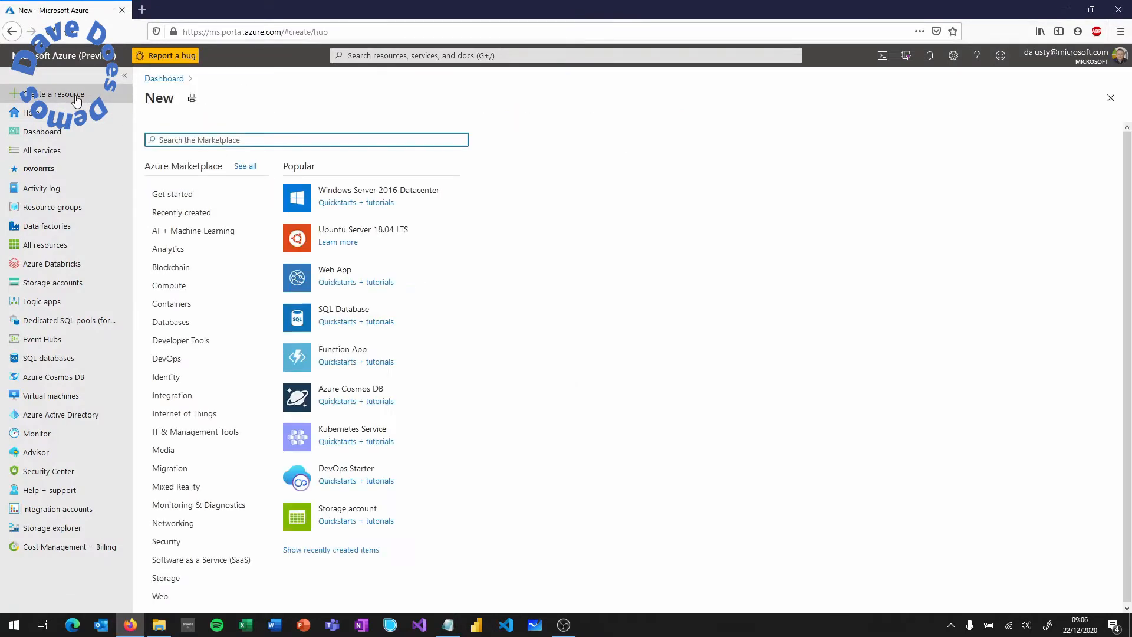
# - Start a new Logic App and create a new resource group named githubstatsdemo
pyautogui.write('logic app')
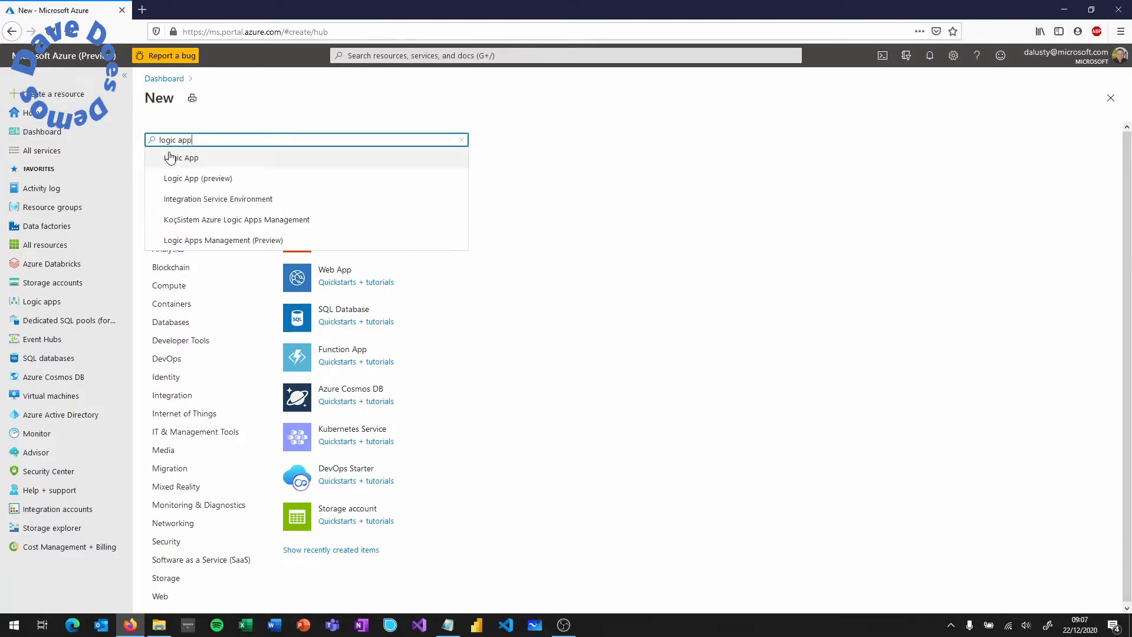
pyautogui.click(171, 155)
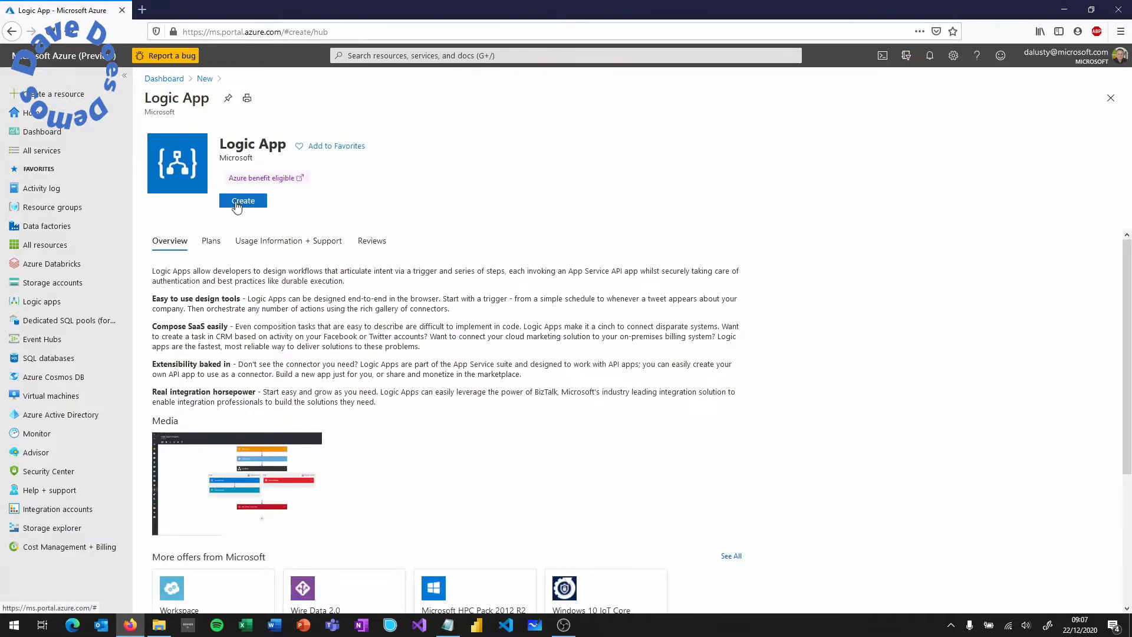
pyautogui.click(237, 204)
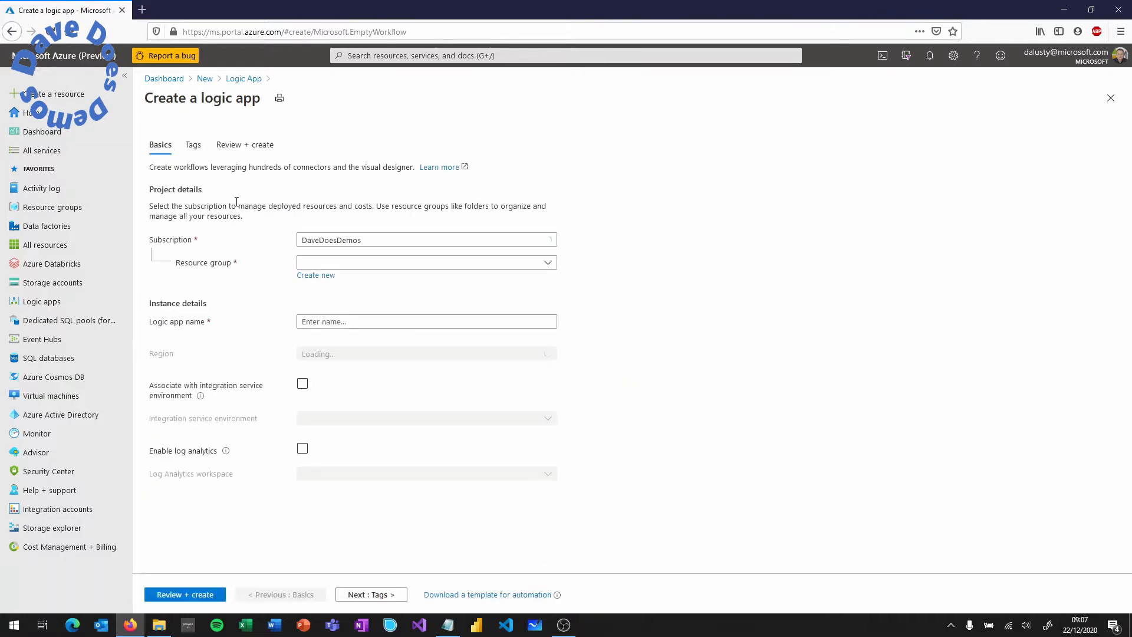
pyautogui.click(311, 277)
pyautogui.write('git')
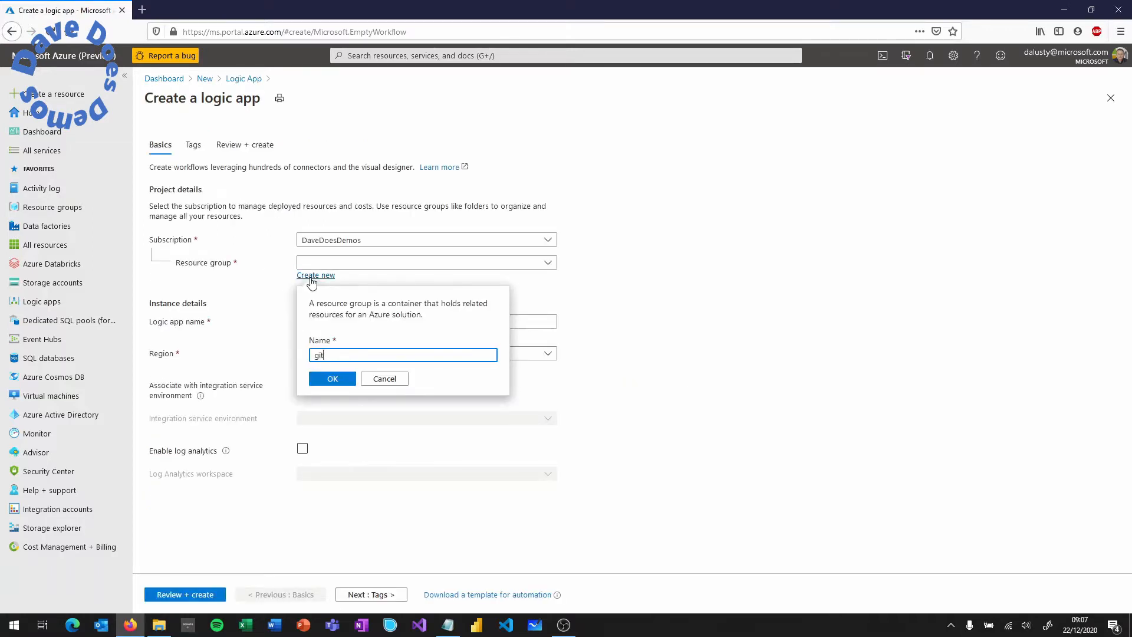
pyautogui.write('hubstatsdemo')
pyautogui.click(328, 378)
# - Name the logic app githubstatsdemo, set the region to East US, and create it
pyautogui.click(354, 322)
pyautogui.write('githu')
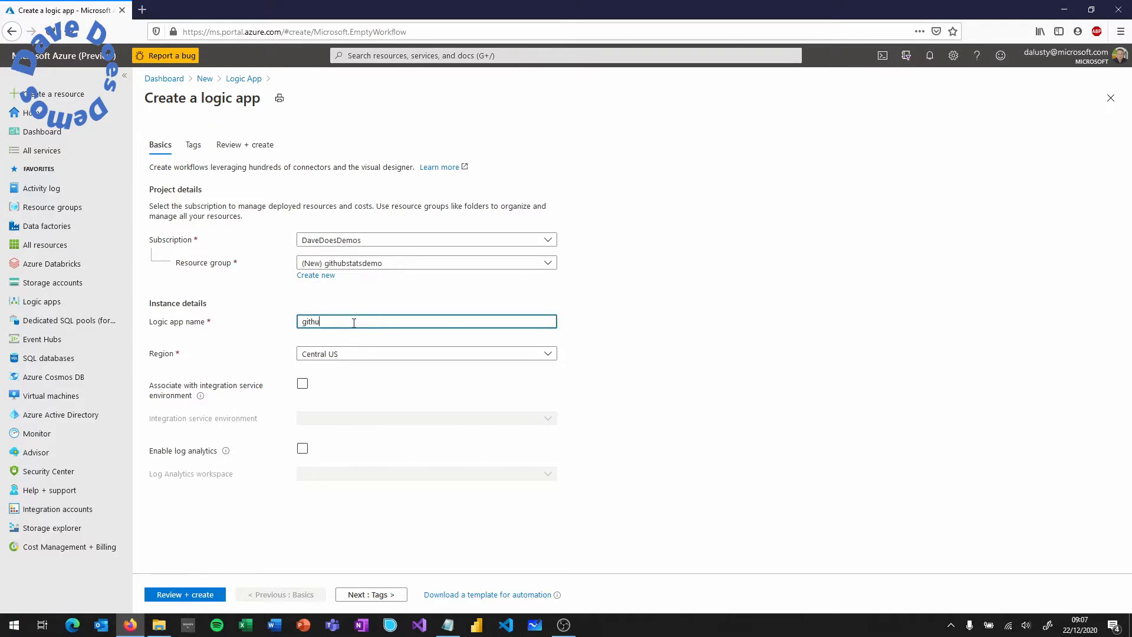
pyautogui.write('bstatsdemo')
pyautogui.click(341, 358)
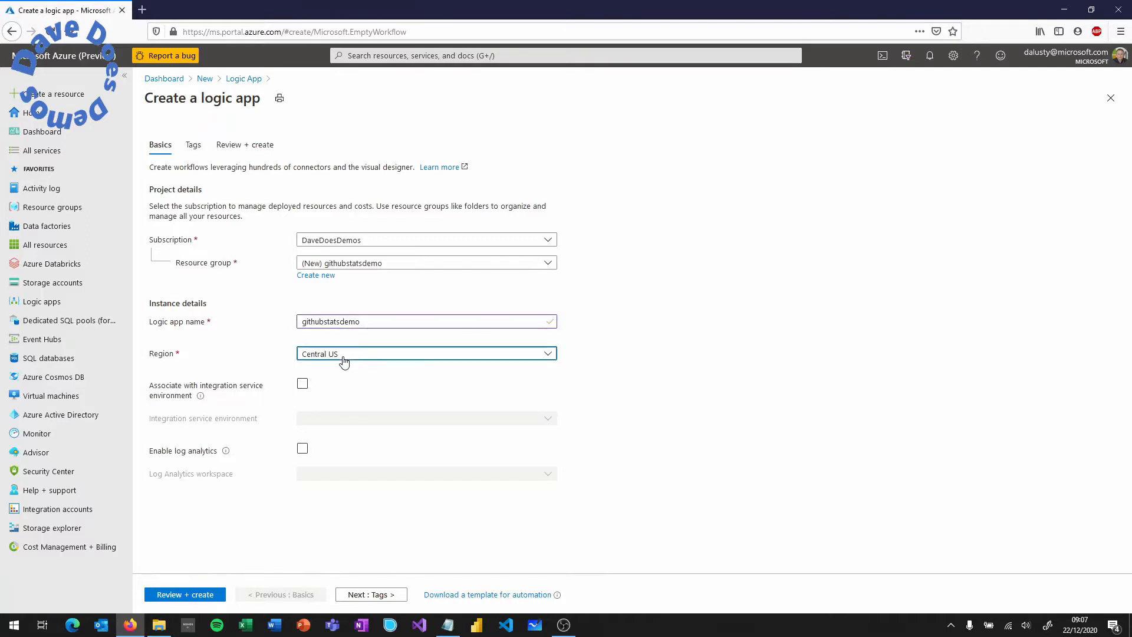
pyautogui.click(329, 266)
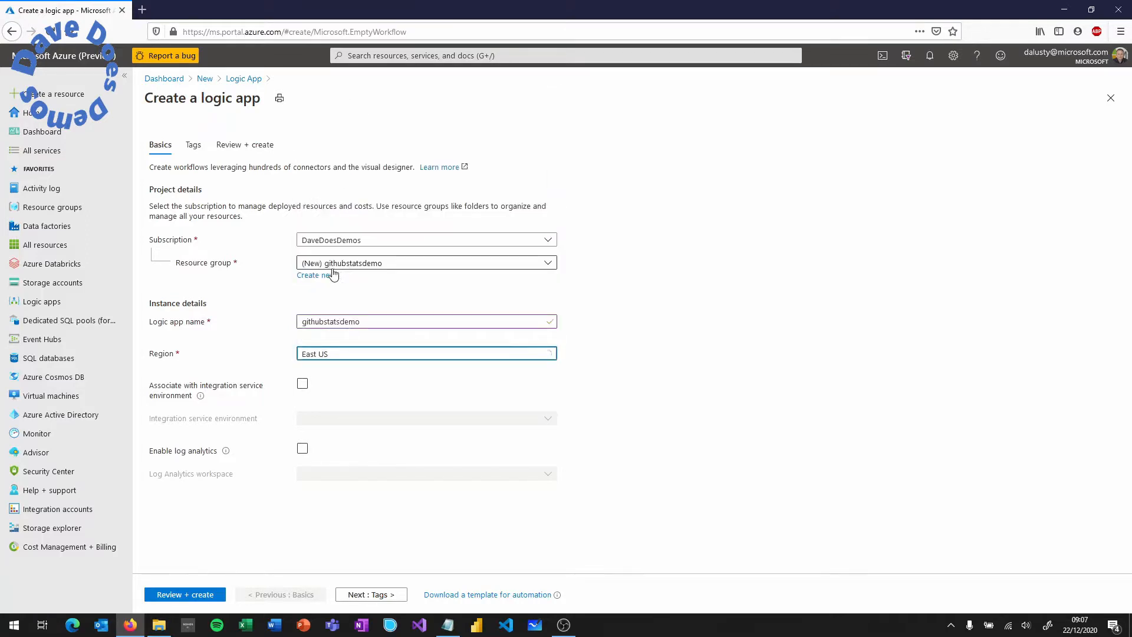
pyautogui.click(177, 597)
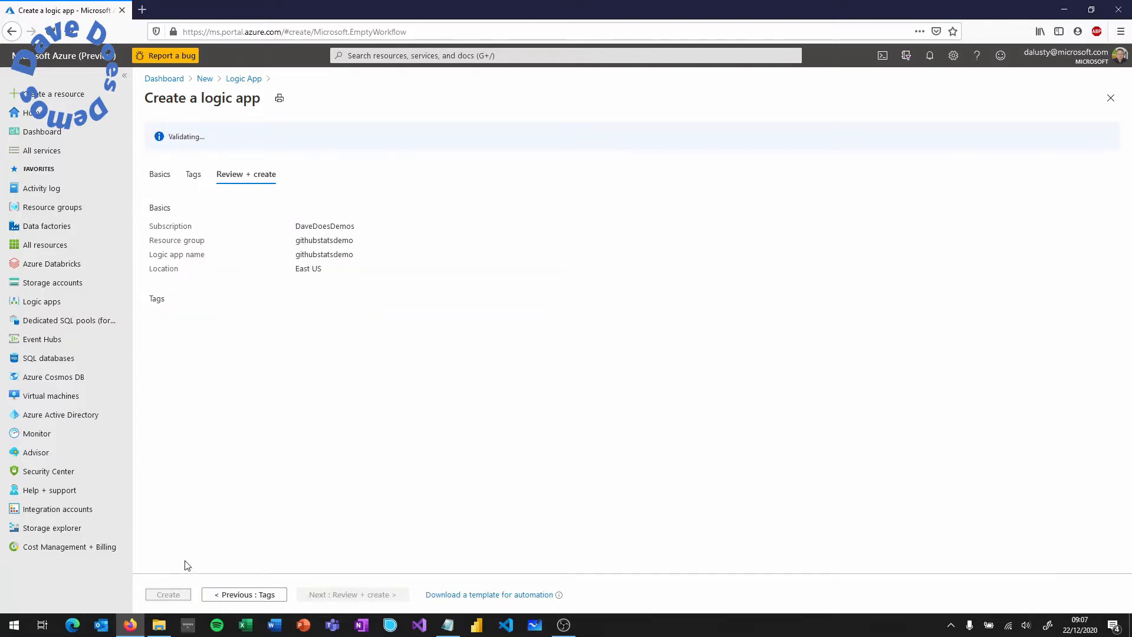
pyautogui.click(172, 595)
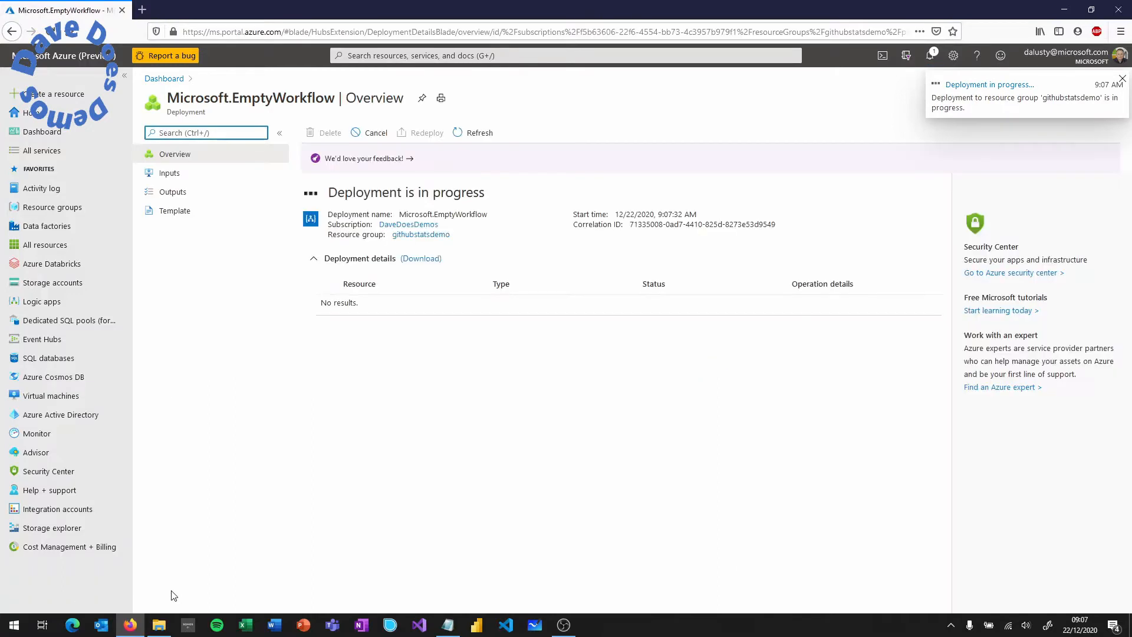
pyautogui.click(74, 96)
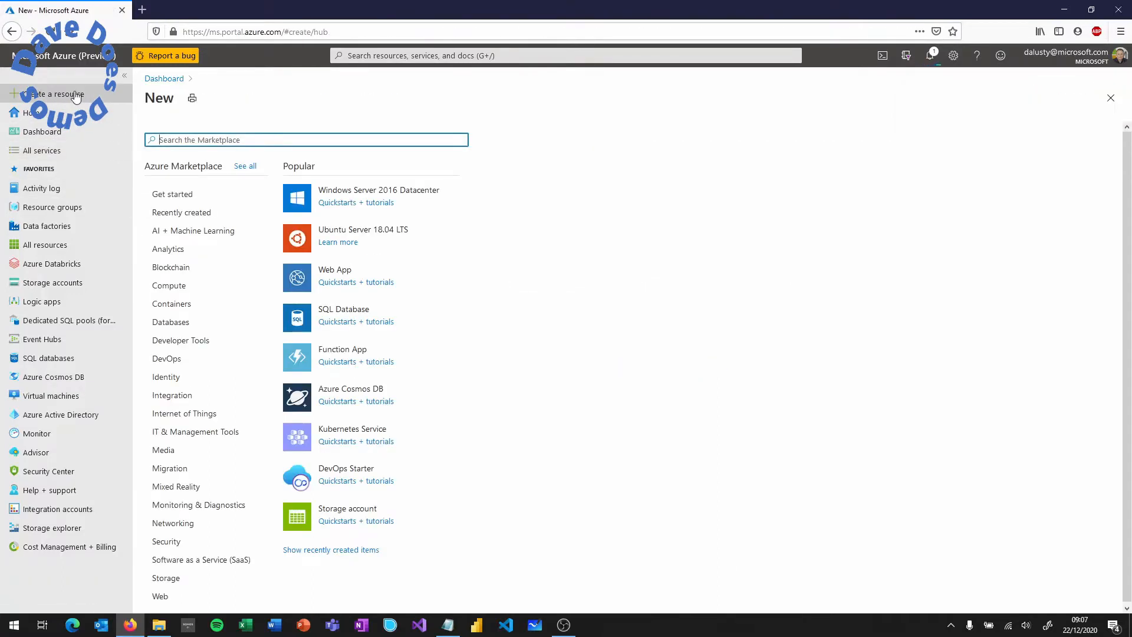
# - Start a SQL Database named githubstatsdemo in the githubstatsdemo resource group
pyautogui.write('sql database')
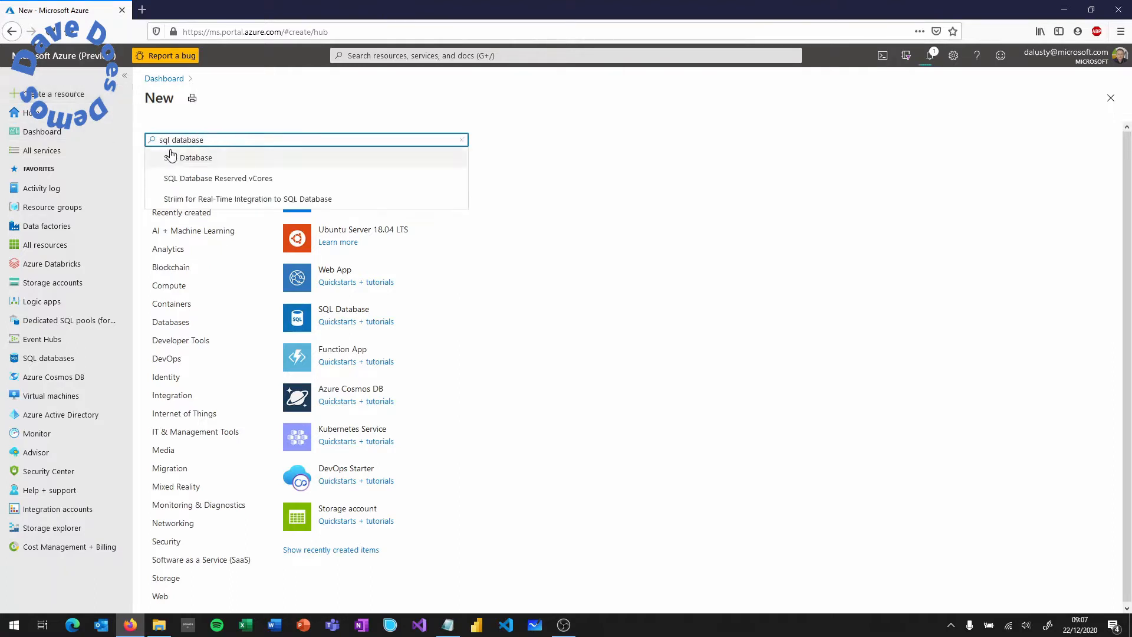
pyautogui.click(193, 157)
pyautogui.click(234, 200)
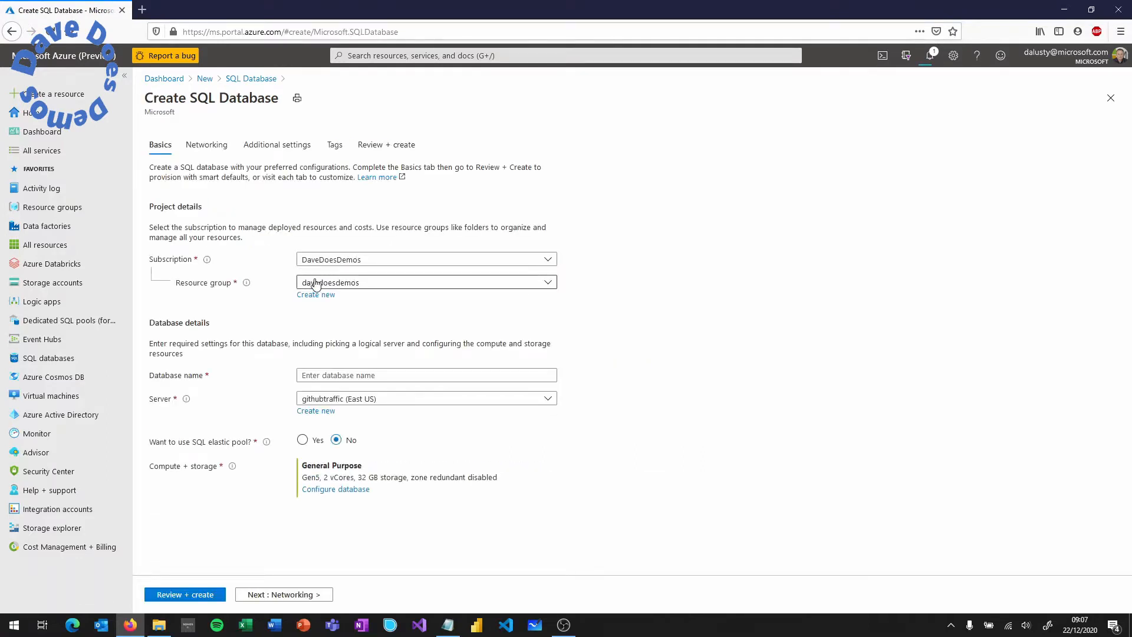
pyautogui.click(321, 285)
pyautogui.write('g')
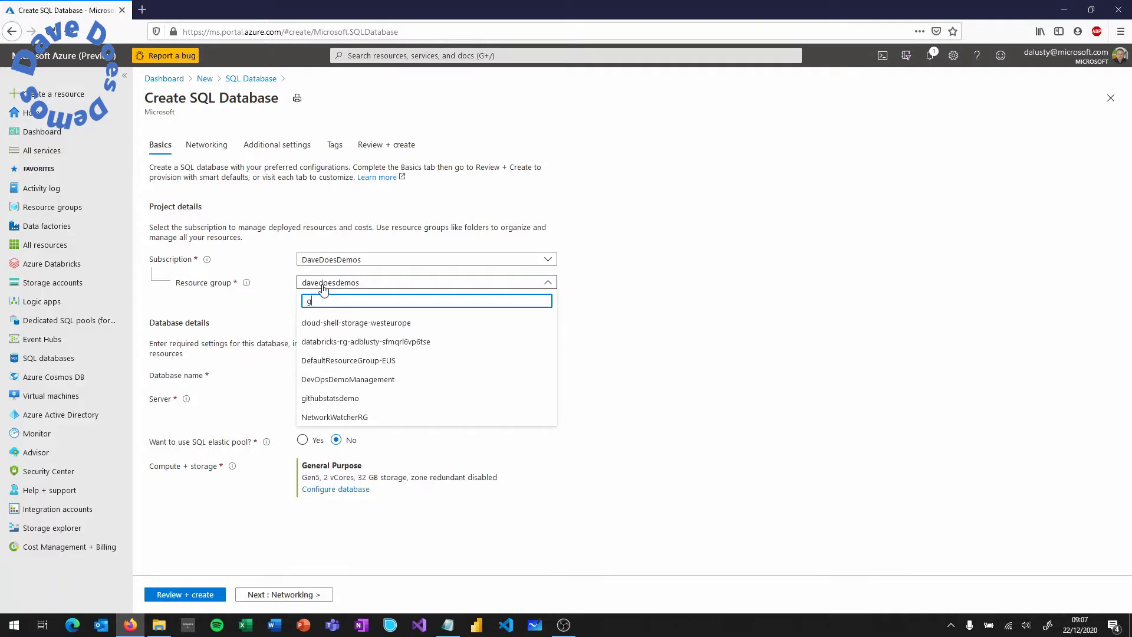
pyautogui.click(354, 398)
pyautogui.click(363, 377)
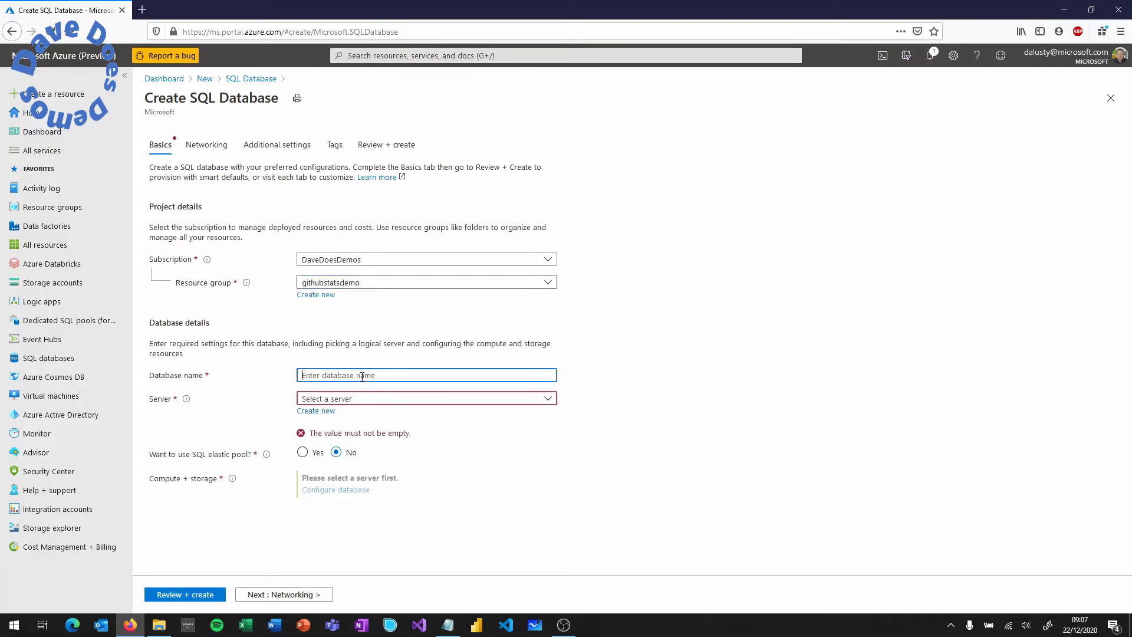
pyautogui.write('githubstatsdemo')
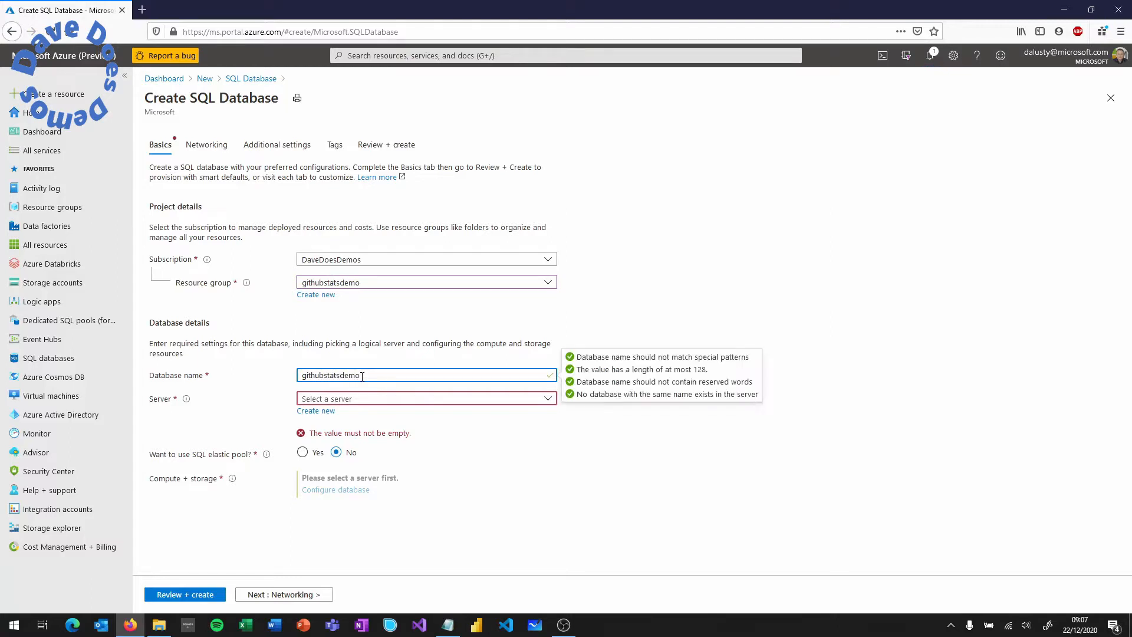
# - Create a new server githubstatsdemo with an admin login and confirmed password
pyautogui.click(330, 414)
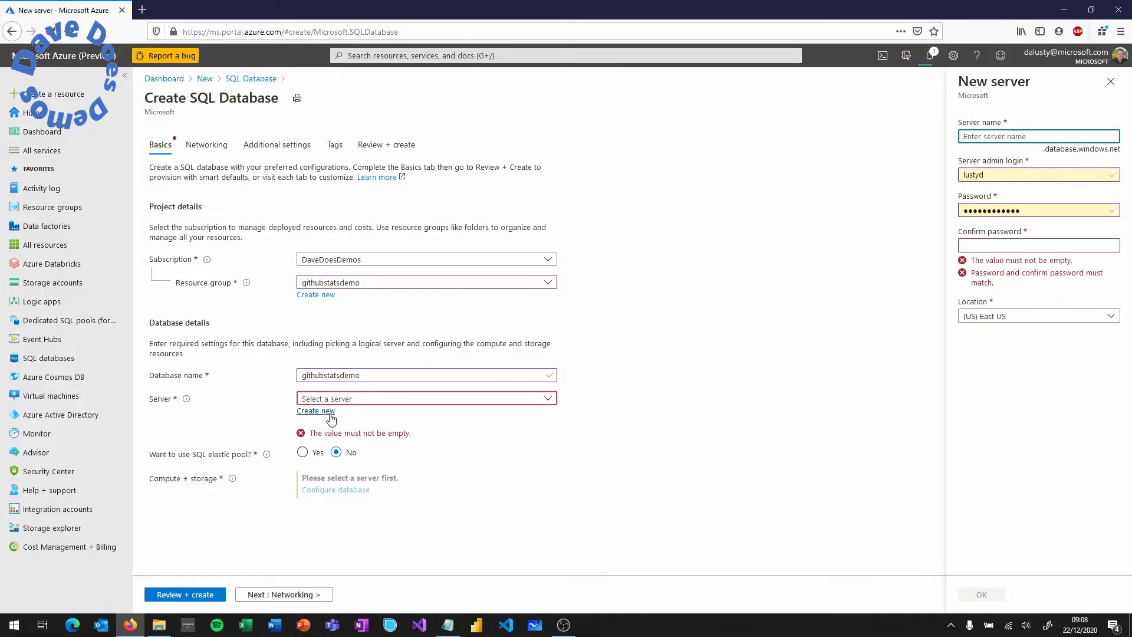
pyautogui.write('githubstatsdemo')
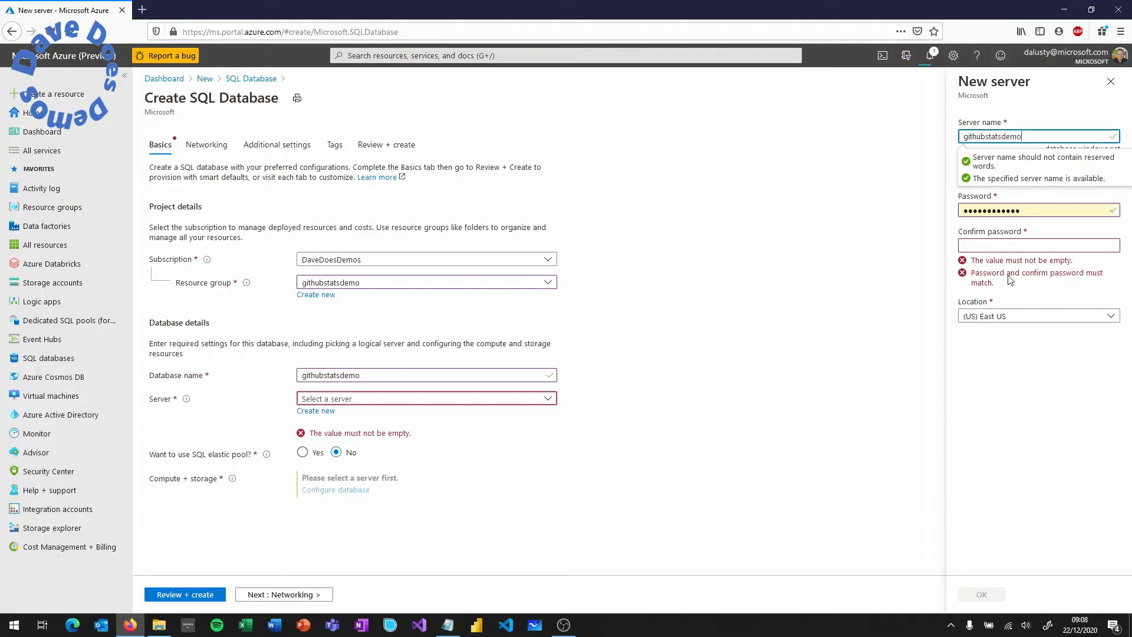
pyautogui.press('Tab')
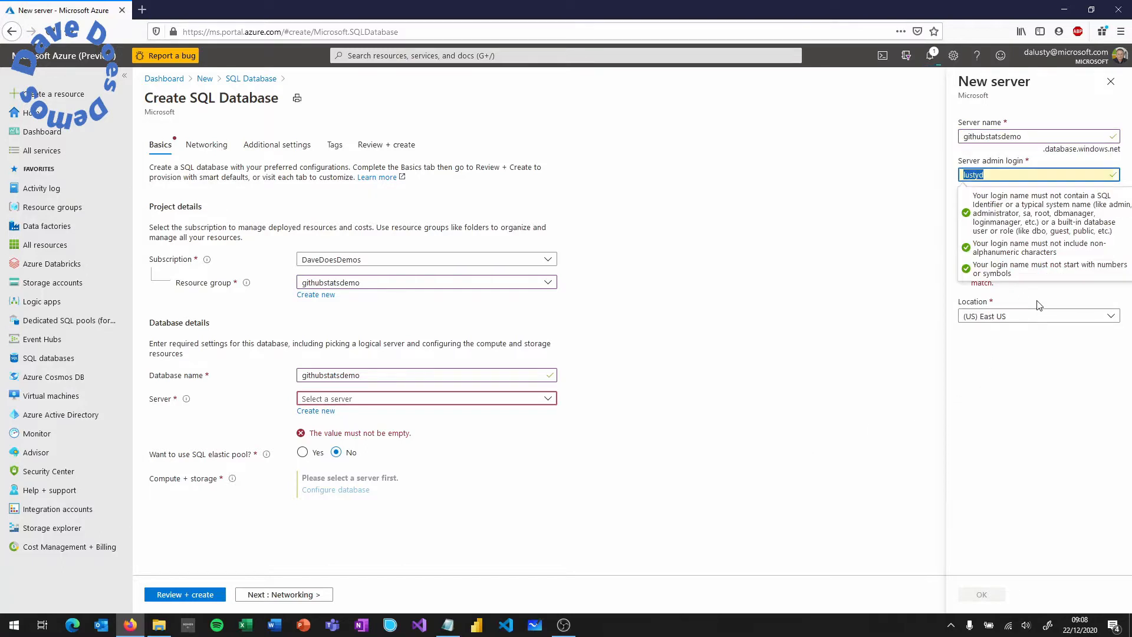
pyautogui.write('demogod')
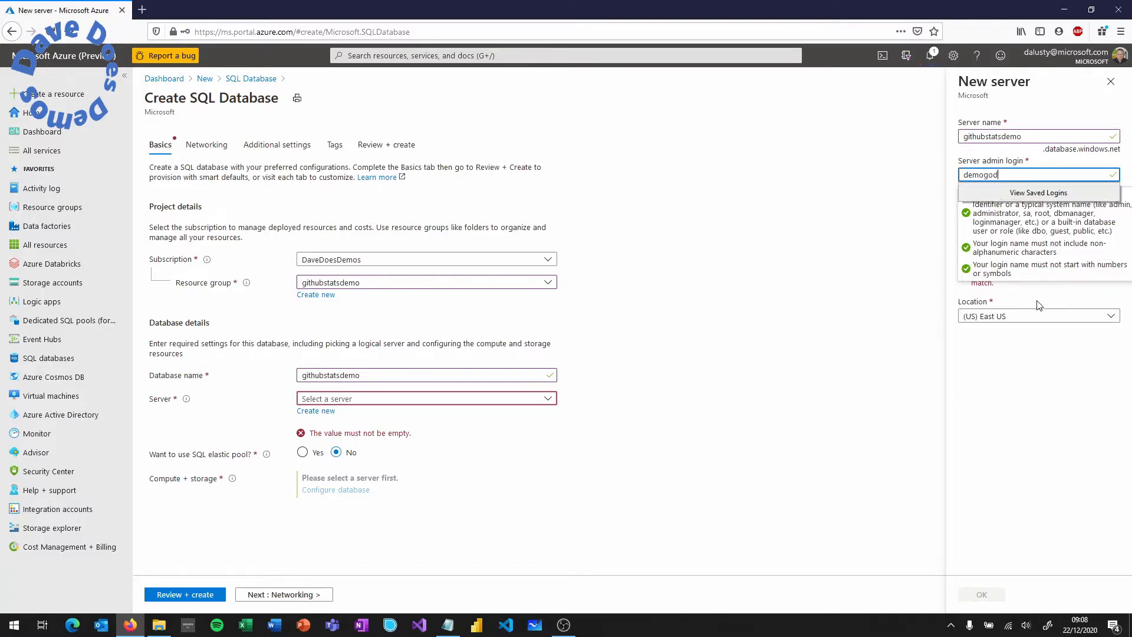
pyautogui.press('Tab')
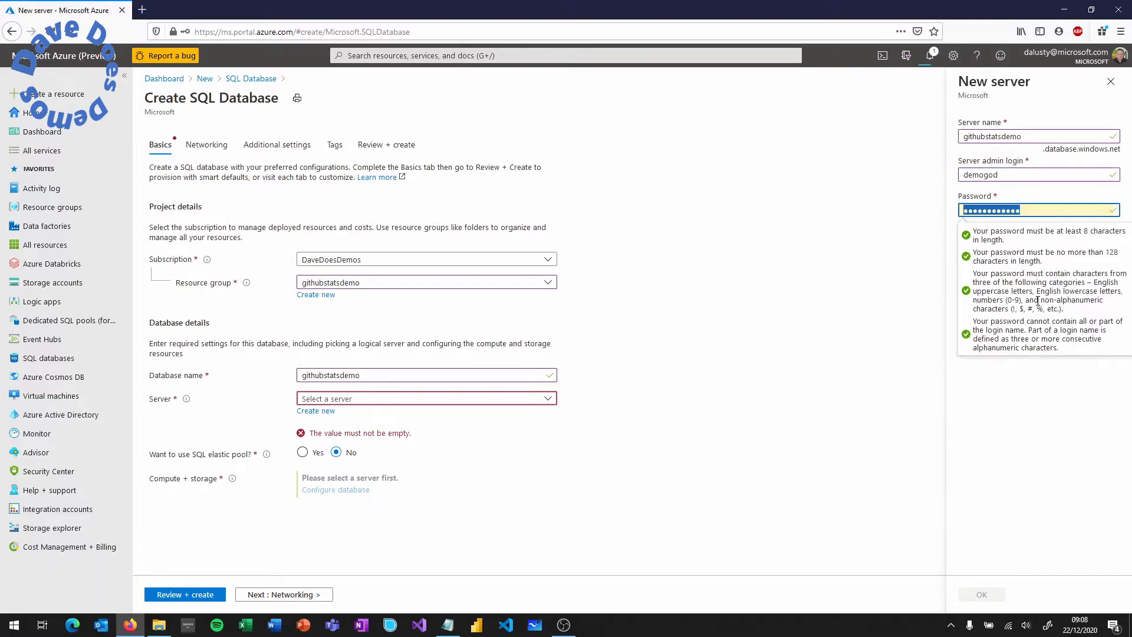
pyautogui.write('********')
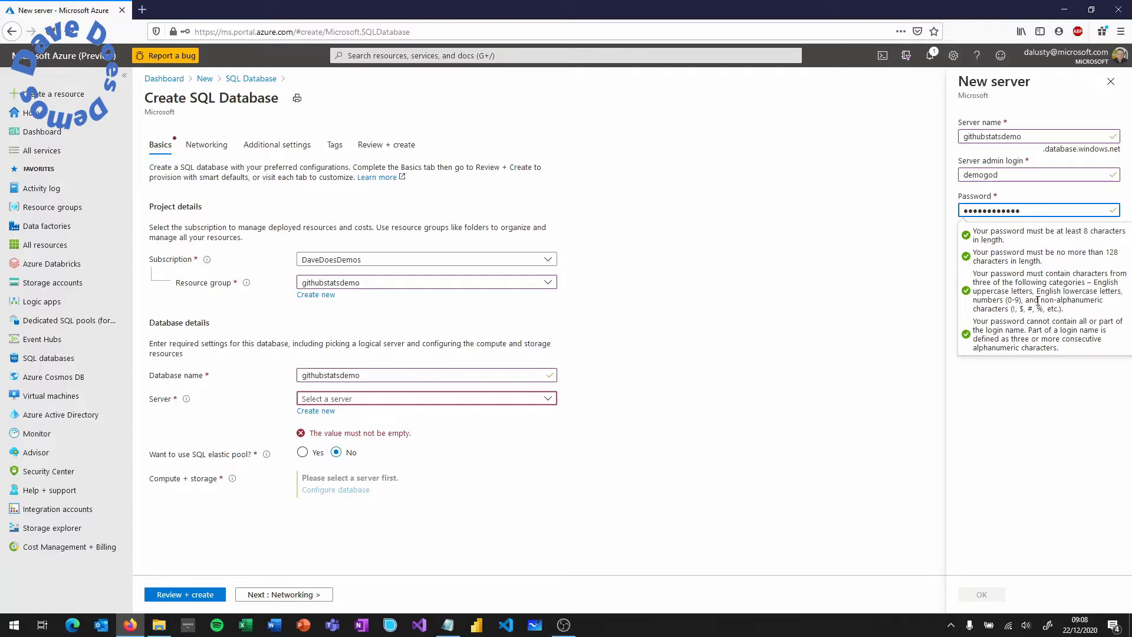
pyautogui.press('Tab')
pyautogui.write('*******')
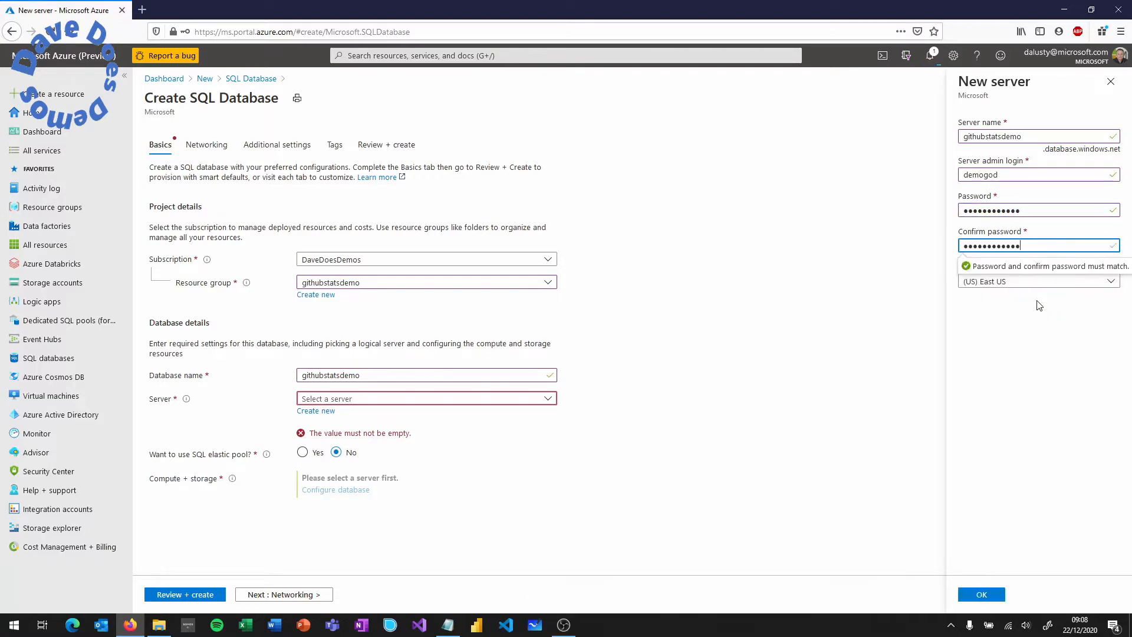
pyautogui.click(1032, 314)
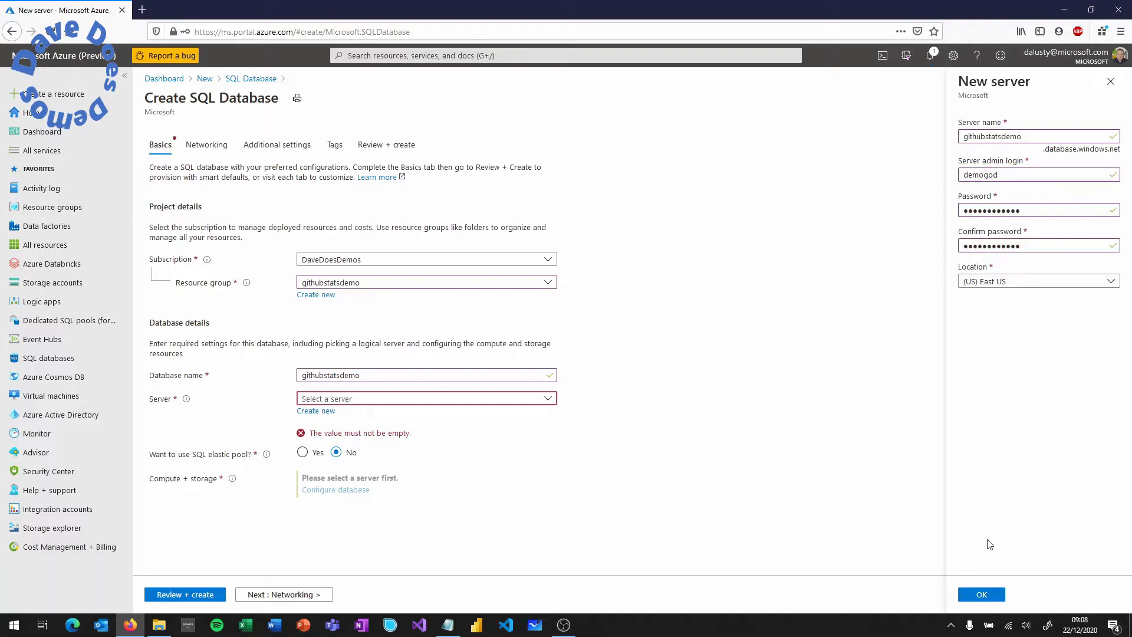
pyautogui.click(983, 594)
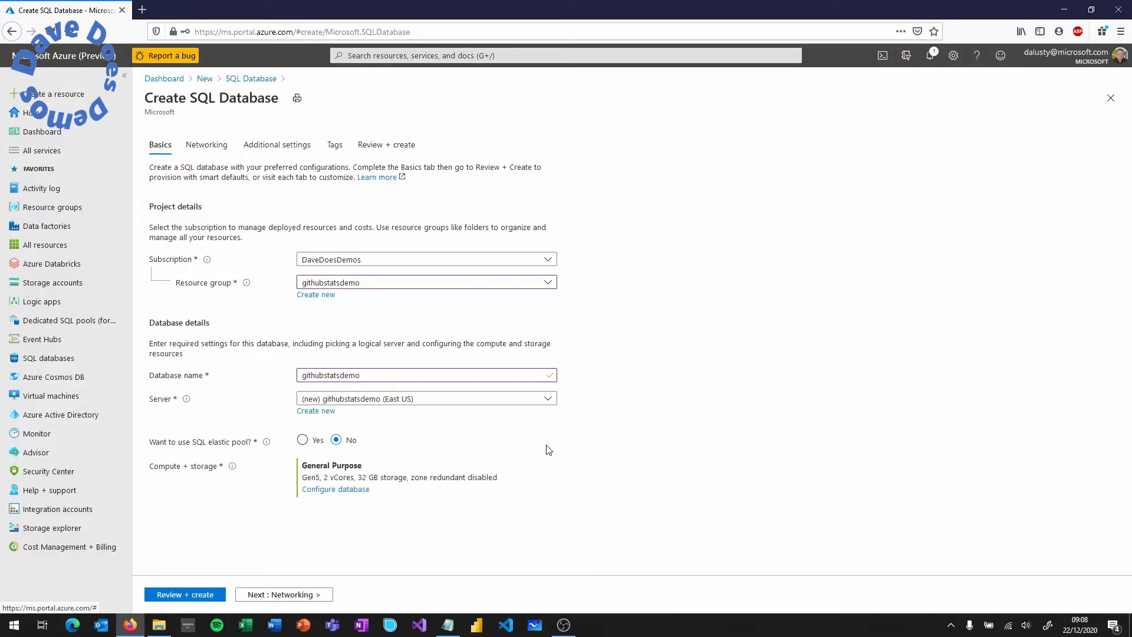
pyautogui.click(351, 491)
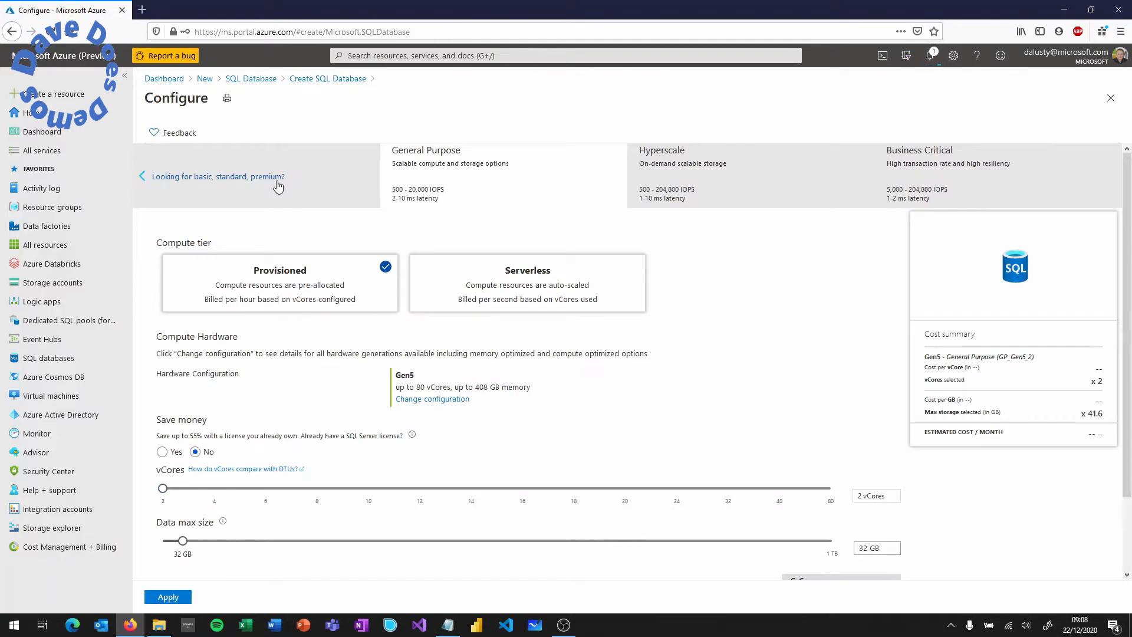
# - Choose the Standard tier with 100 MB max data size, then review and create the database
pyautogui.click(278, 187)
pyautogui.moveTo(843, 307); pyautogui.dragTo(160, 321)
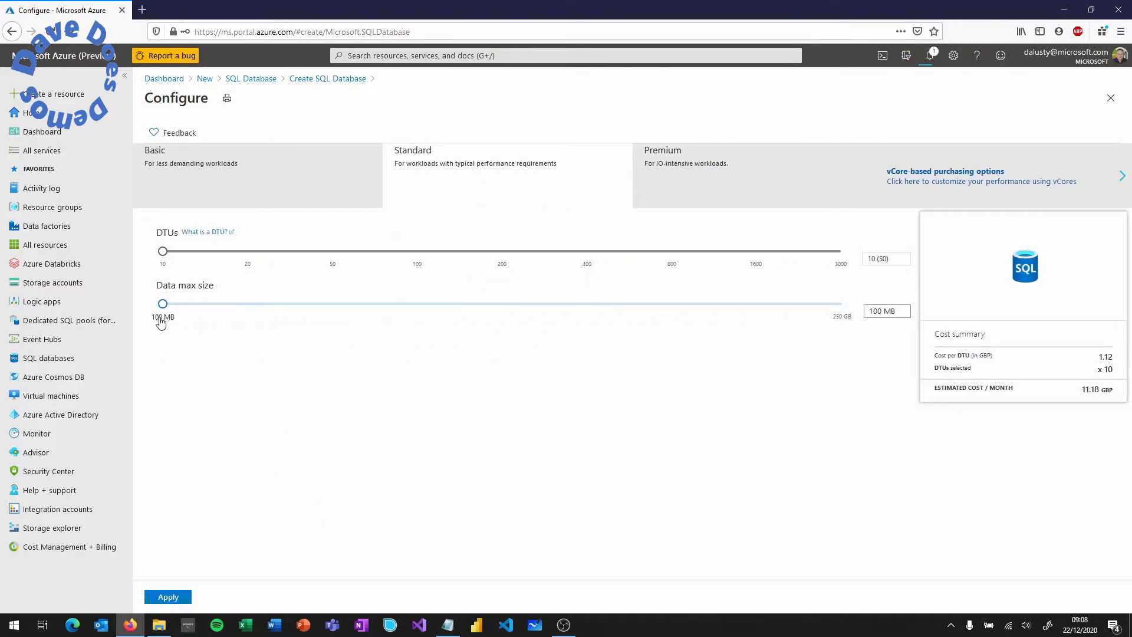
pyautogui.click(169, 597)
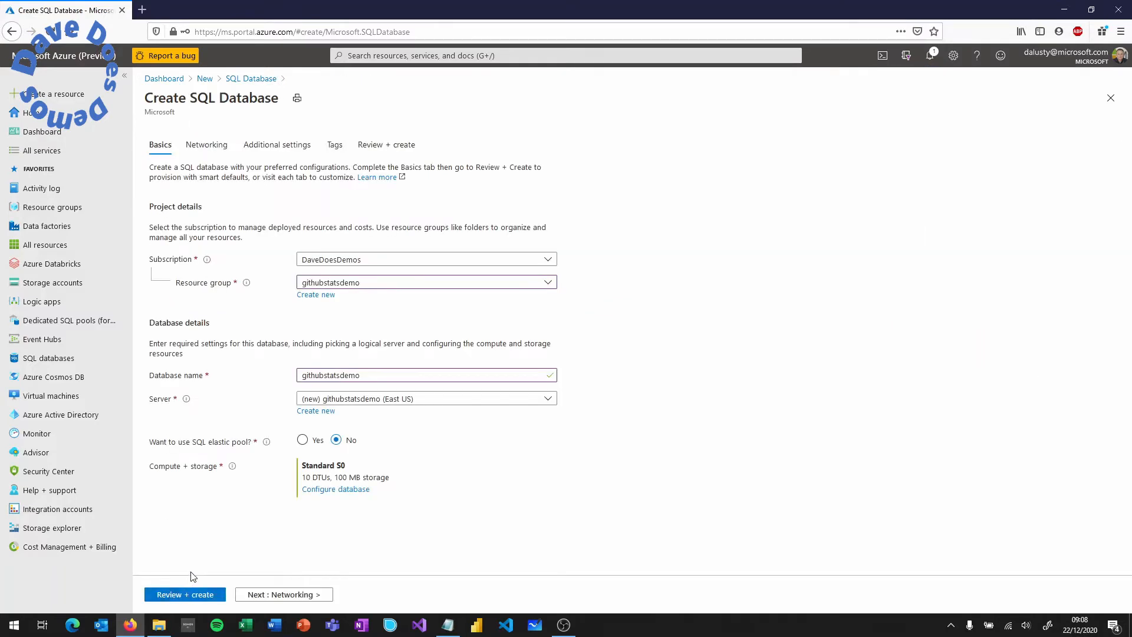
pyautogui.click(181, 595)
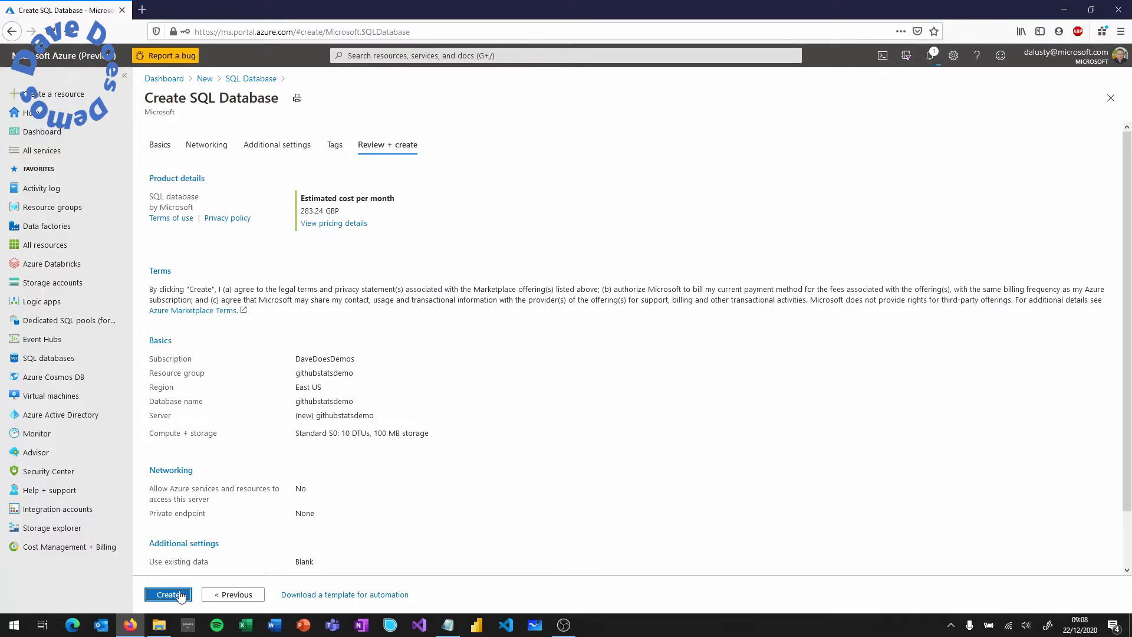
pyautogui.click(181, 595)
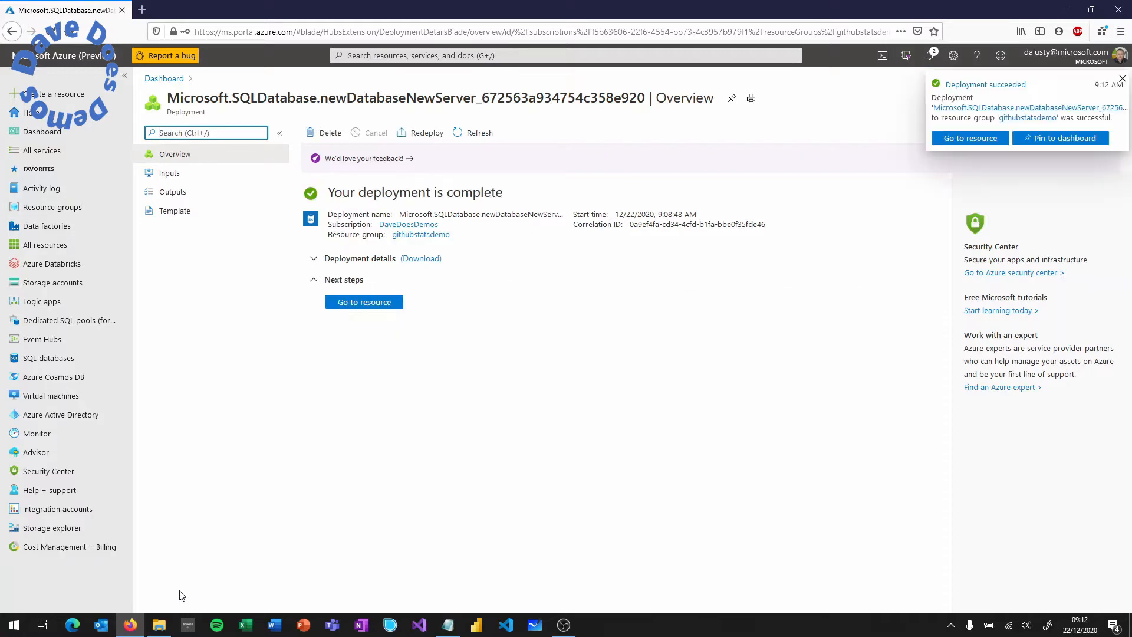
pyautogui.click(357, 302)
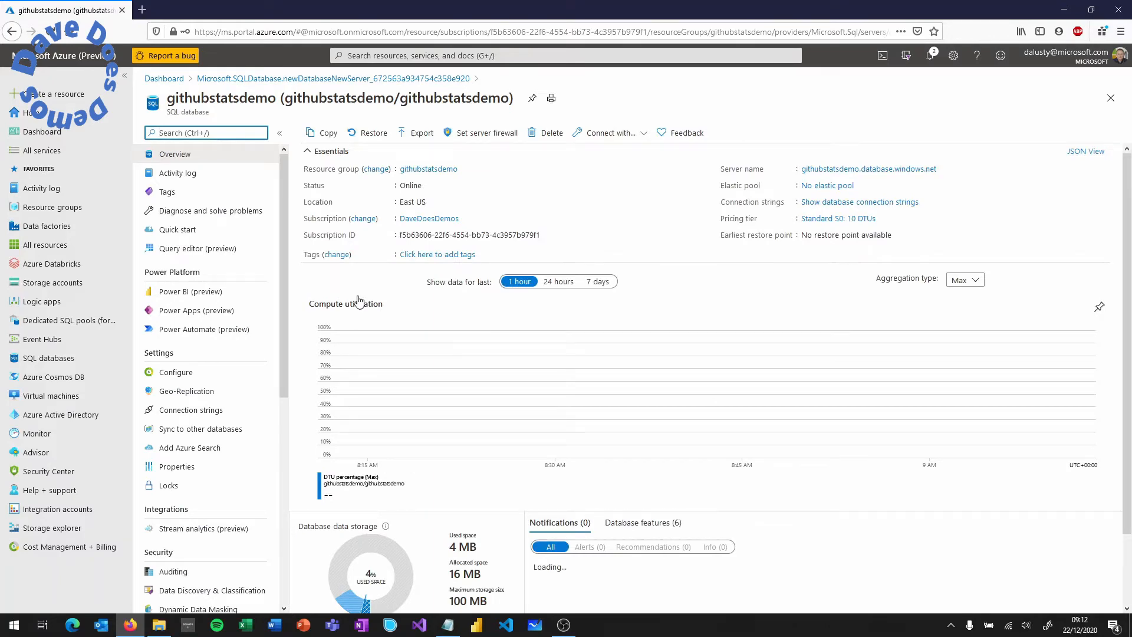
# - On the githubstatsdemo server firewall, allow Azure services, add the client IP, and save
pyautogui.click(816, 171)
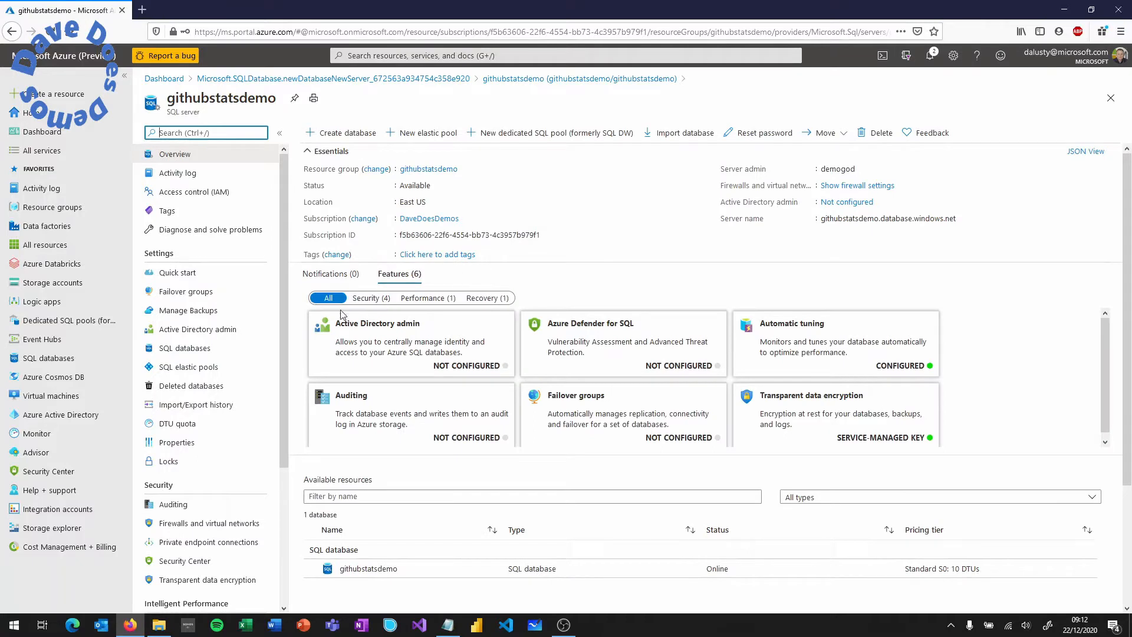
pyautogui.scroll(-1, 285, 356)
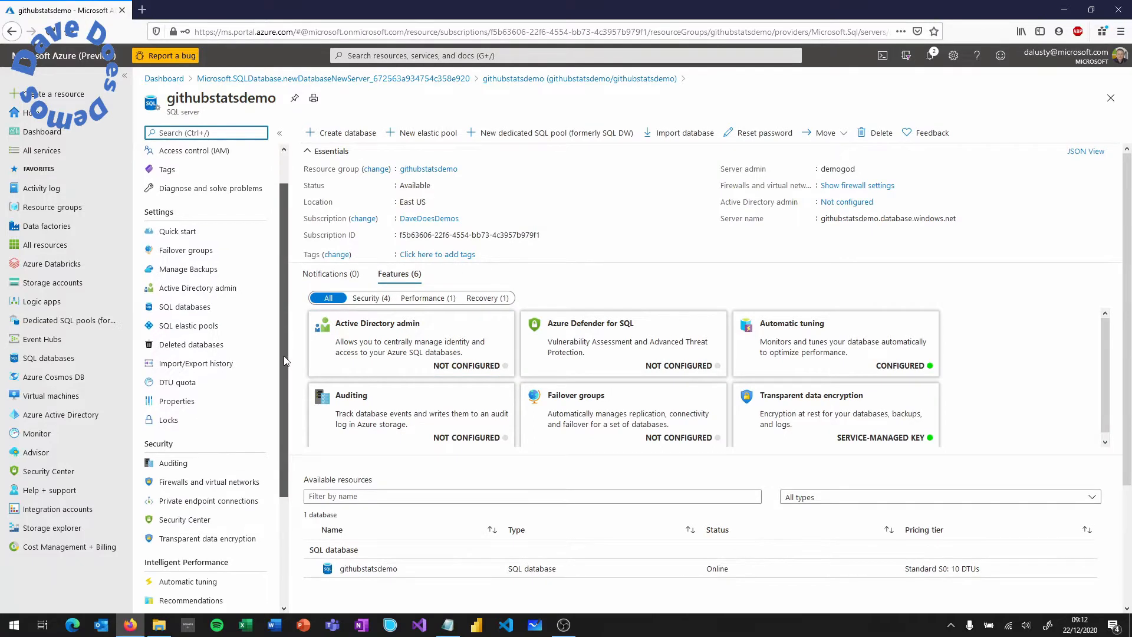
pyautogui.click(235, 482)
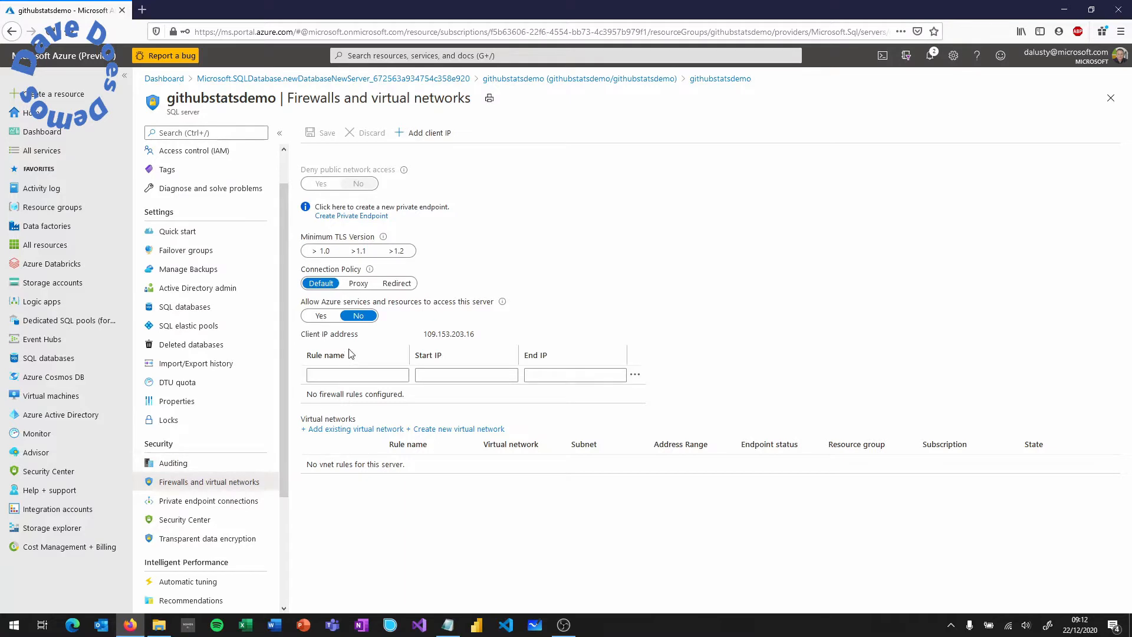
pyautogui.click(321, 315)
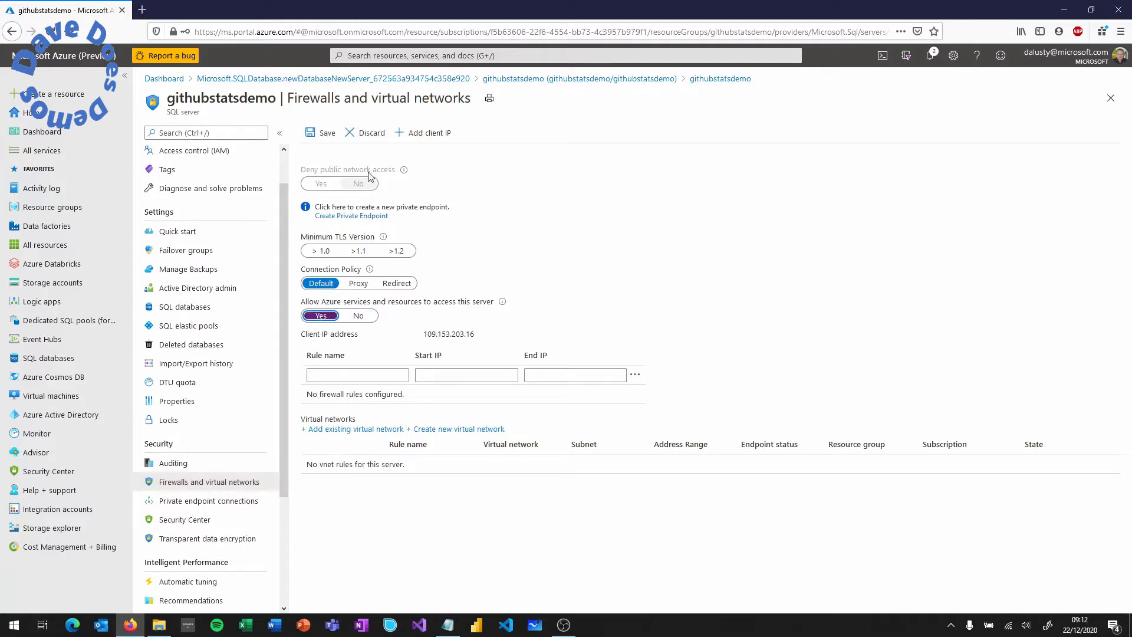
pyautogui.click(423, 133)
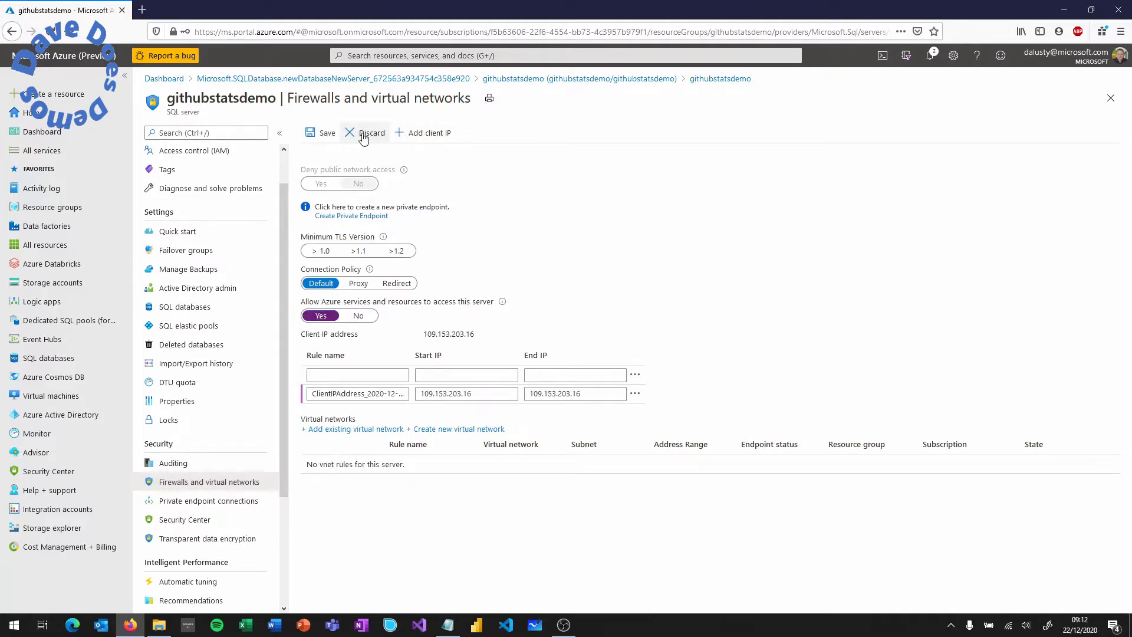
pyautogui.click(319, 137)
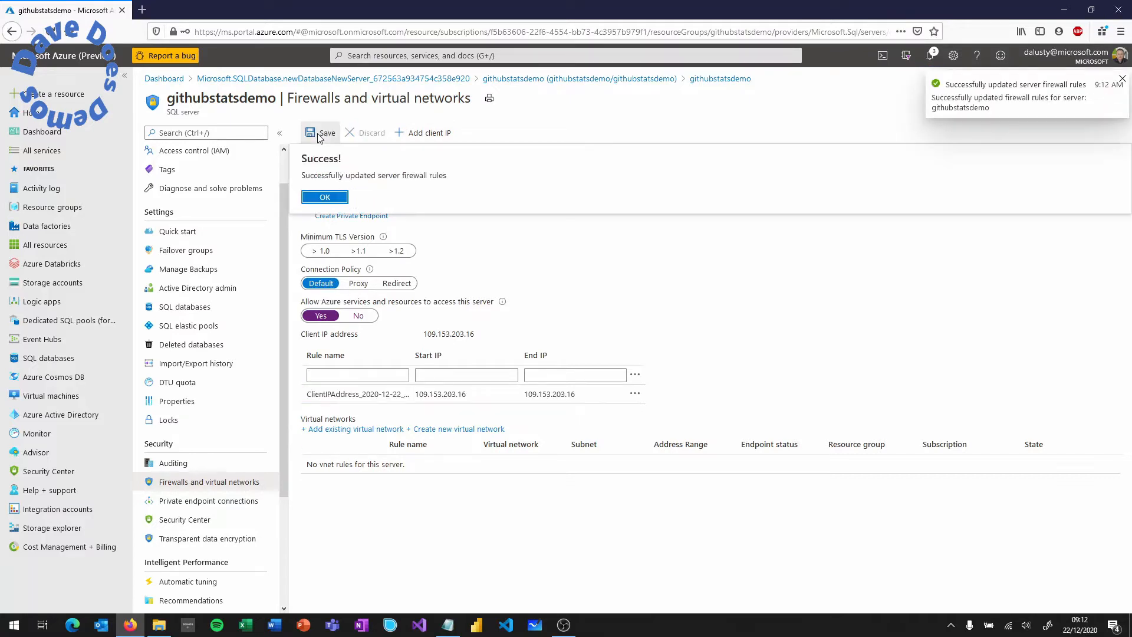
pyautogui.click(320, 199)
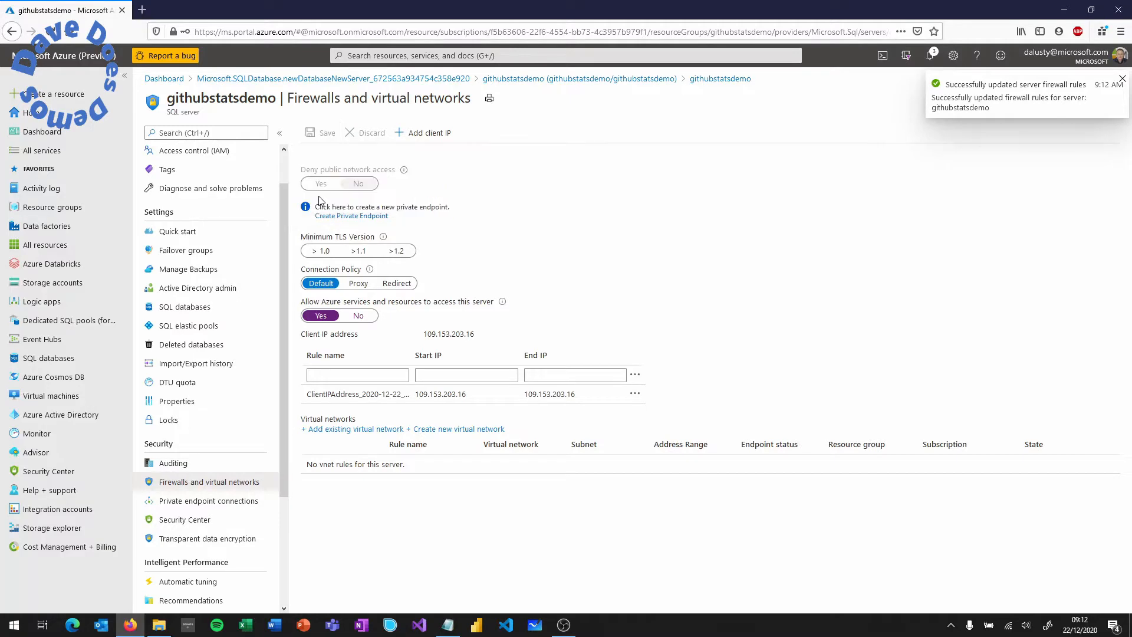
pyautogui.click(518, 78)
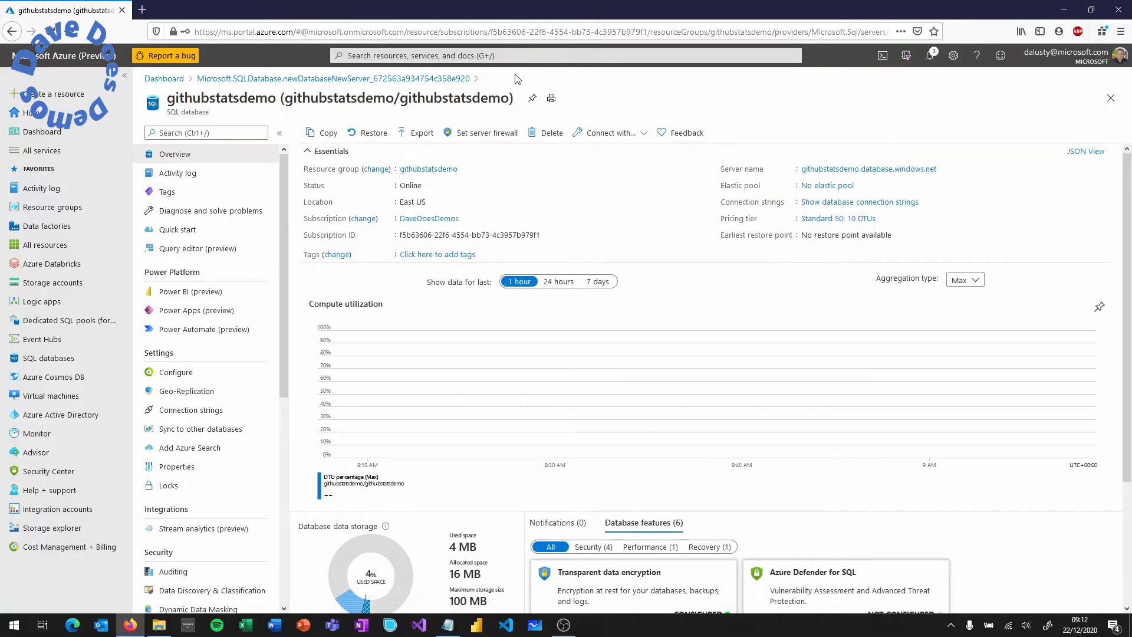
# - Sign in to Query editor (preview) with the SQL password, then start a new tab at aka.ms/dav
pyautogui.click(217, 249)
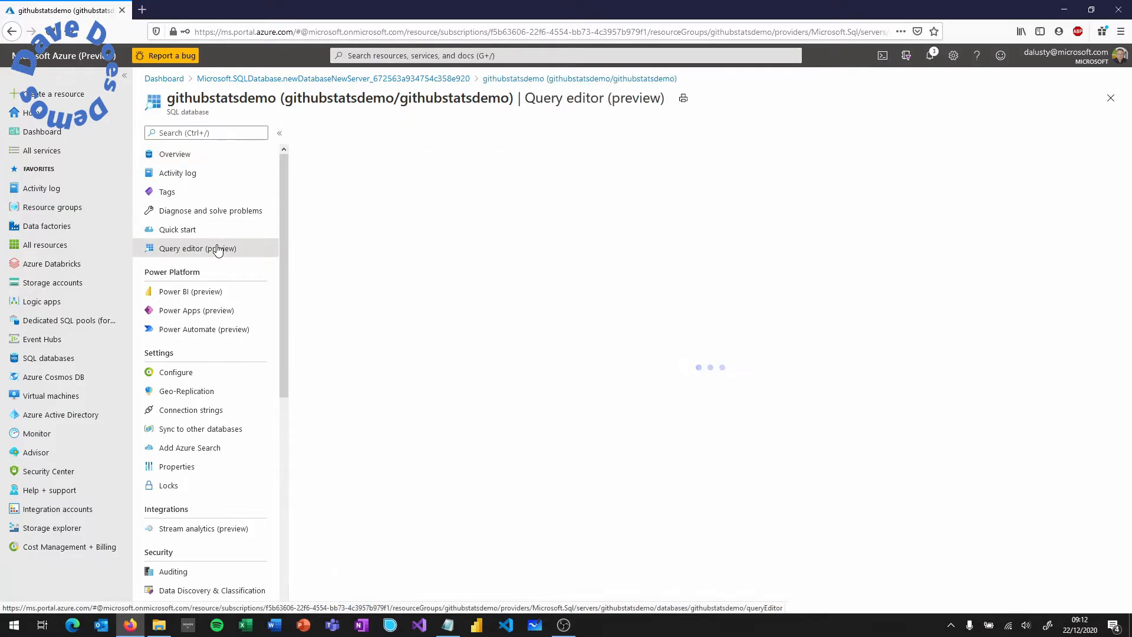
pyautogui.click(547, 400)
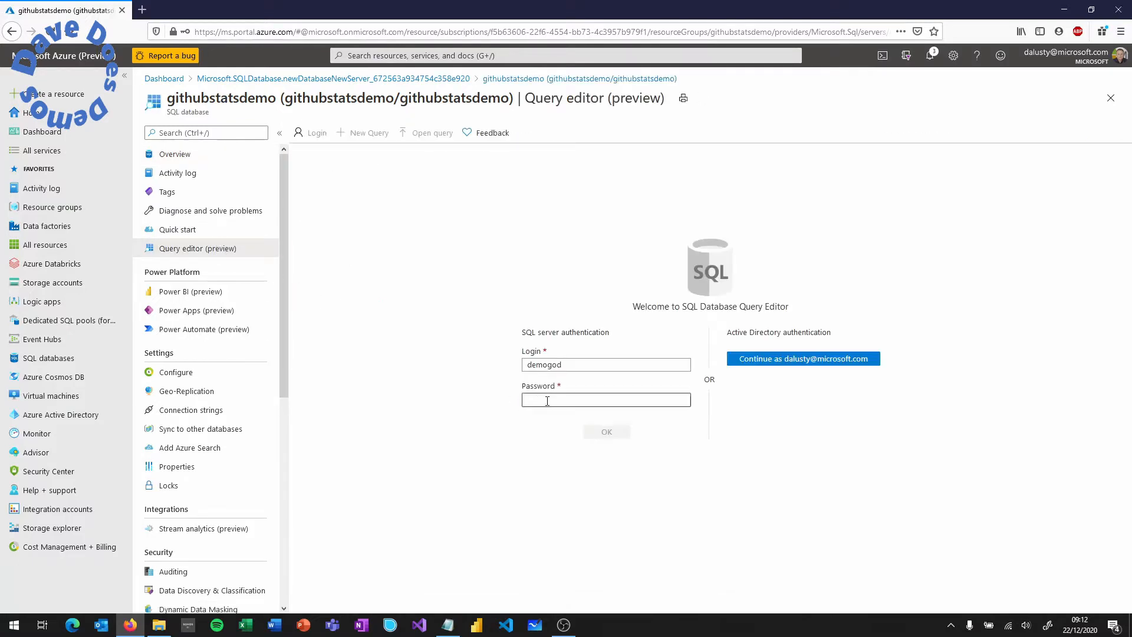
pyautogui.write('•')
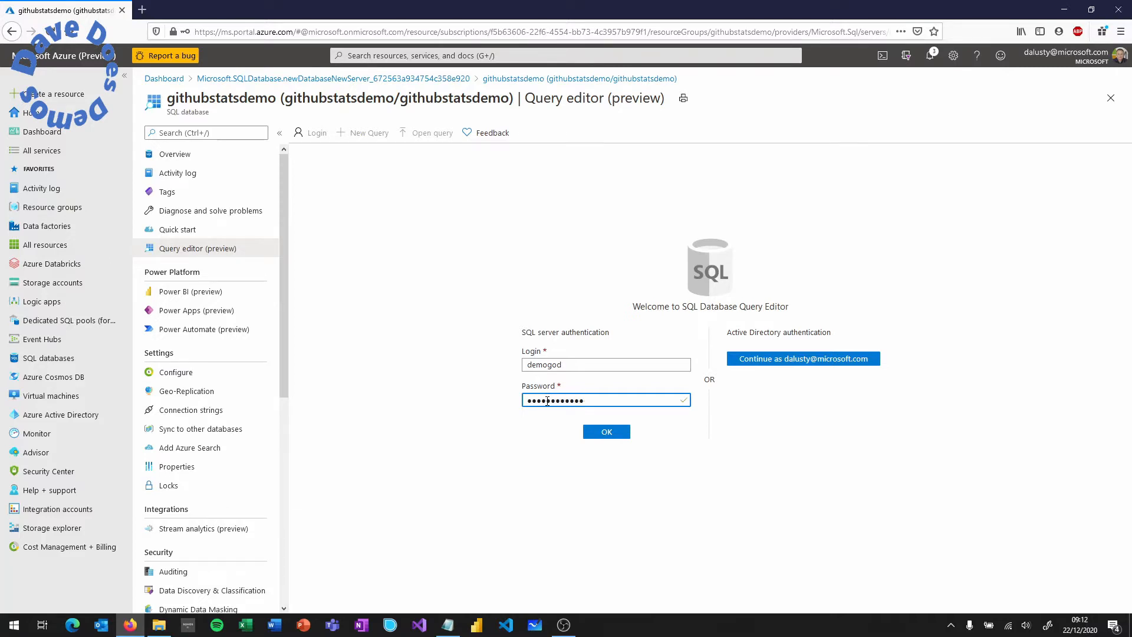
pyautogui.press('Return')
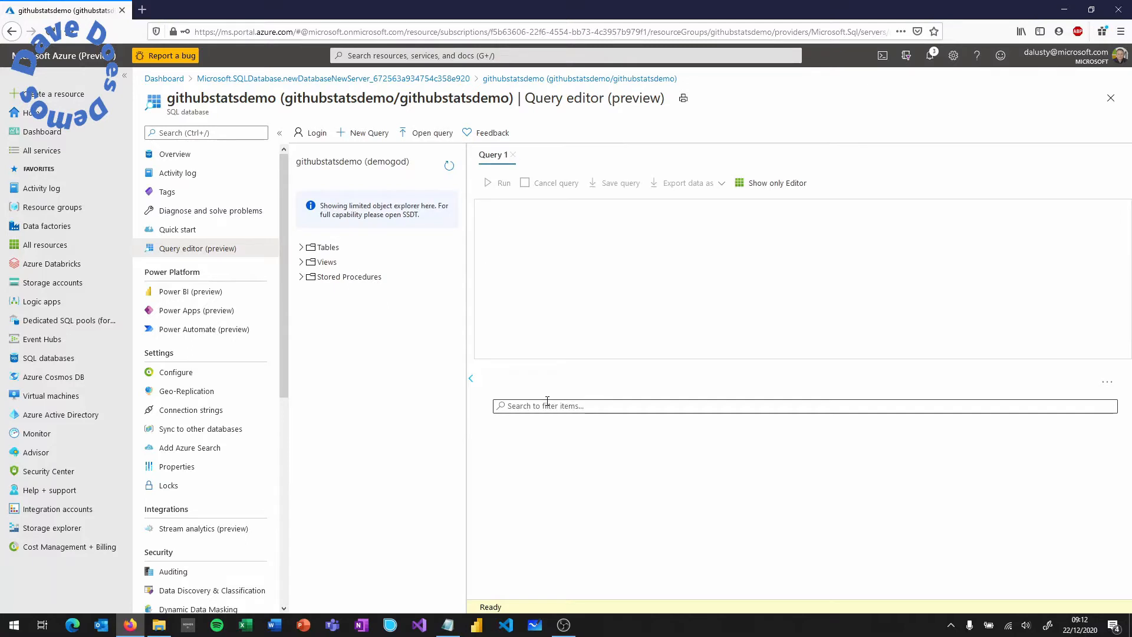
pyautogui.click(143, 12)
pyautogui.write('aka.ms/dave')
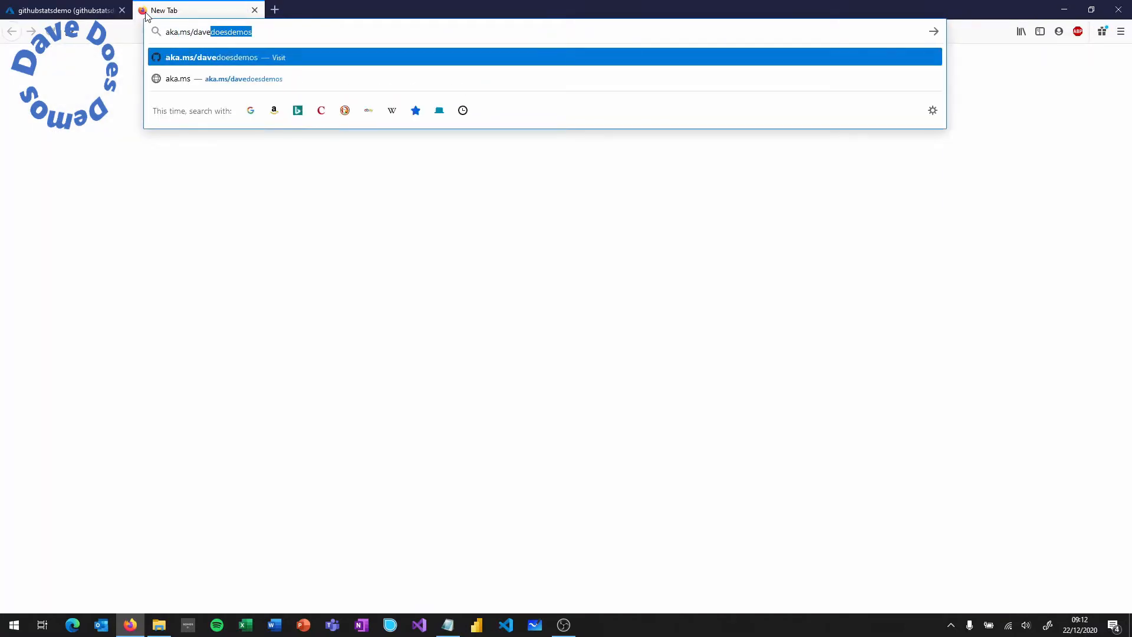
# - Load aka.ms/davedoesdemos, open Long term Github traffic statistics, and select the CREATE TABLE repotraffic script
pyautogui.press('Return')
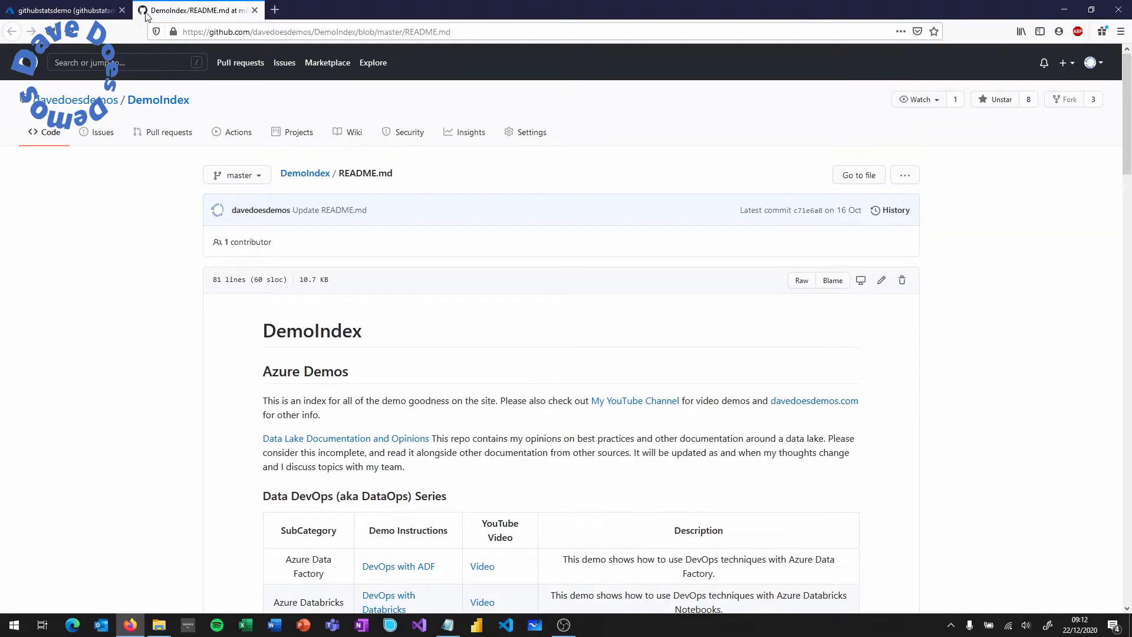
pyautogui.scroll(-20, 521, 289)
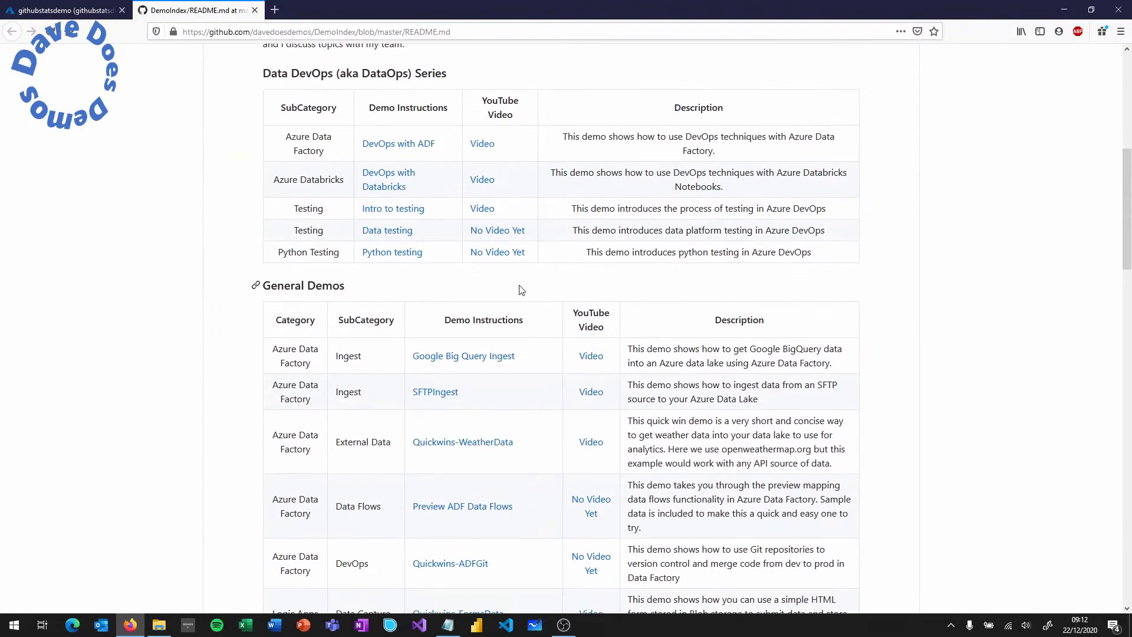
pyautogui.scroll(-5, 522, 289)
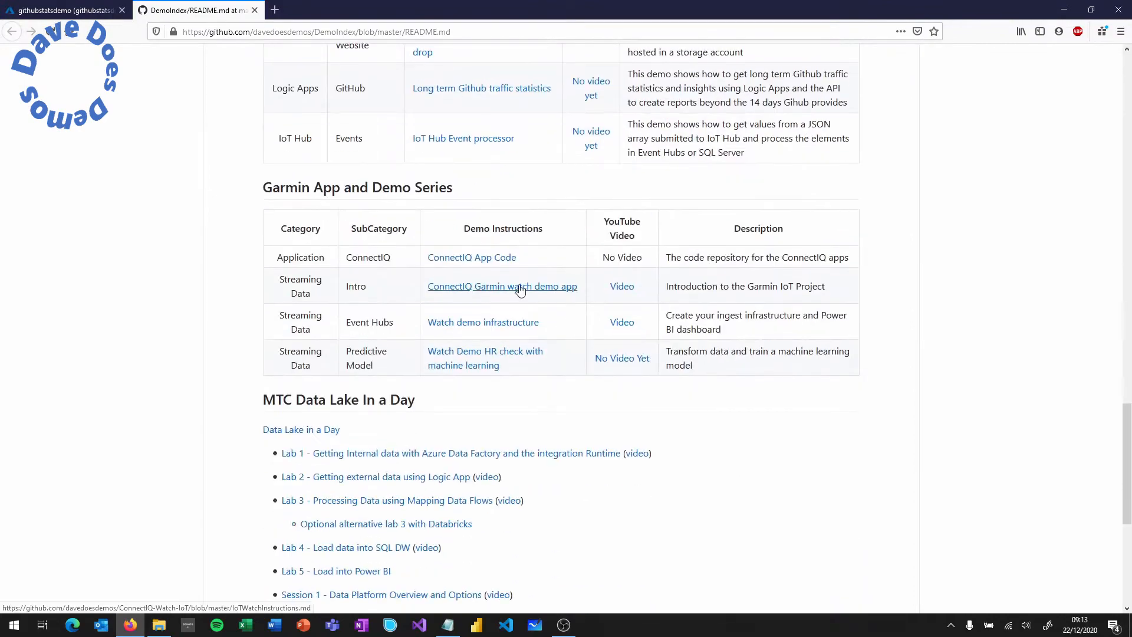
pyautogui.click(498, 94)
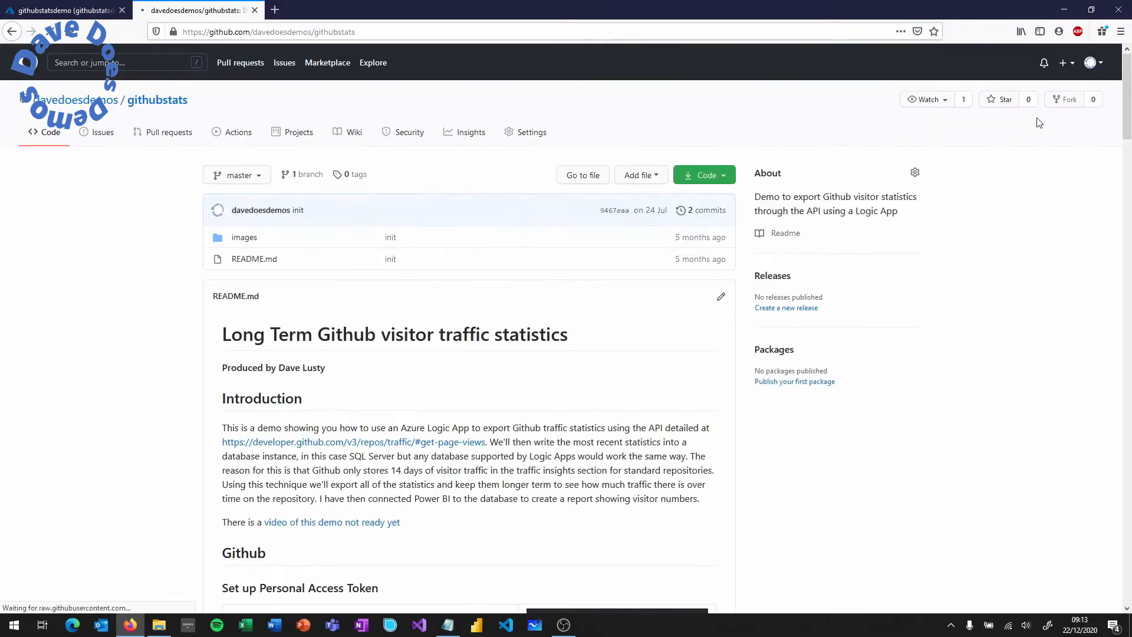
pyautogui.moveTo(1128, 75); pyautogui.dragTo(1130, 311)
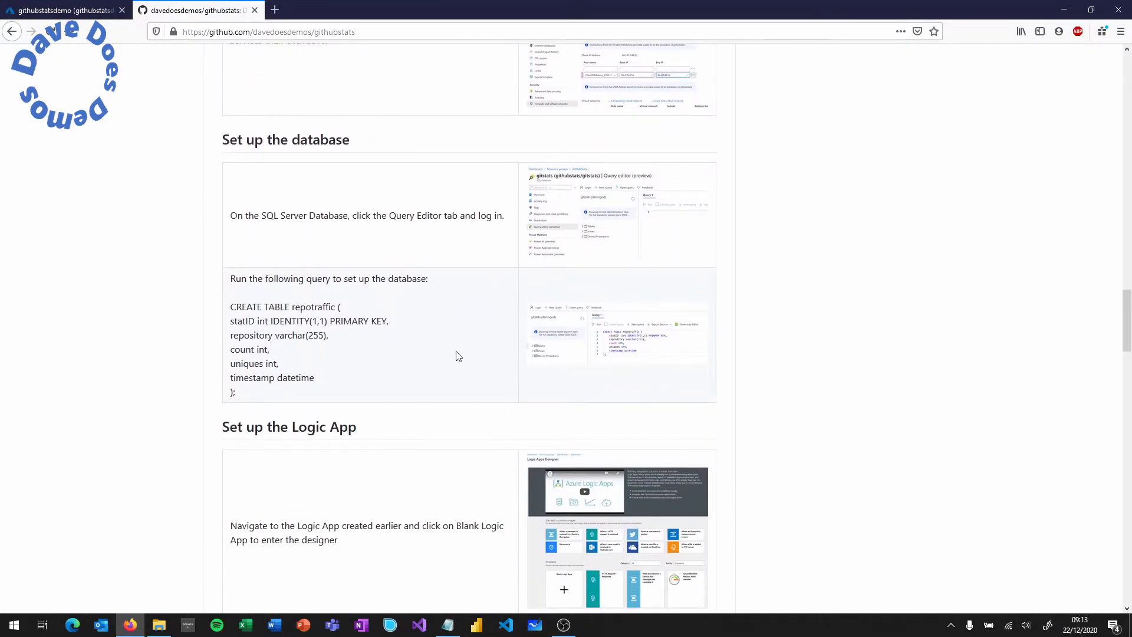
pyautogui.moveTo(236, 394); pyautogui.dragTo(229, 311)
pyautogui.hotkey('ctrl', 'c')
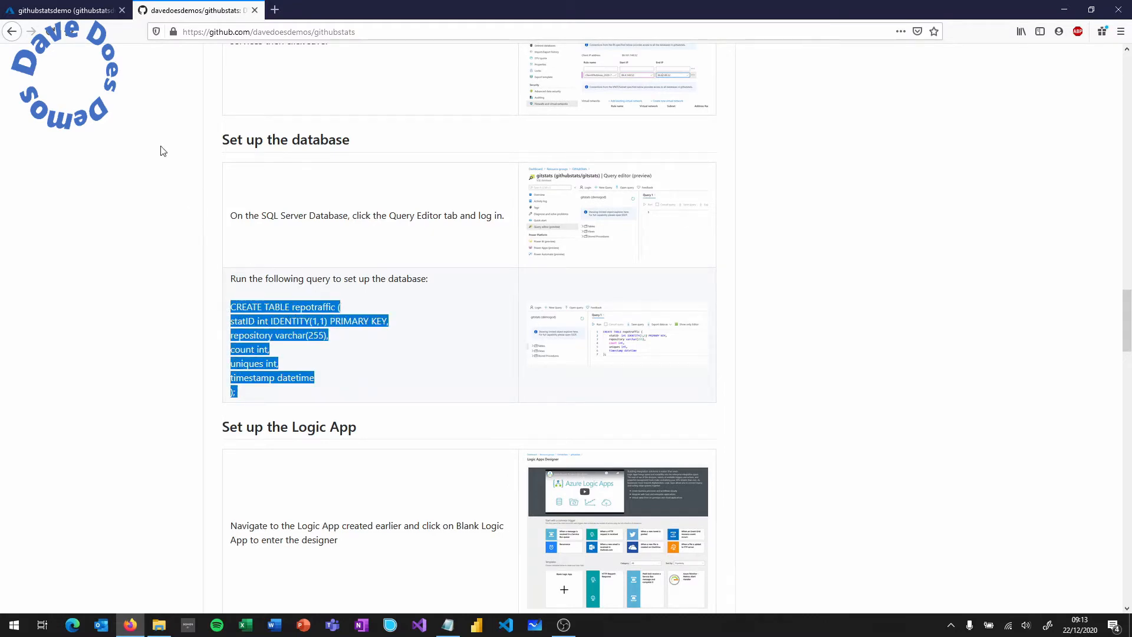
pyautogui.click(88, 10)
# - Paste and run the CREATE TABLE repotraffic script in Query 1, then expand dbo.repotraffic's columns
pyautogui.click(489, 183)
pyautogui.click(513, 204)
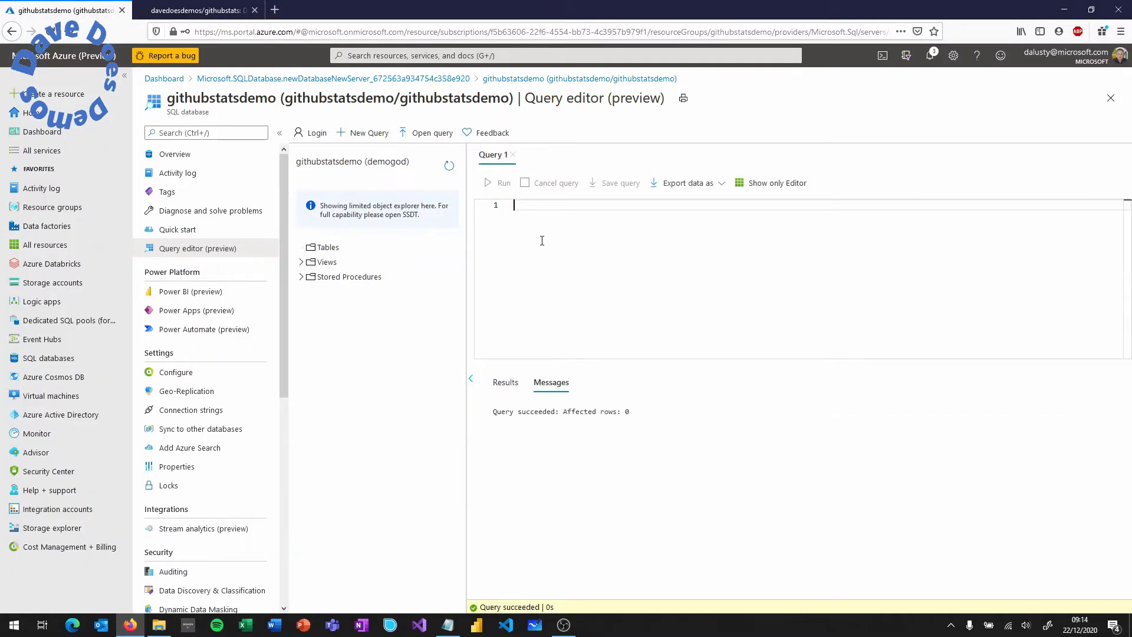
pyautogui.hotkey('ctrl', 'v')
pyautogui.press('Return')
pyautogui.click(503, 186)
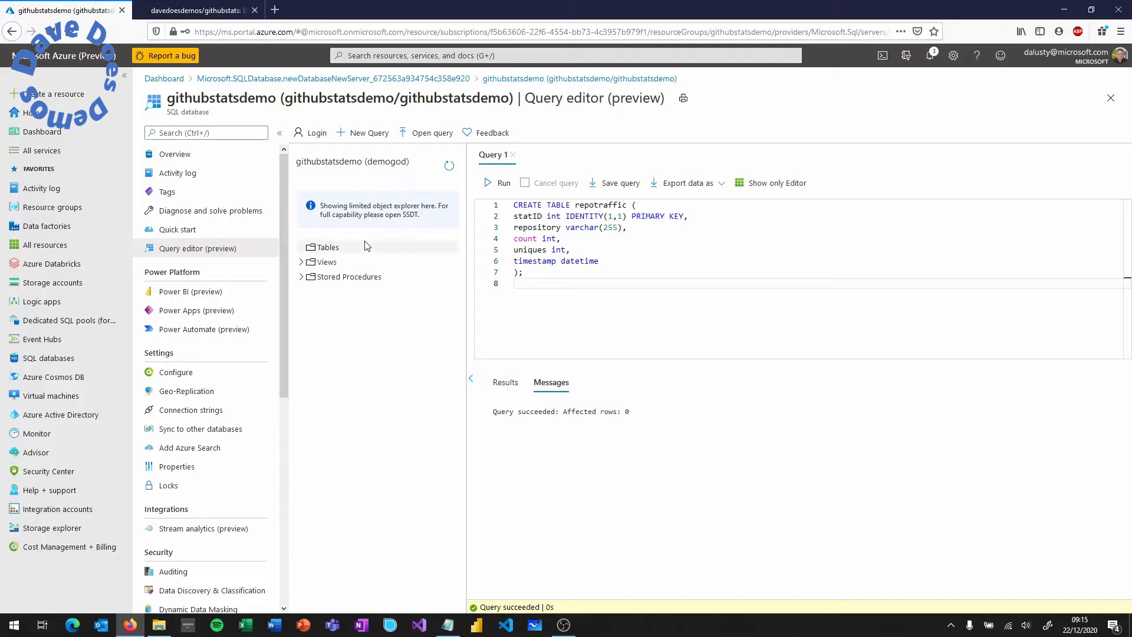
pyautogui.click(301, 247)
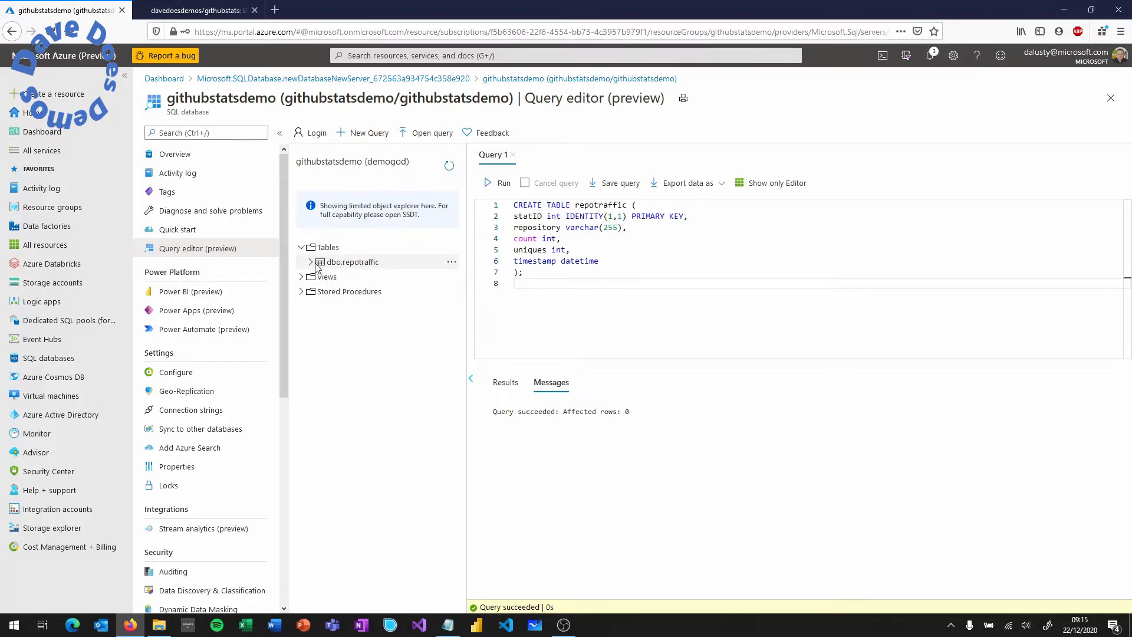
pyautogui.click(310, 262)
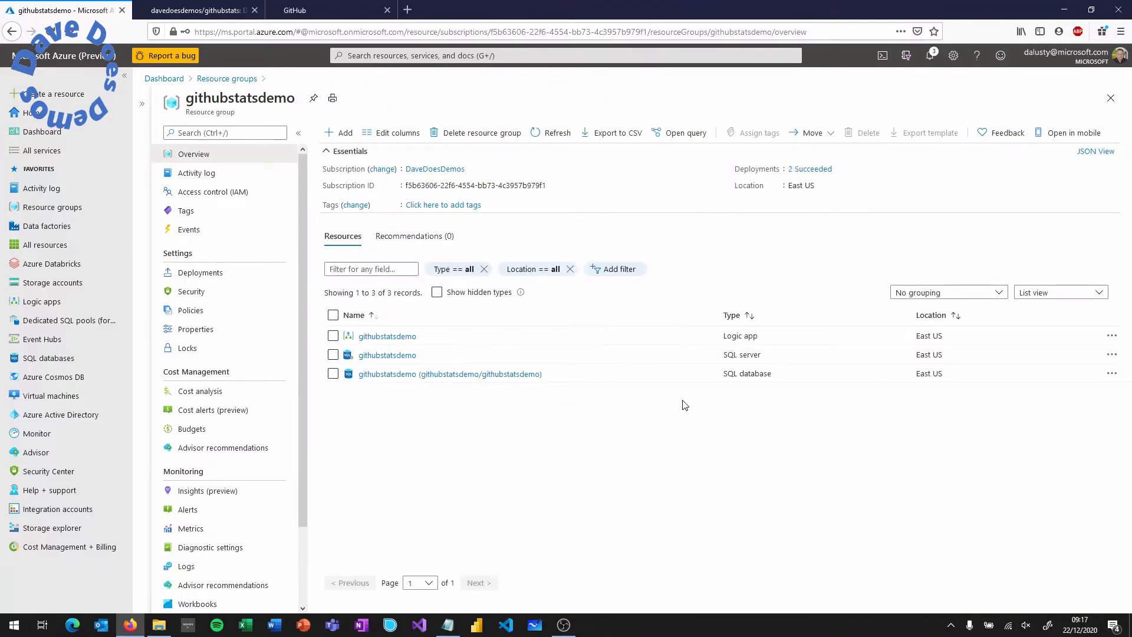
# - Start a blank workflow in the githubstatsdemo logic app with a Schedule Recurrence trigger
pyautogui.click(390, 336)
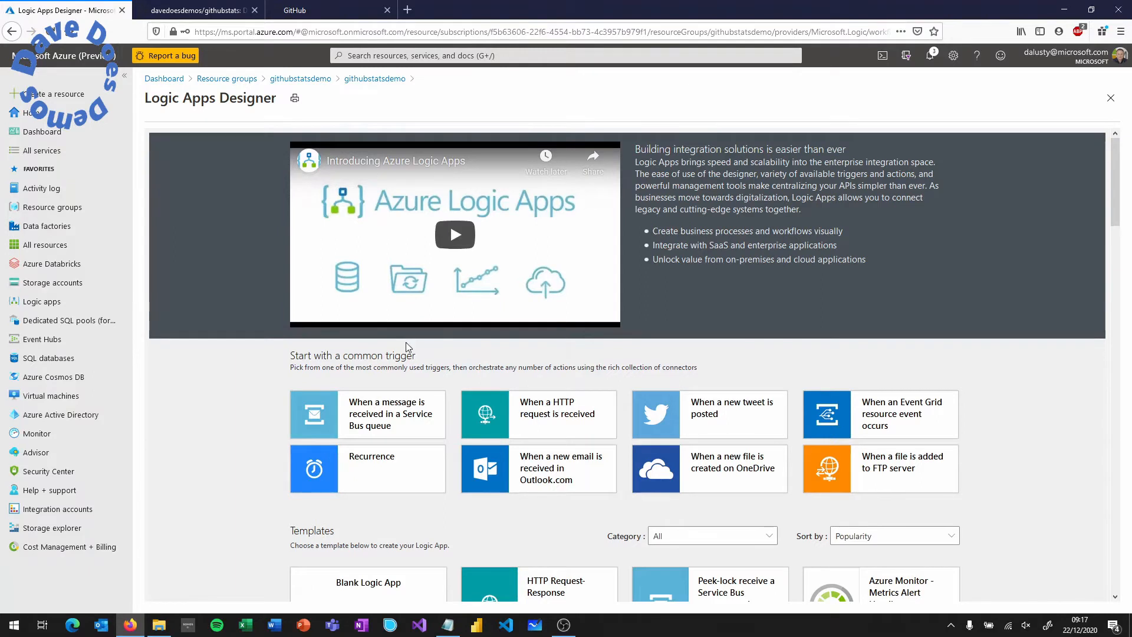
pyautogui.scroll(-3, 404, 368)
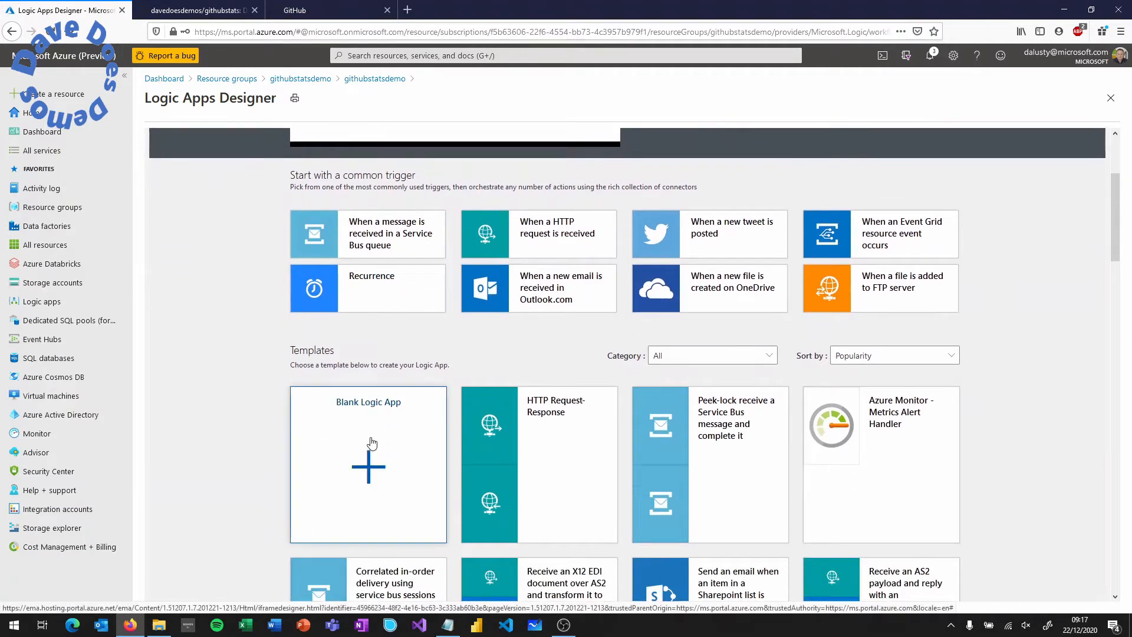
pyautogui.click(372, 442)
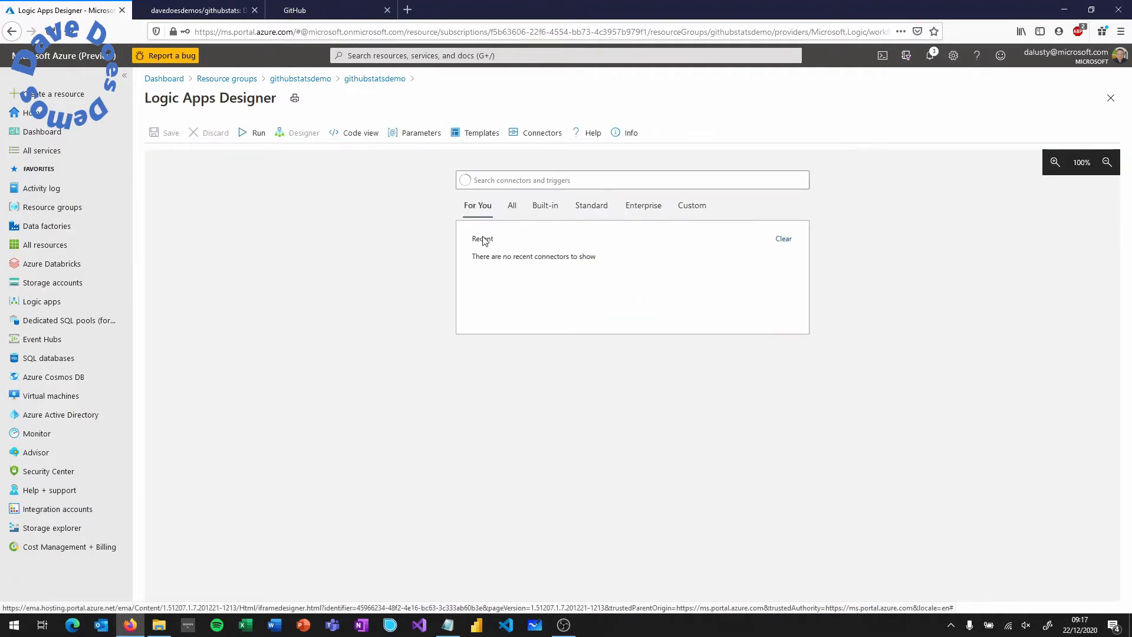
pyautogui.click(520, 181)
pyautogui.write('recurr')
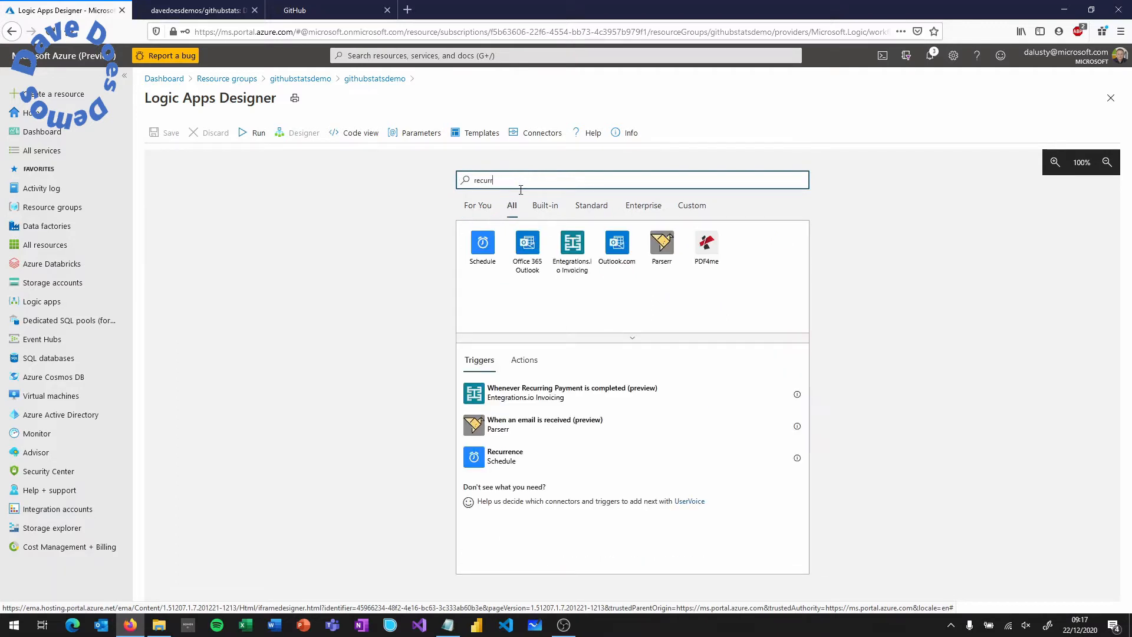
pyautogui.click(497, 248)
pyautogui.click(502, 244)
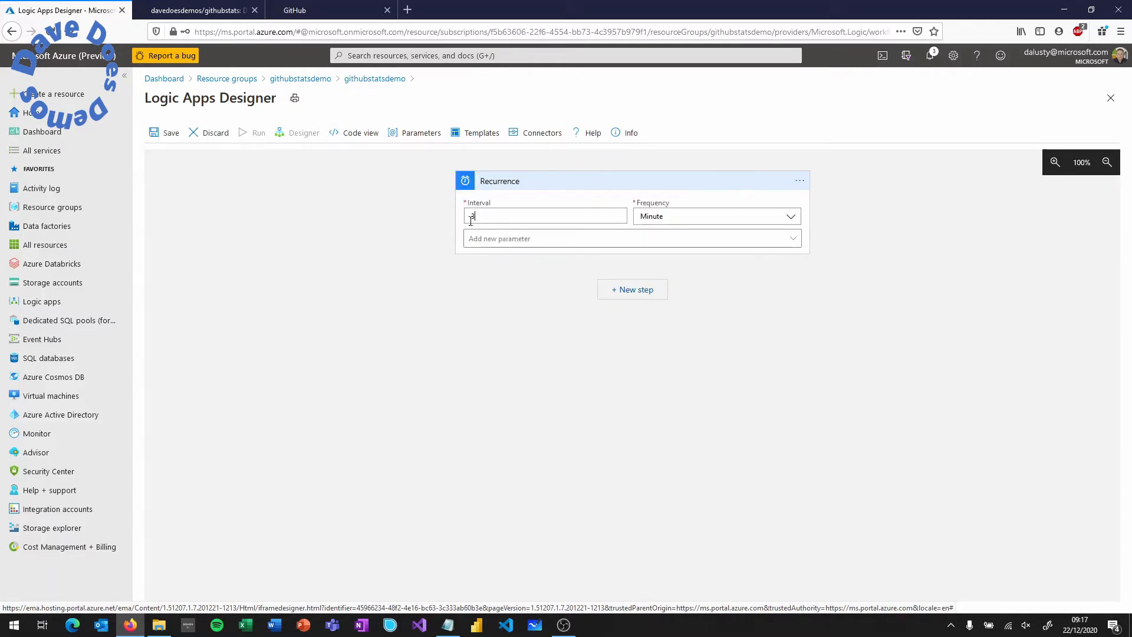
# - Set the recurrence to interval 1, frequency Day, at hour 13 and minute 00
pyautogui.click(472, 221)
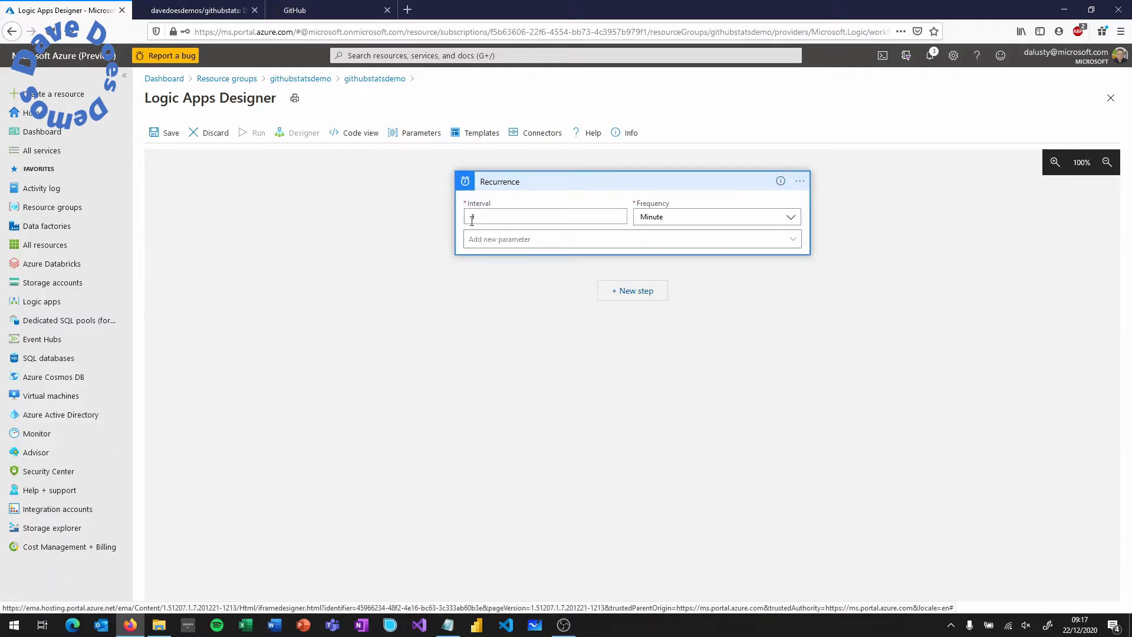
pyautogui.click(657, 220)
pyautogui.click(664, 265)
pyautogui.click(623, 244)
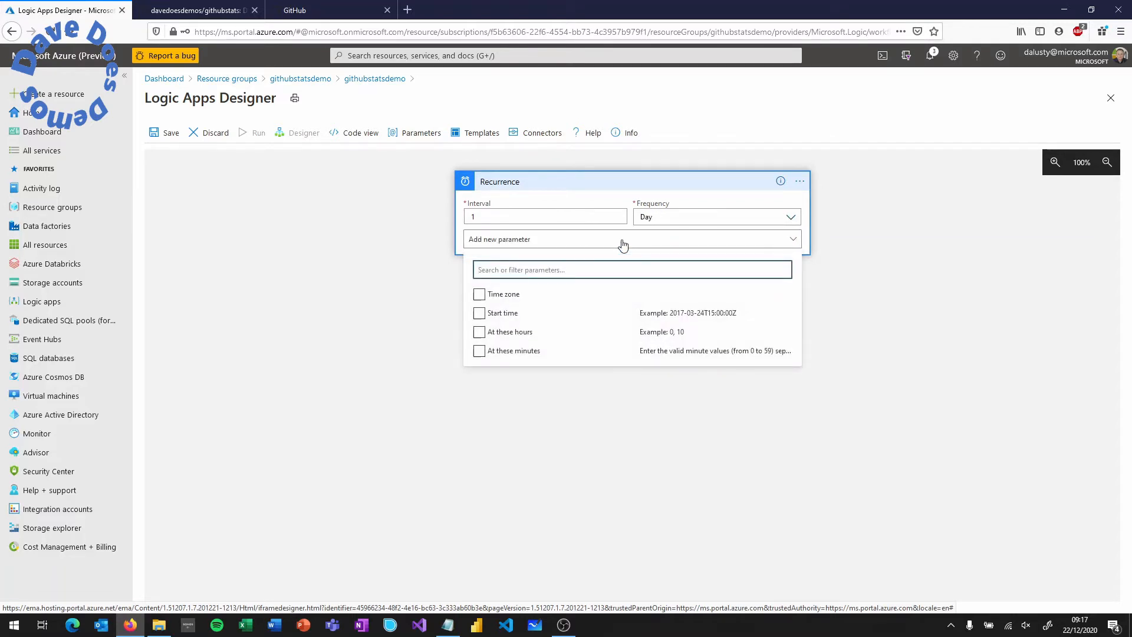
pyautogui.click(478, 332)
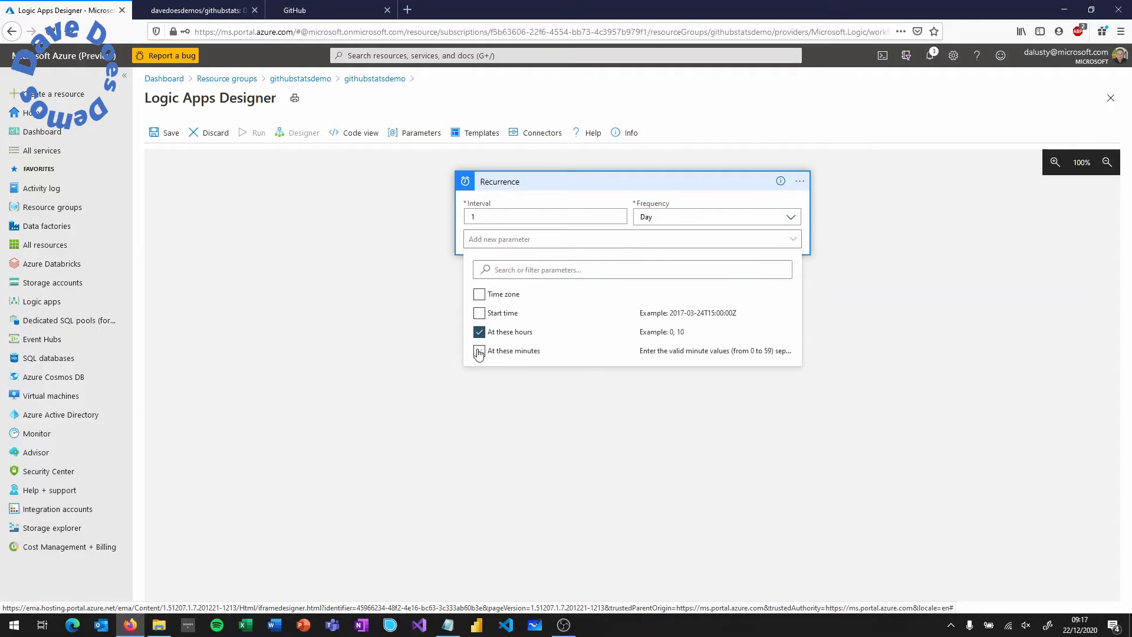
pyautogui.click(498, 240)
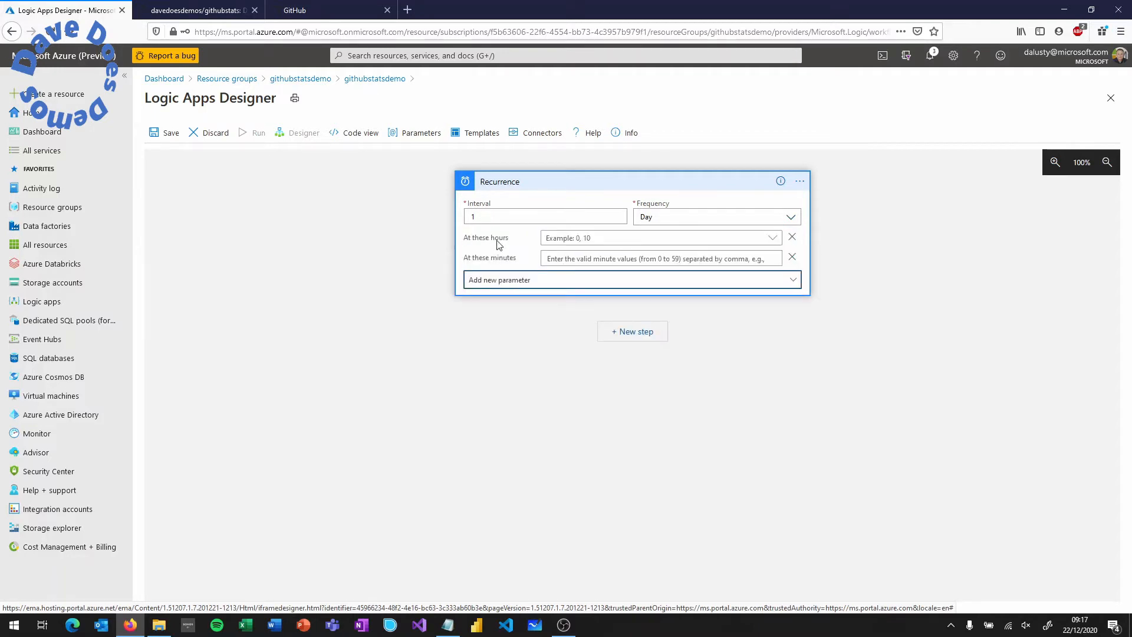
pyautogui.click(586, 240)
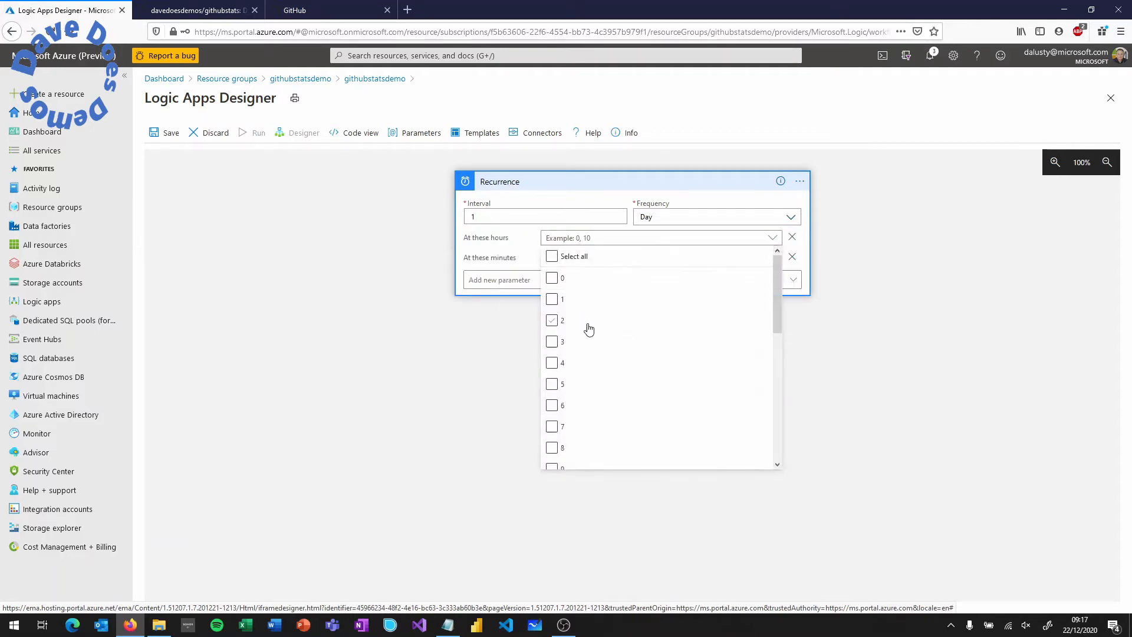
pyautogui.scroll(-3, 589, 328)
pyautogui.click(552, 352)
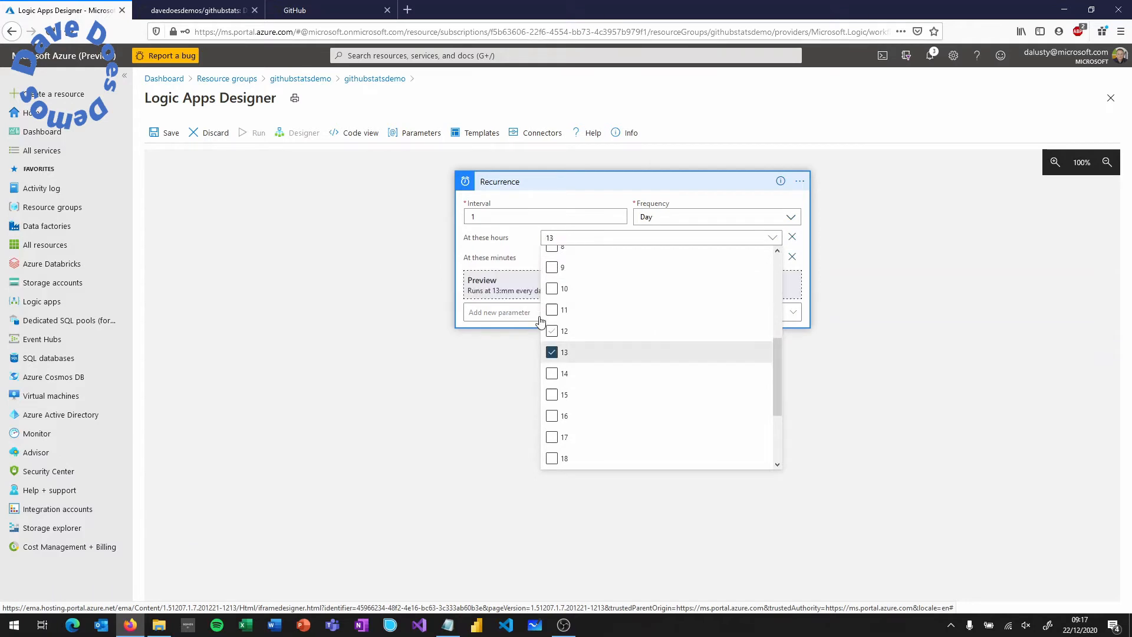
pyautogui.click(526, 240)
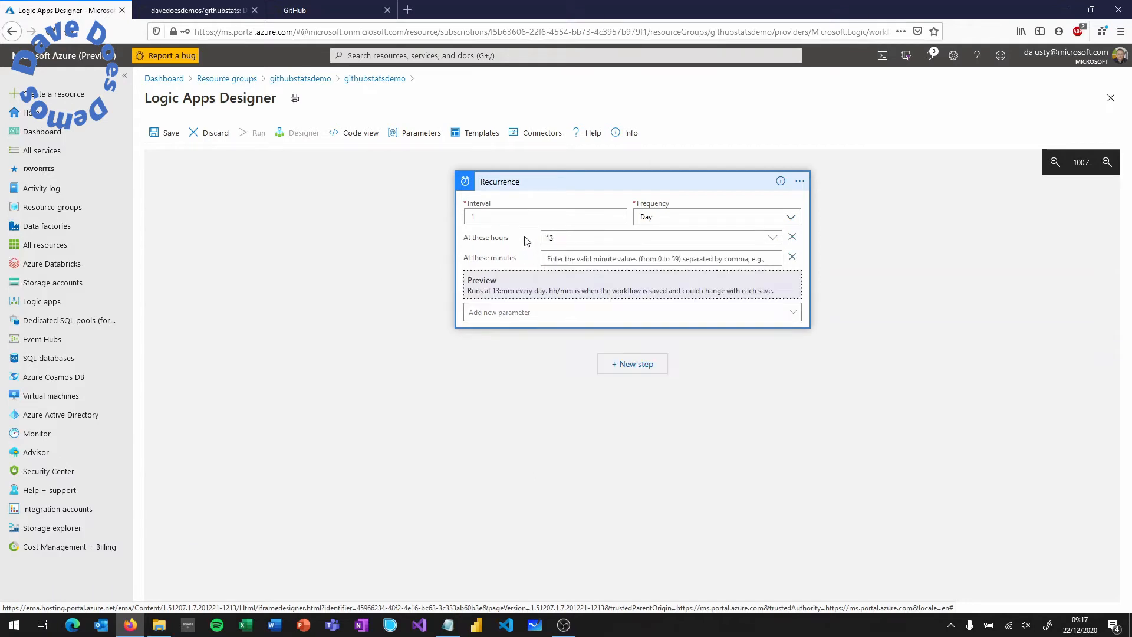
pyautogui.click(565, 259)
pyautogui.write('00')
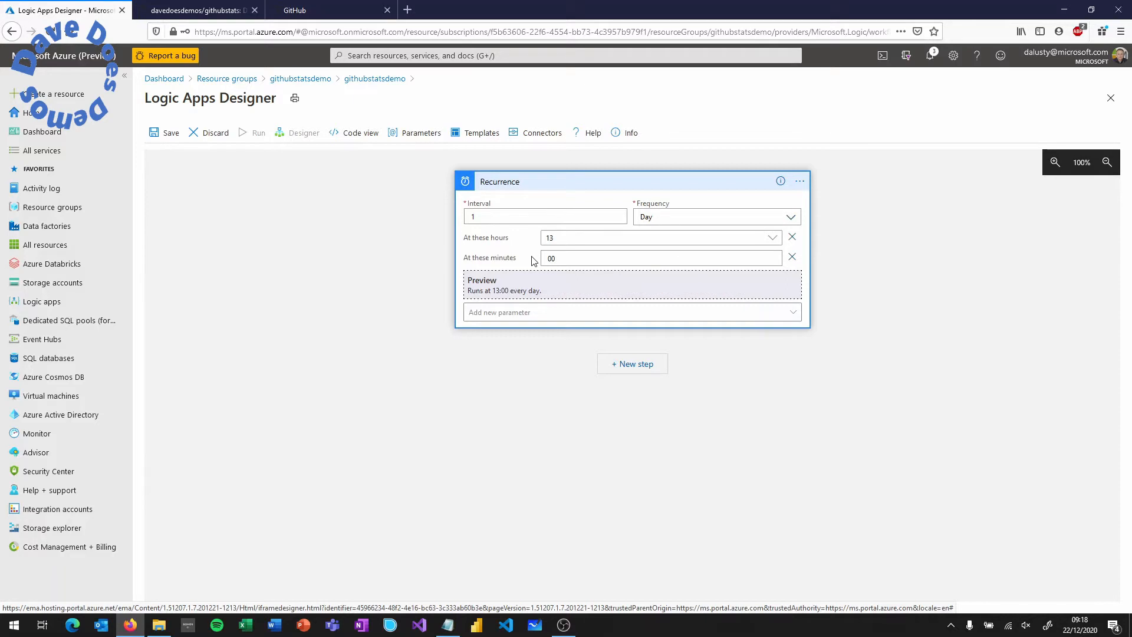
pyautogui.click(629, 365)
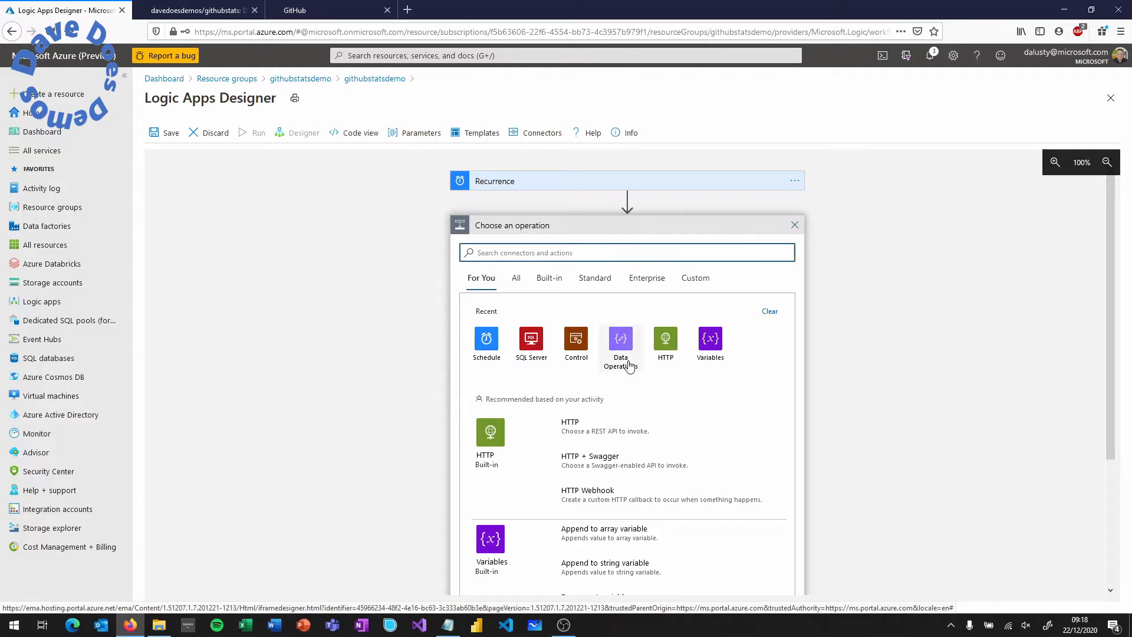
# - Add an Initialize variable action of type Array named repositories
pyautogui.click(710, 338)
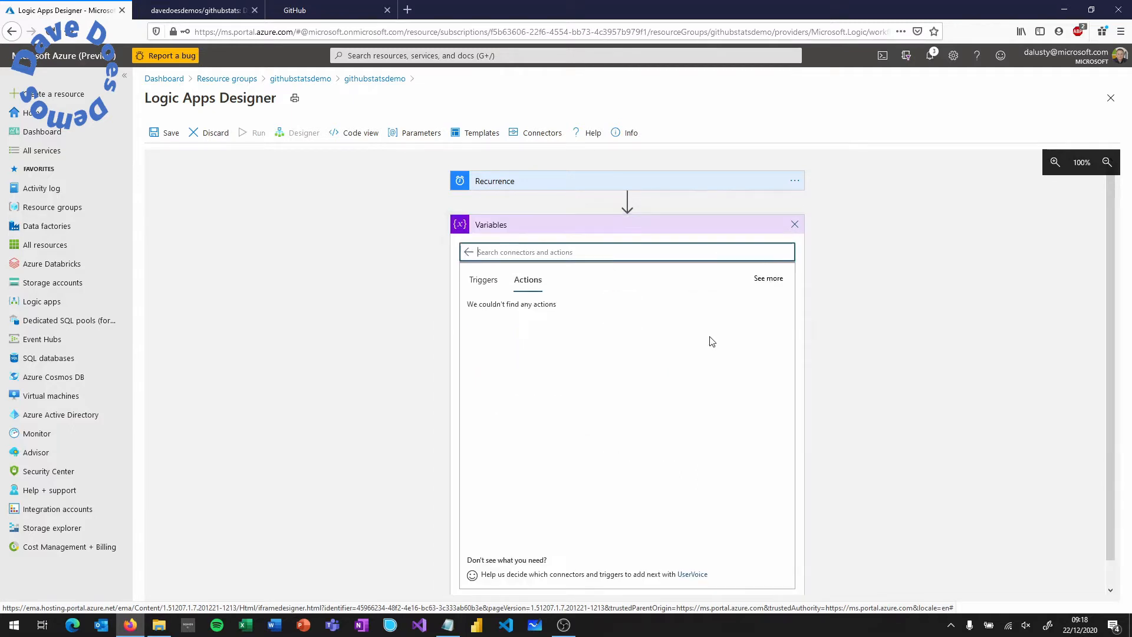
pyautogui.click(518, 439)
pyautogui.click(604, 271)
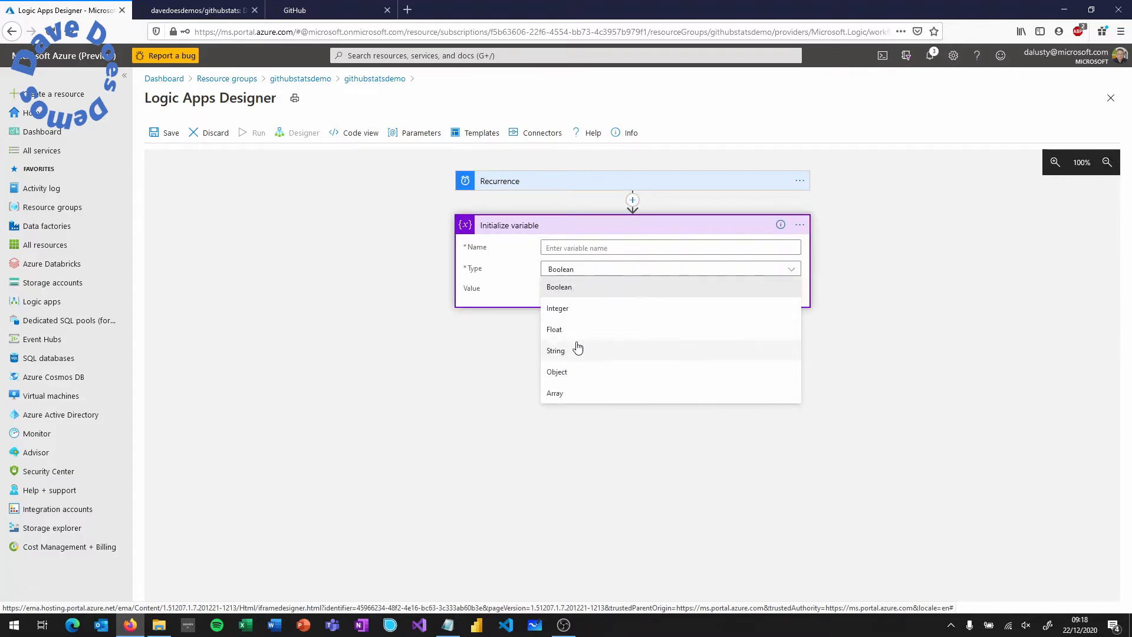
pyautogui.click(565, 395)
pyautogui.click(585, 248)
pyautogui.write('repositories')
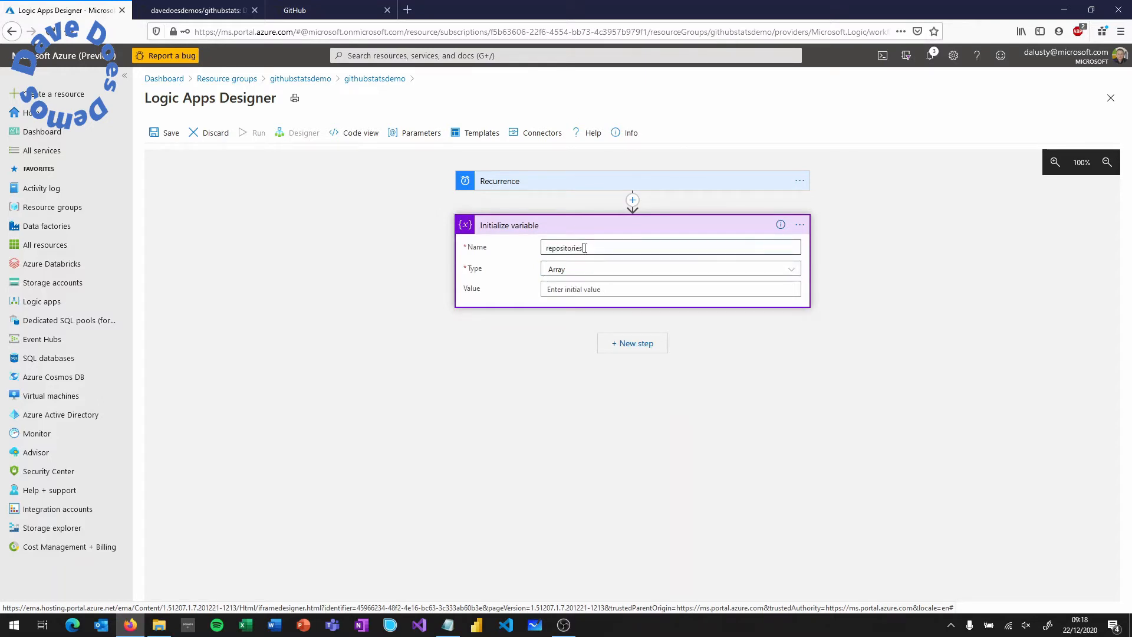
# - Using the README's array format, enter [ "", "" ] as the variable's Value
pyautogui.click(212, 20)
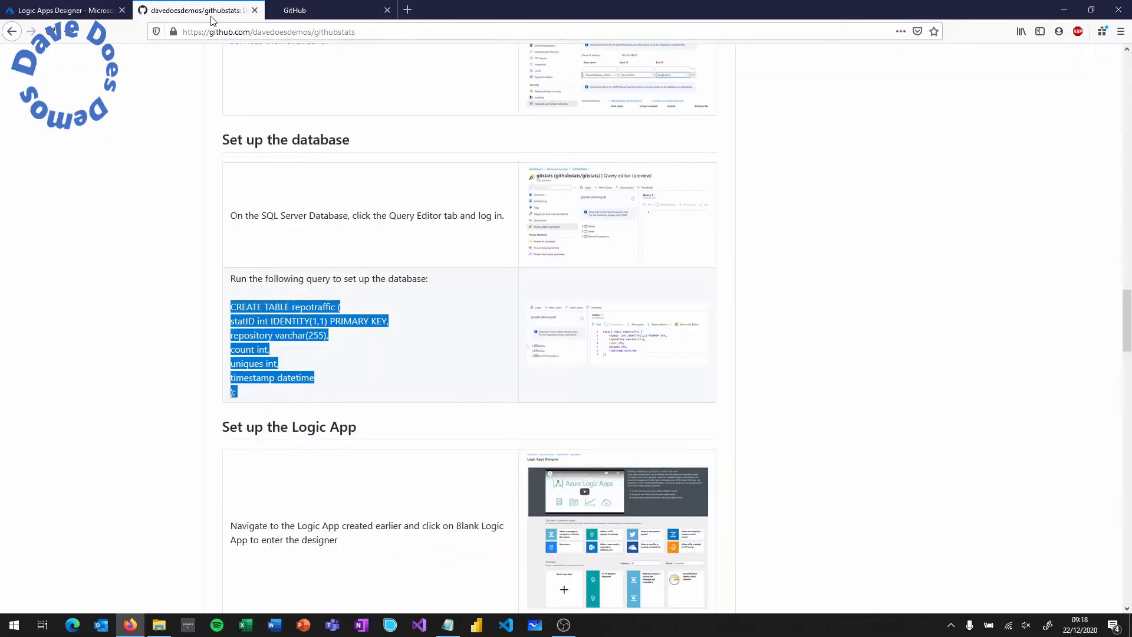
pyautogui.moveTo(1124, 302); pyautogui.dragTo(1118, 384)
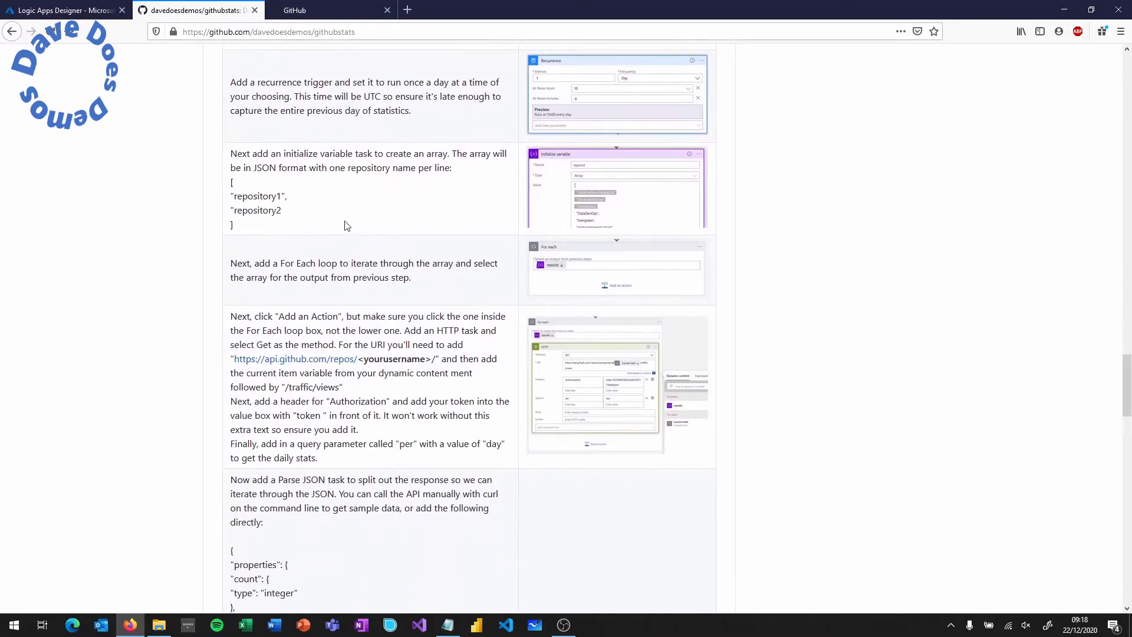
pyautogui.moveTo(233, 182); pyautogui.dragTo(252, 231)
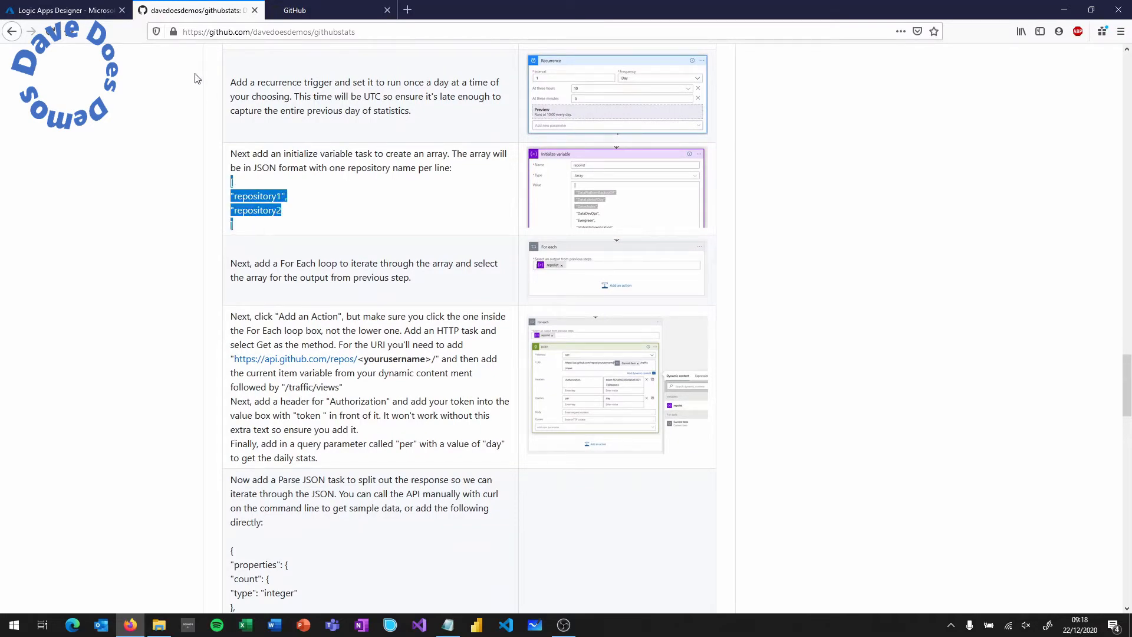
pyautogui.click(99, 13)
pyautogui.click(583, 288)
pyautogui.write('[]')
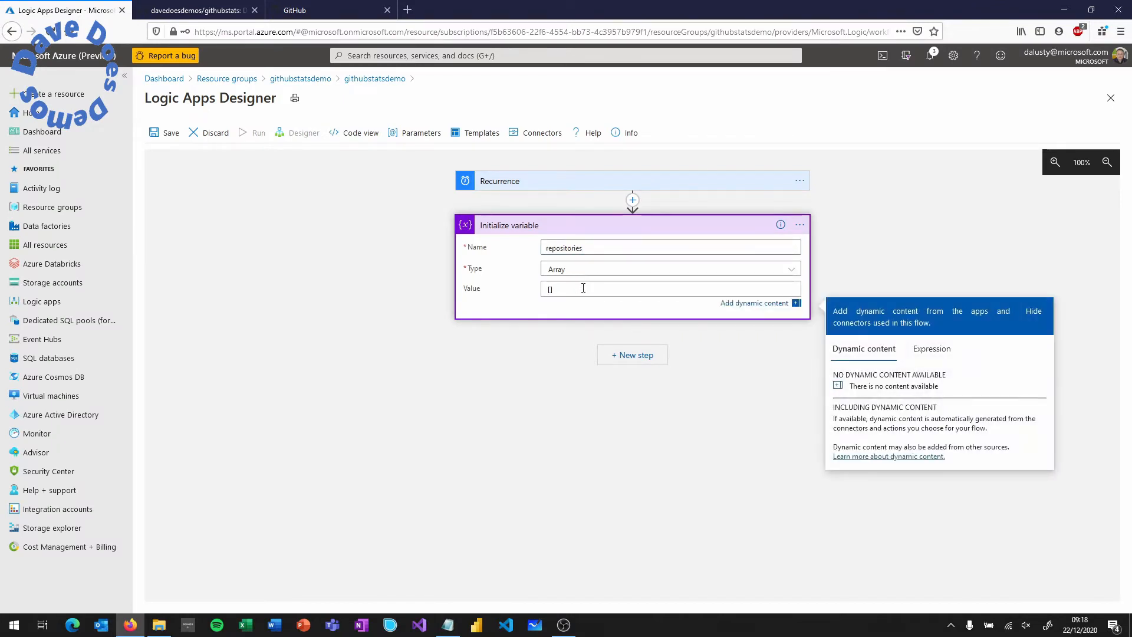
pyautogui.press('Return')
pyautogui.press('Return')
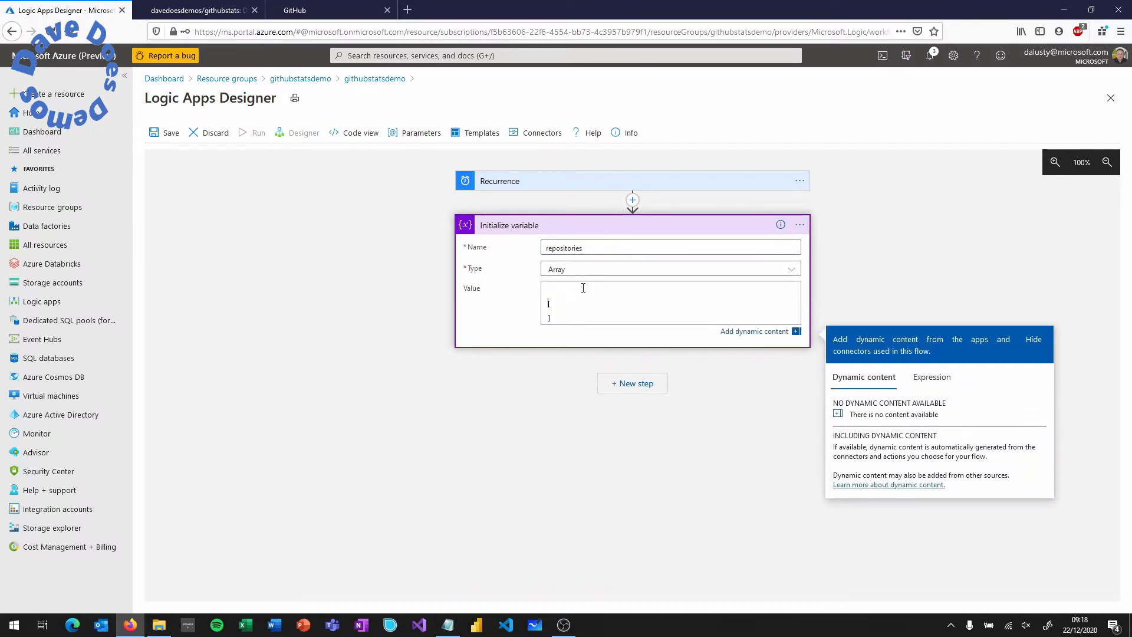
pyautogui.press('BackSpace')
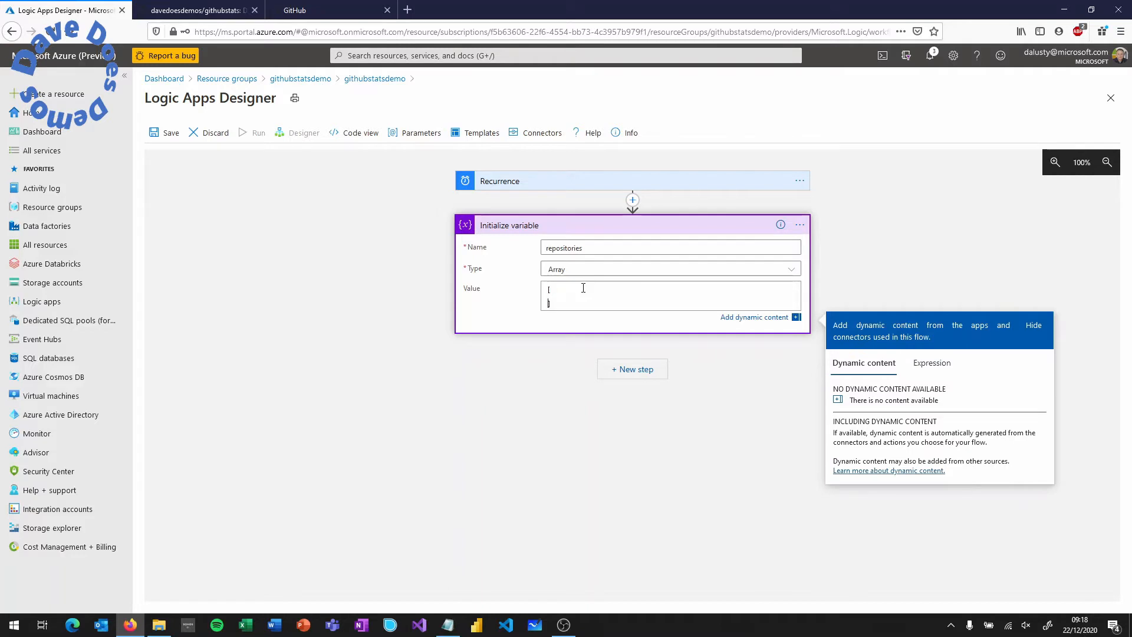
pyautogui.press('Return')
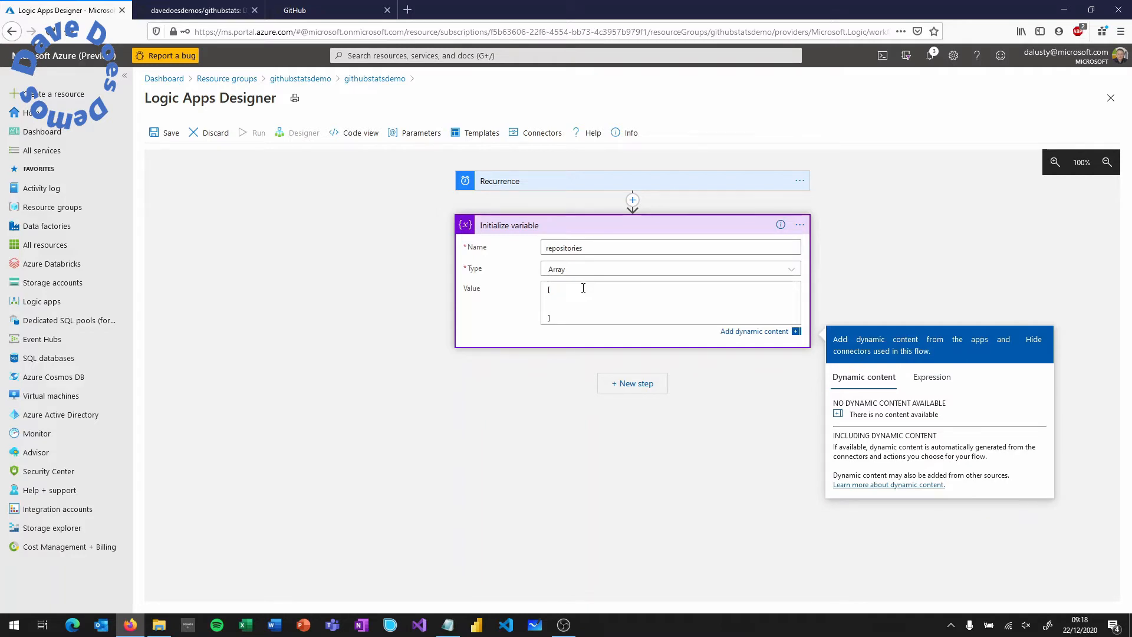
pyautogui.write('"",')
pyautogui.press('Return')
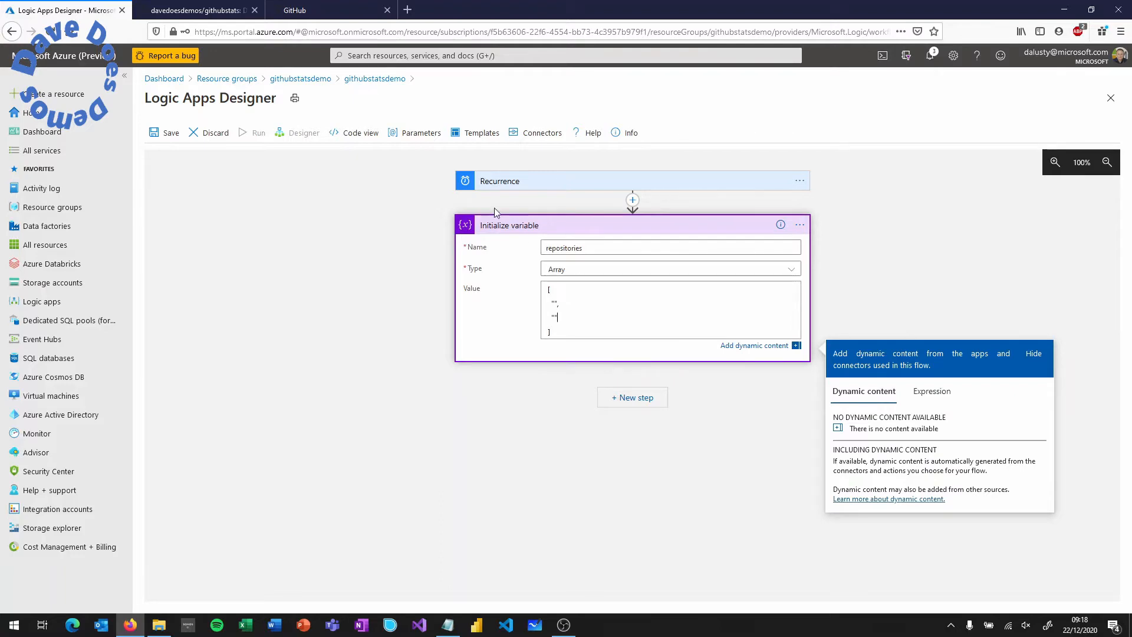
pyautogui.click(352, 17)
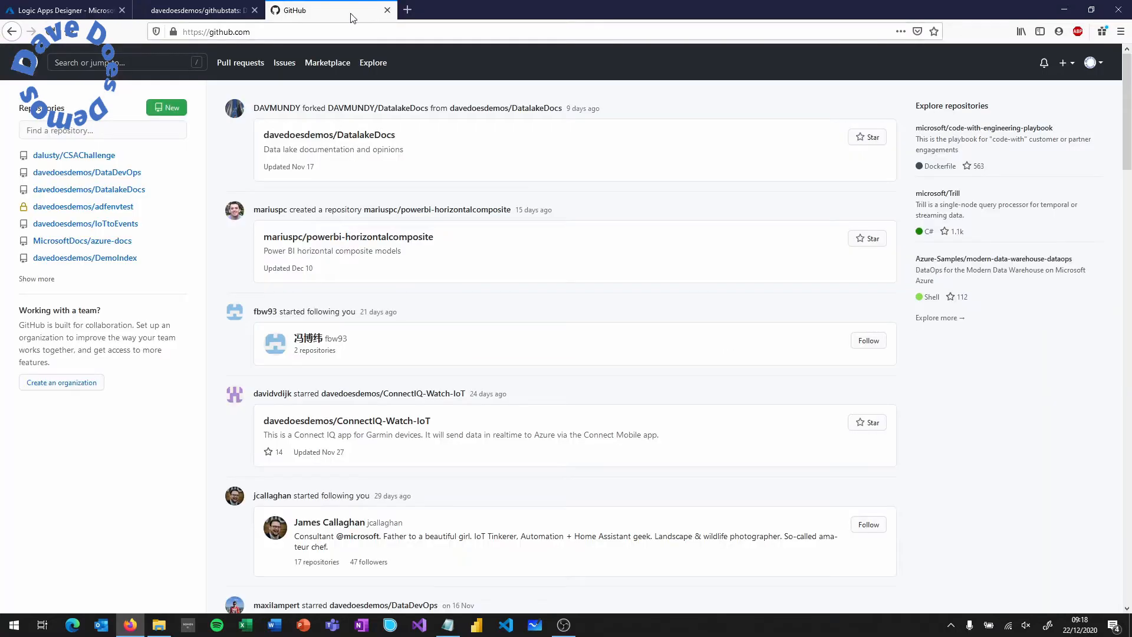
# - Paste DataPlatformBackupDR and DataDevOps from GitHub's repository list into the array's quotes
pyautogui.click(1093, 64)
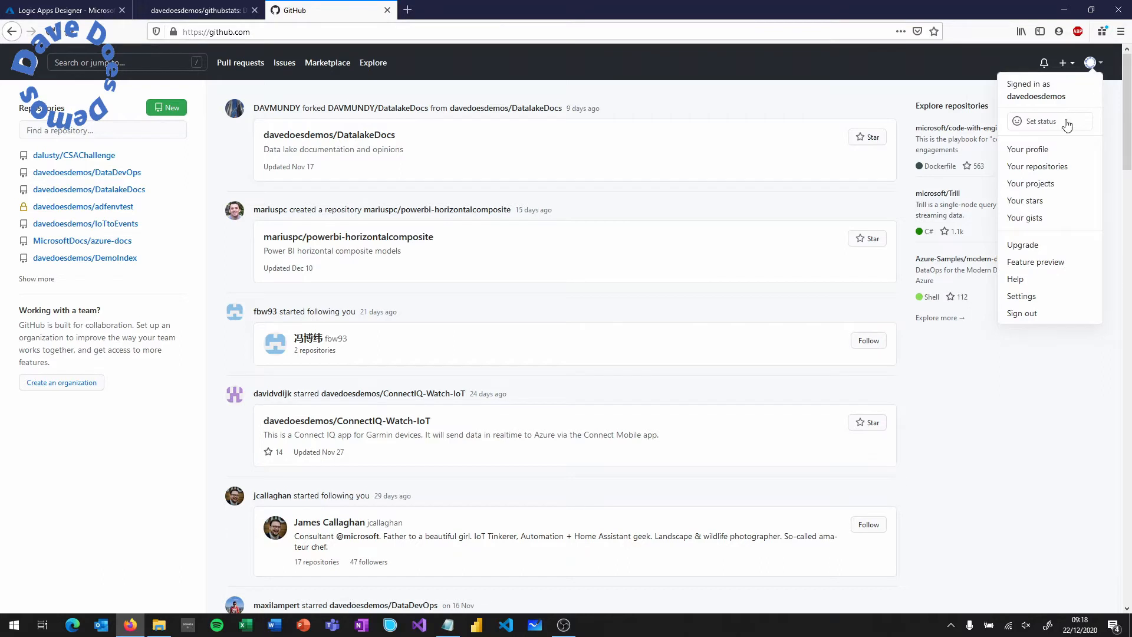
pyautogui.click(1055, 167)
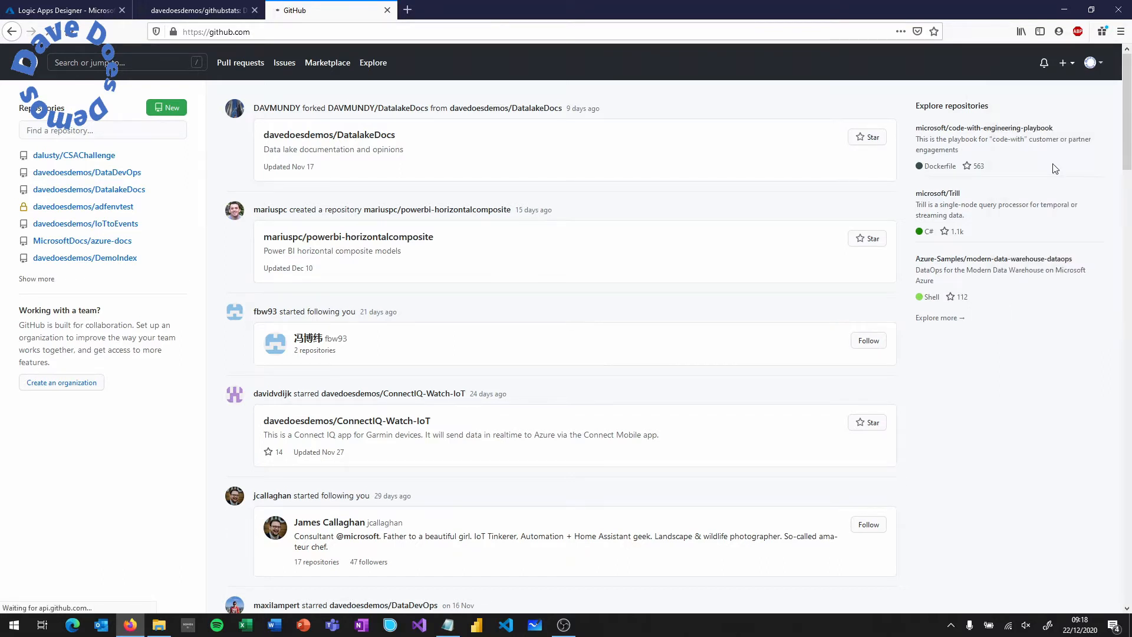
pyautogui.moveTo(521, 205); pyautogui.dragTo(391, 210)
pyautogui.hotkey('ctrl', 'c')
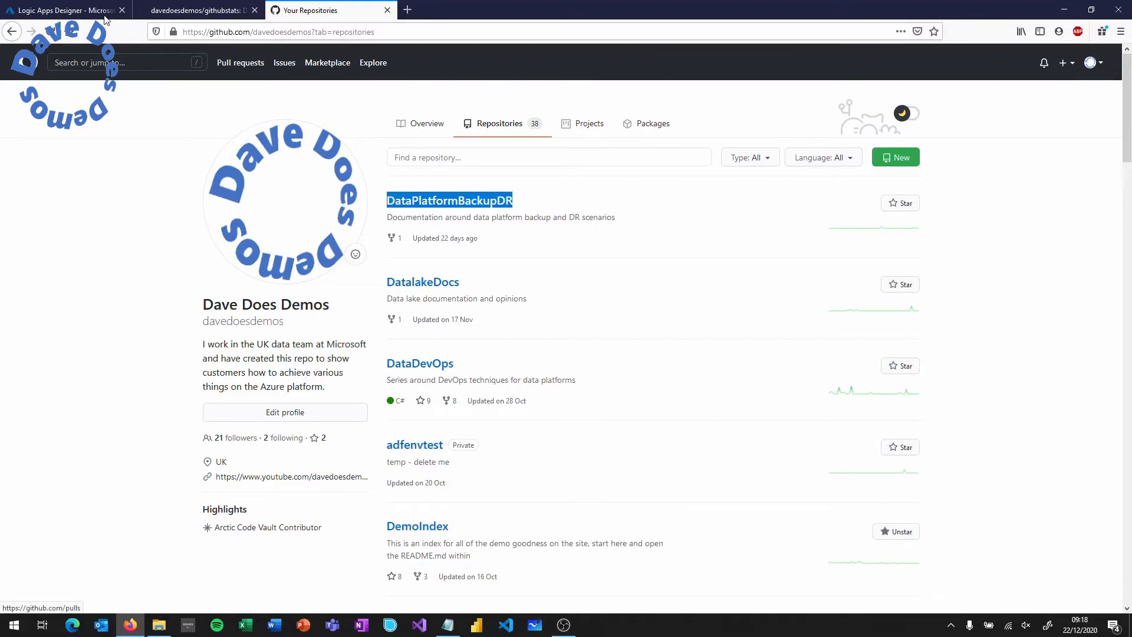
pyautogui.click(65, 10)
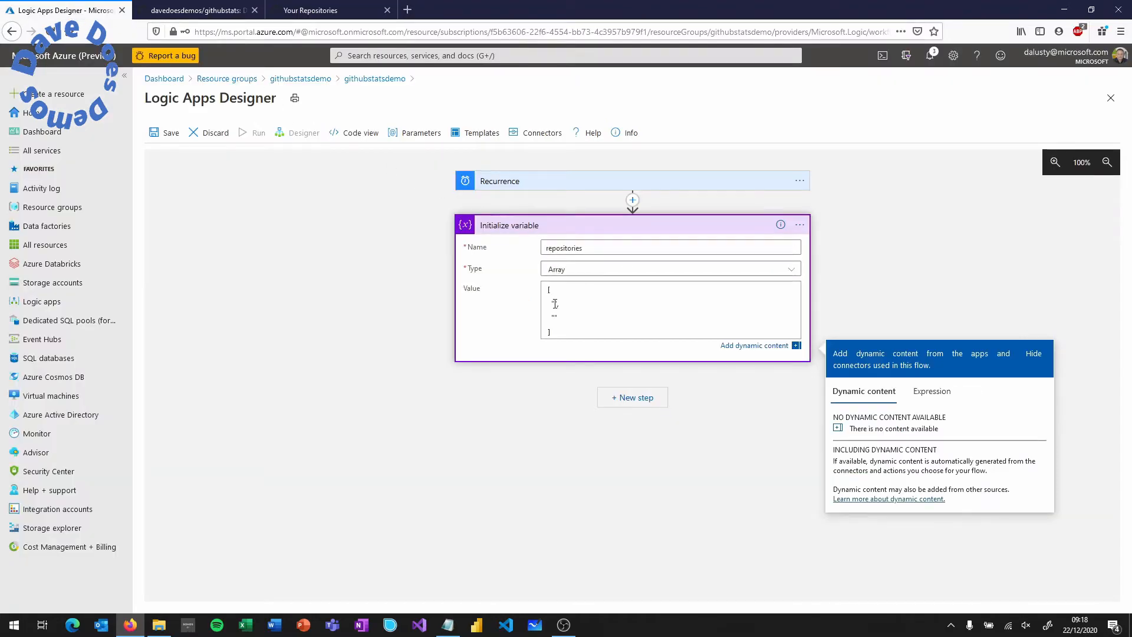
pyautogui.hotkey('ctrl', 'v')
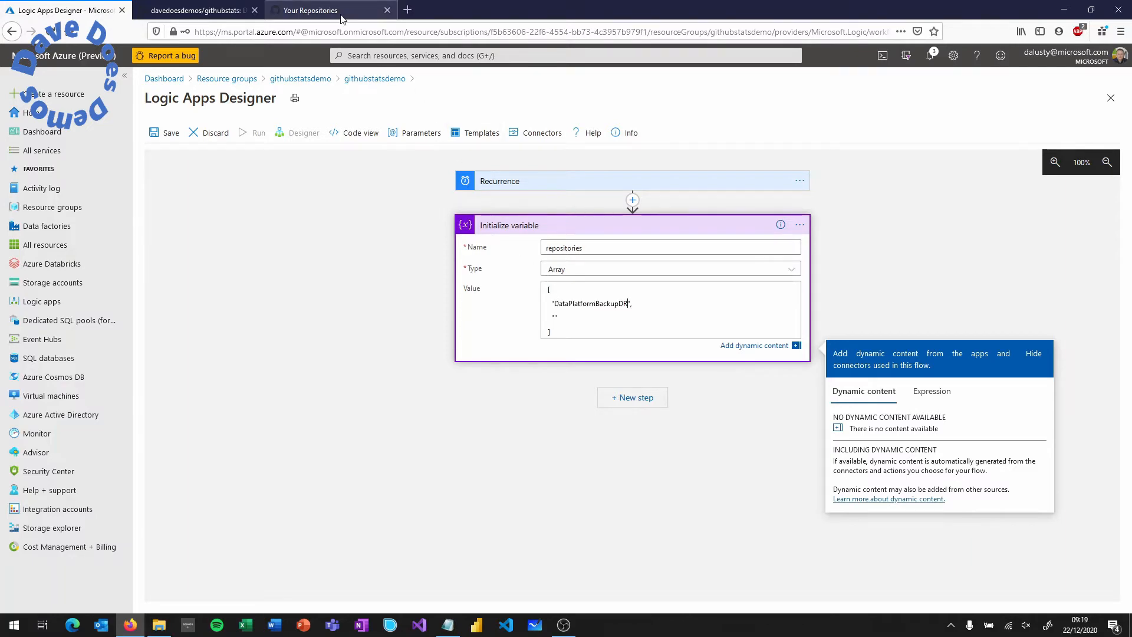
pyautogui.click(340, 11)
pyautogui.moveTo(462, 363); pyautogui.dragTo(389, 369)
pyautogui.hotkey('ctrl', 'c')
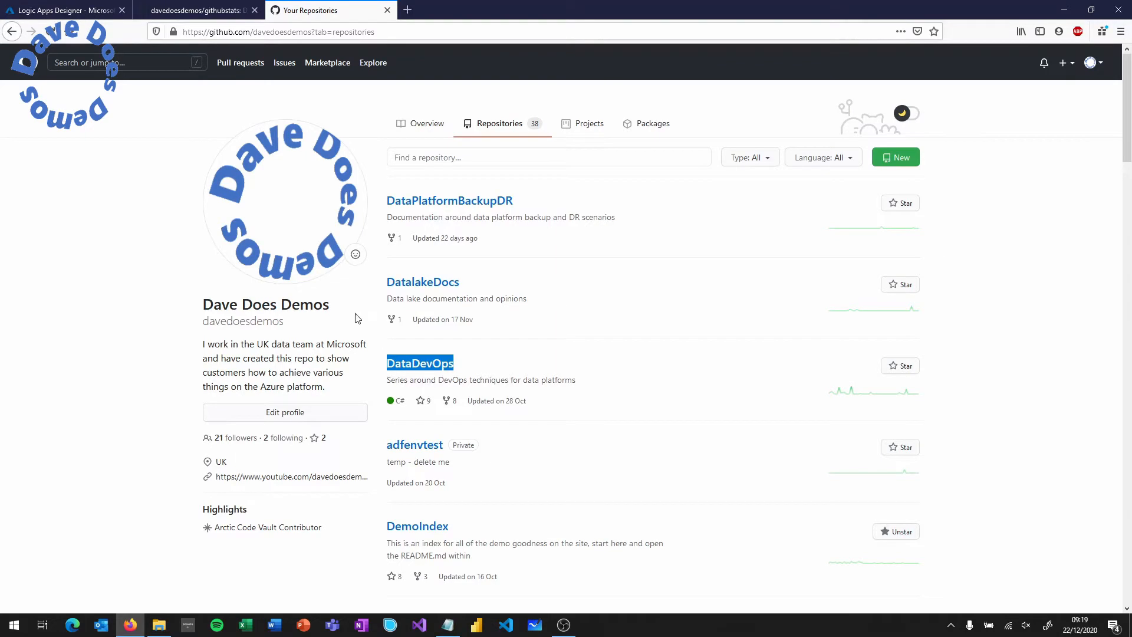
pyautogui.click(86, 10)
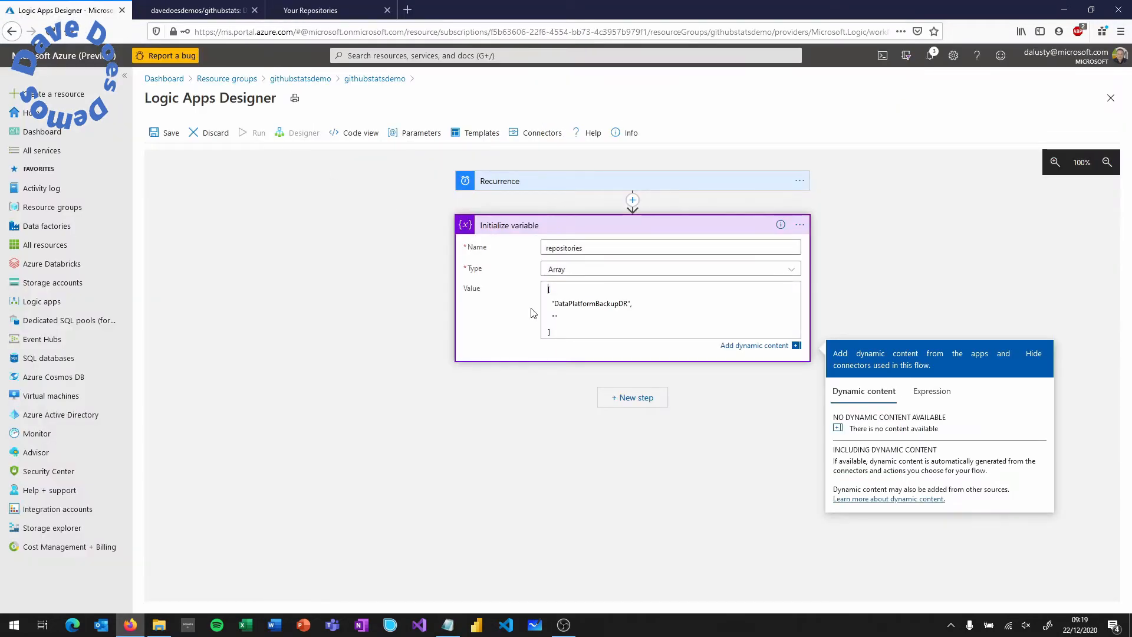
pyautogui.click(555, 318)
pyautogui.hotkey('ctrl', 'v')
# - Add a Control > For each loop that iterates over the repositories variable
pyautogui.click(629, 397)
pyautogui.rightClick(631, 396)
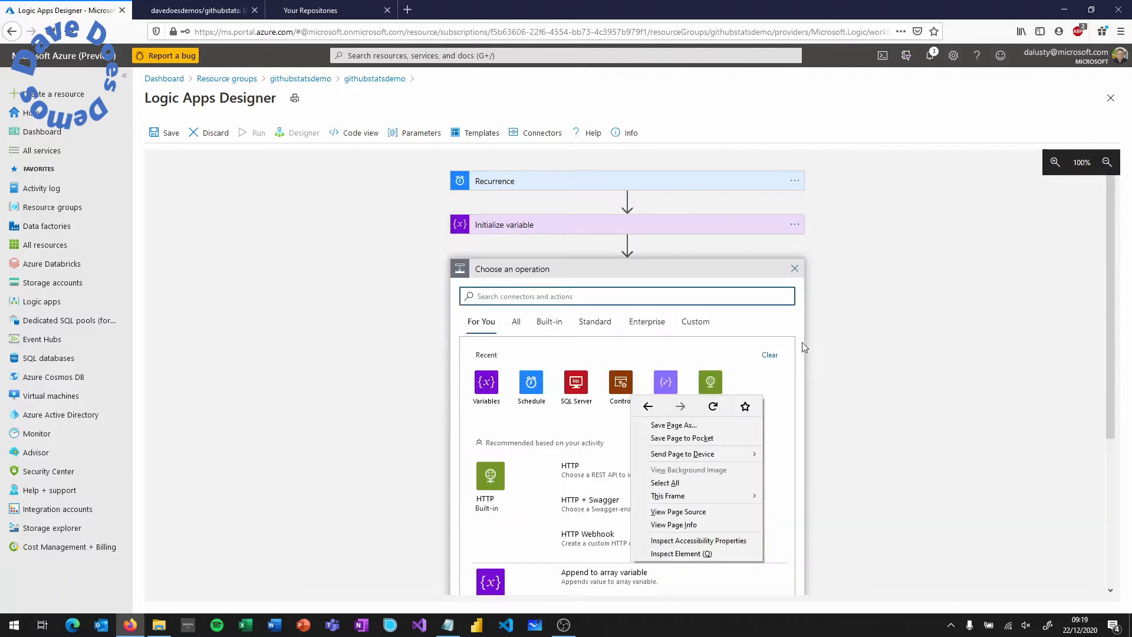
pyautogui.click(809, 340)
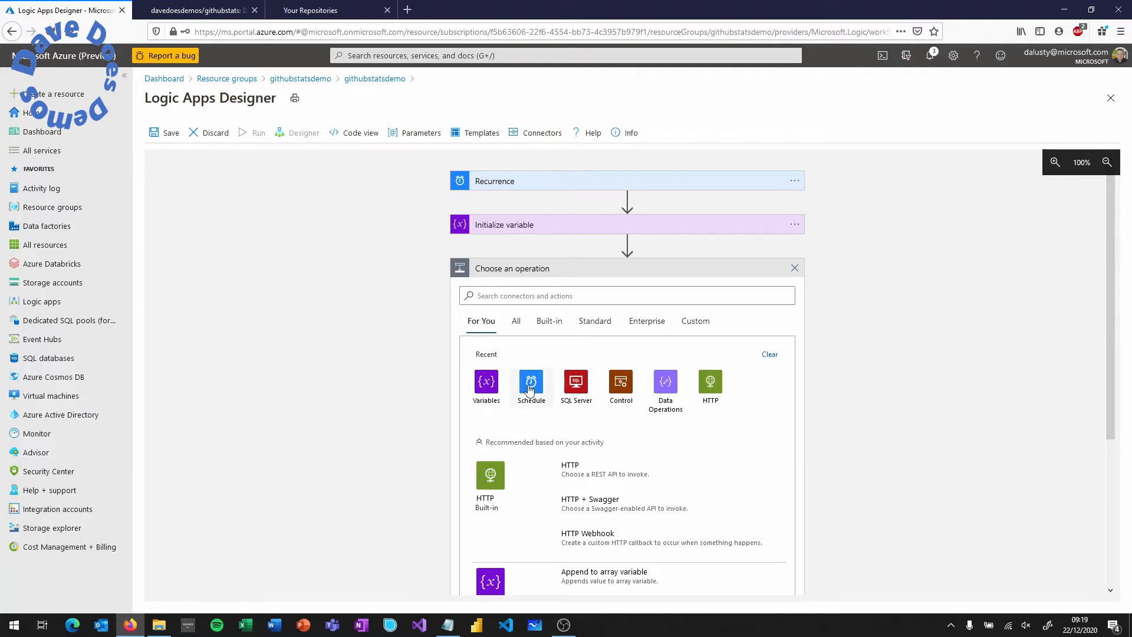
pyautogui.click(625, 391)
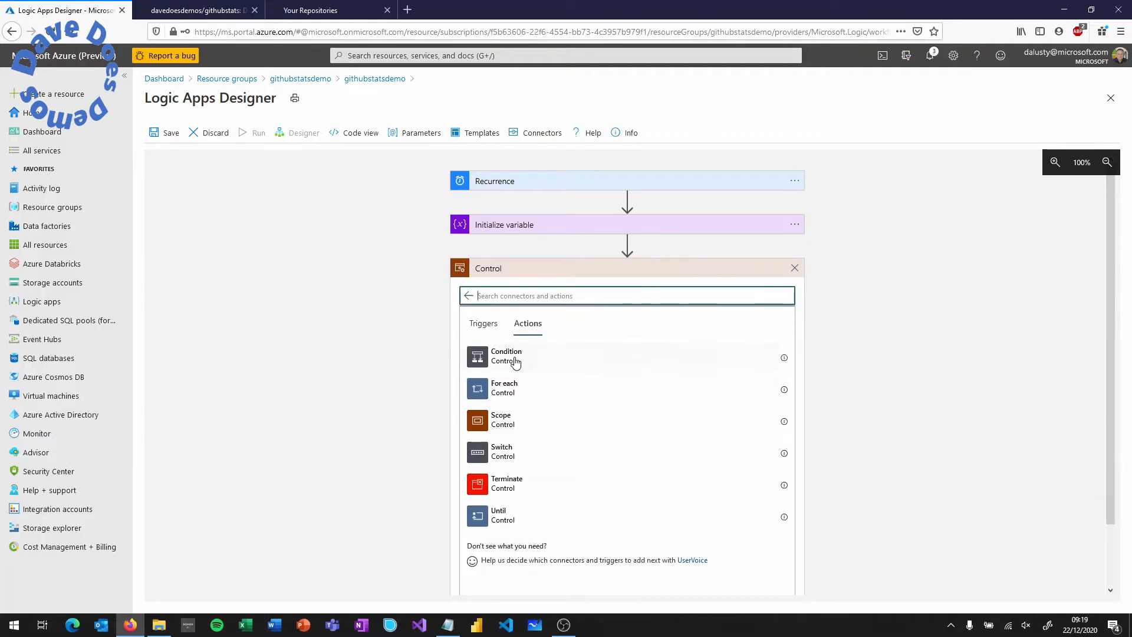
pyautogui.click(506, 387)
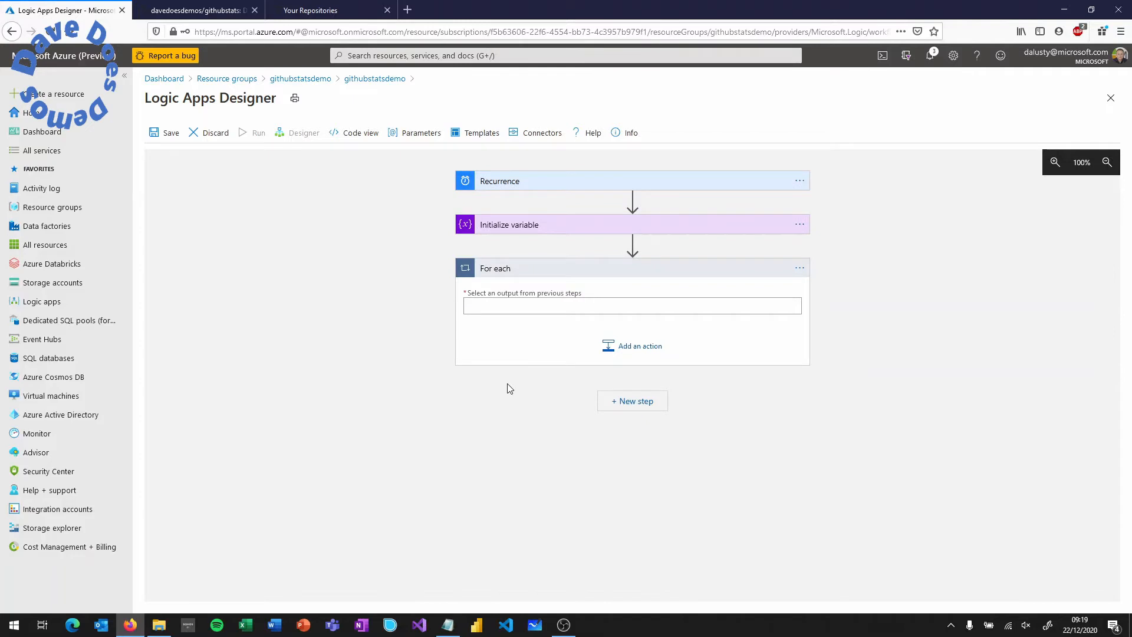
pyautogui.click(579, 307)
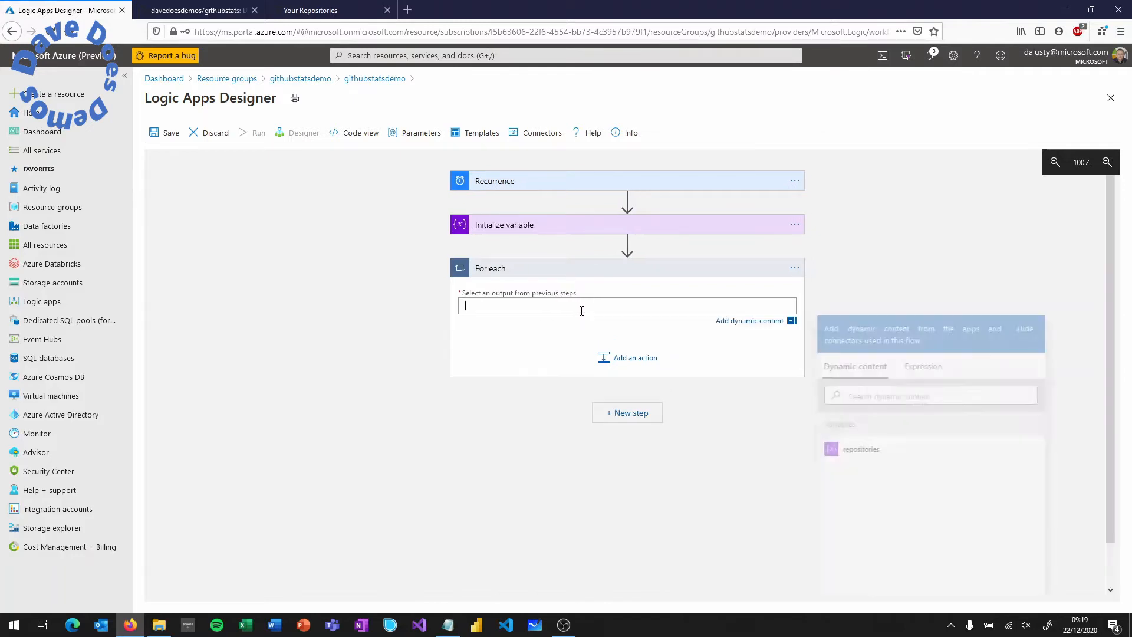
pyautogui.click(864, 454)
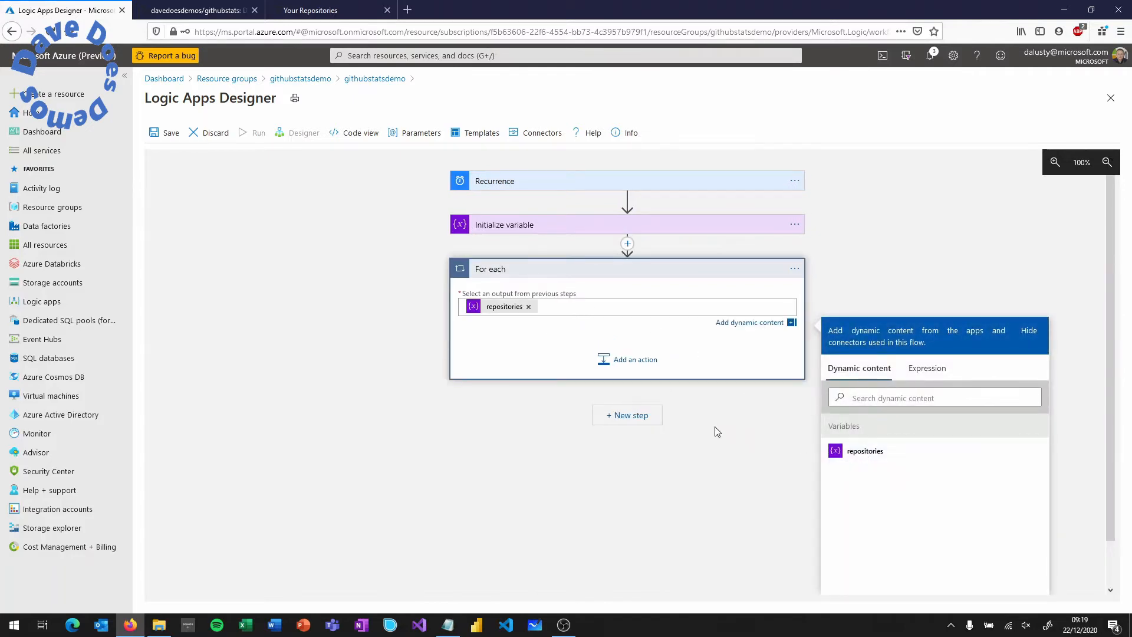
pyautogui.click(608, 348)
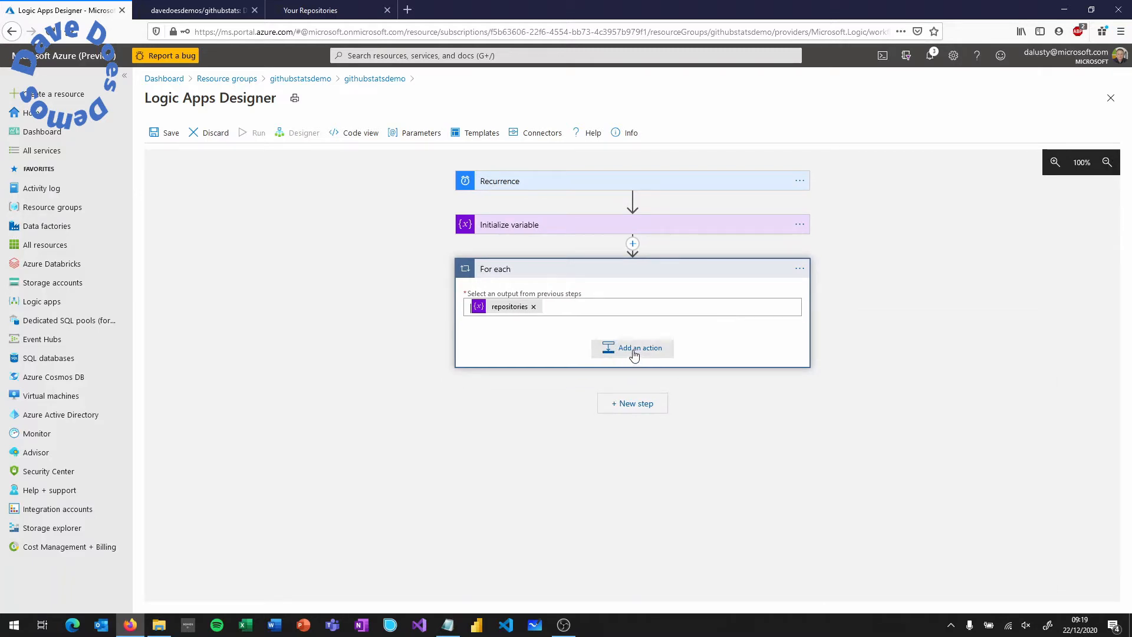
# - Add an HTTP action inside the loop with Method set to GET
pyautogui.click(634, 354)
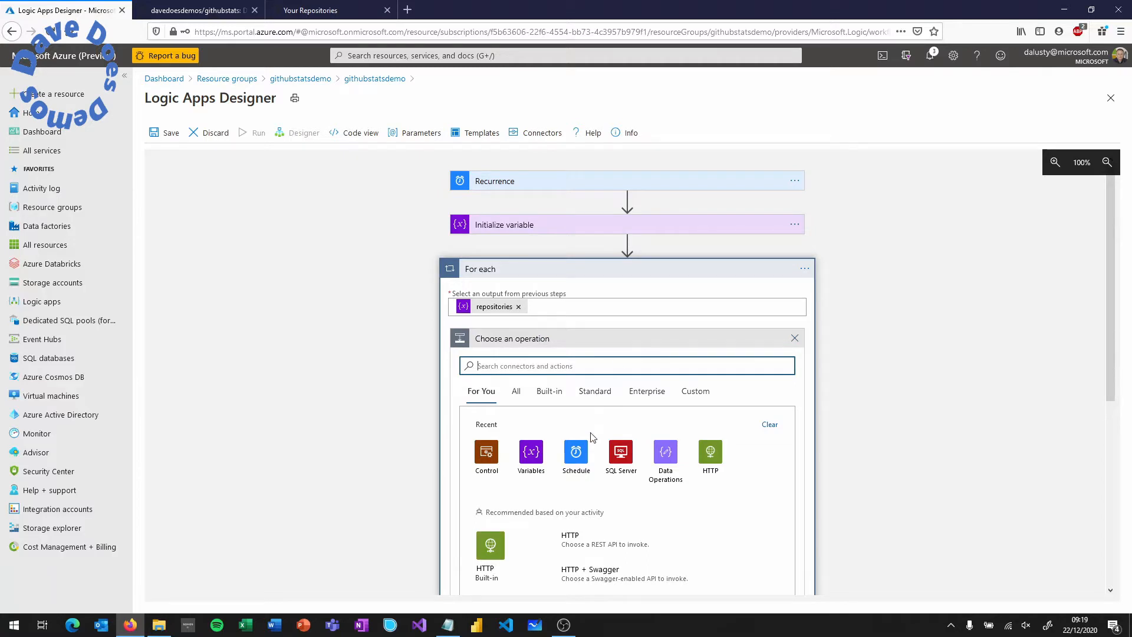
pyautogui.click(712, 457)
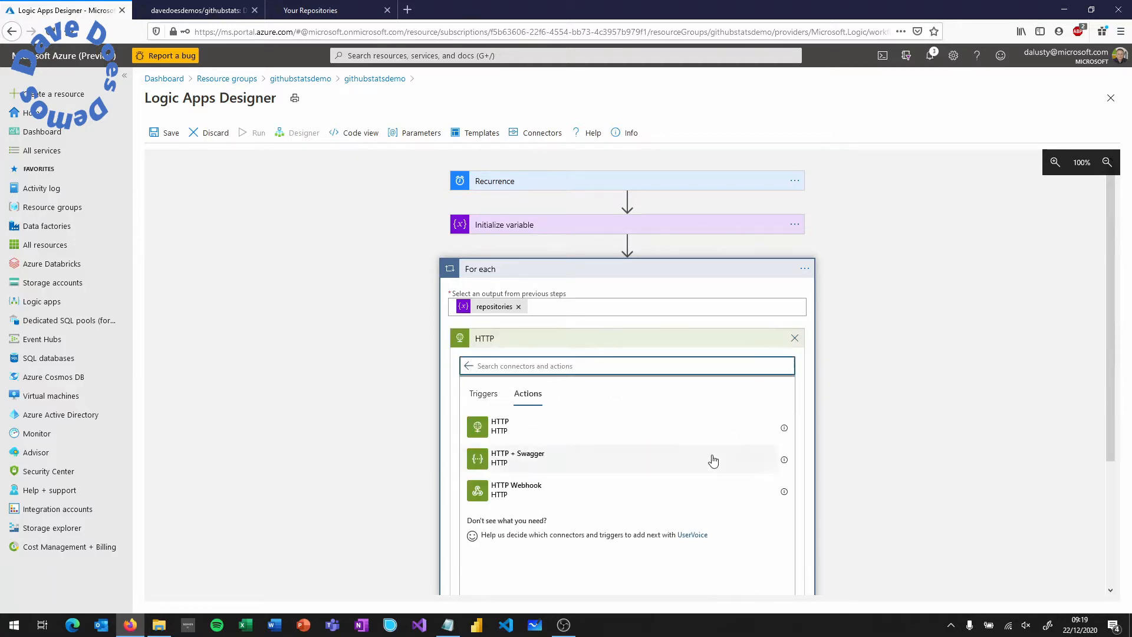
pyautogui.click(550, 430)
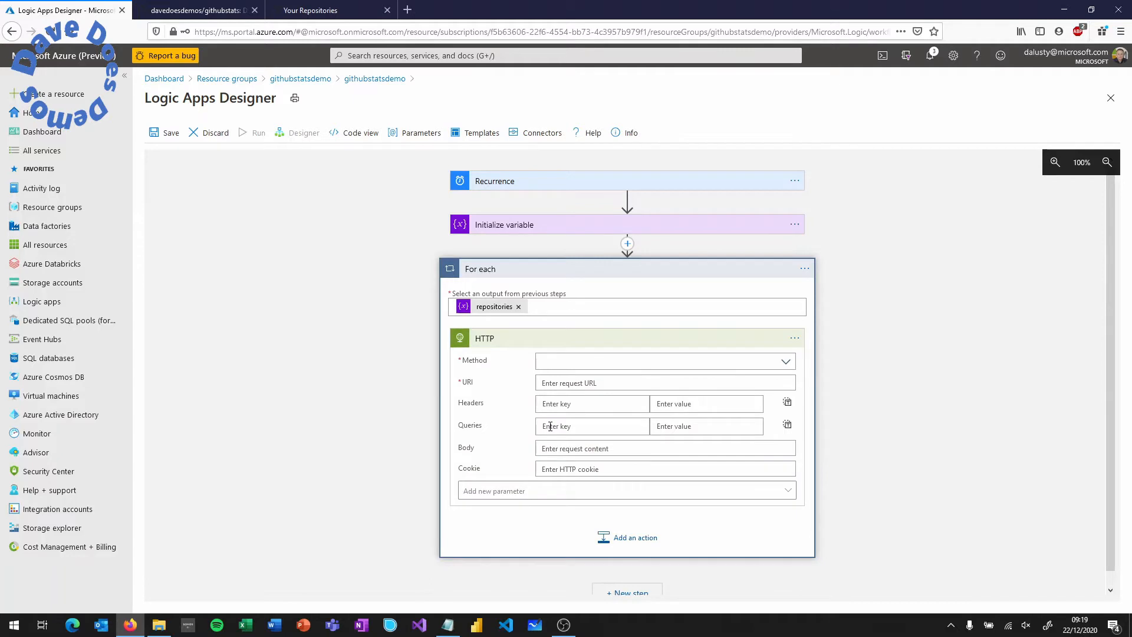
pyautogui.click(600, 364)
pyautogui.click(576, 376)
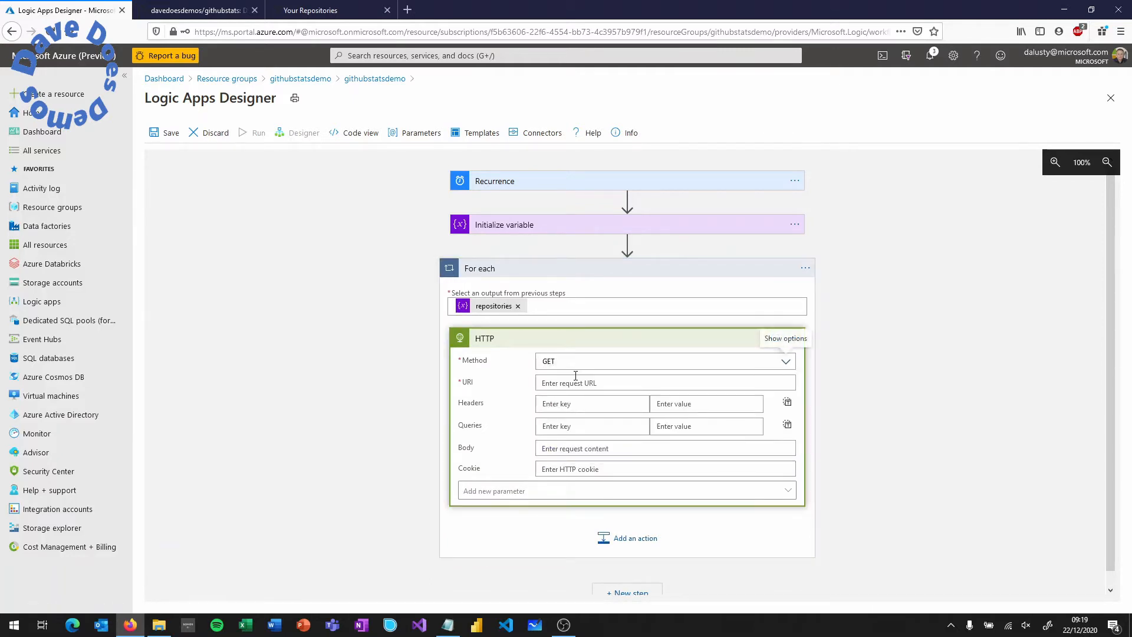
# - Build the URI from Current item plus /traffic/views and add an Authorization header key
pyautogui.click(571, 384)
pyautogui.write('h')
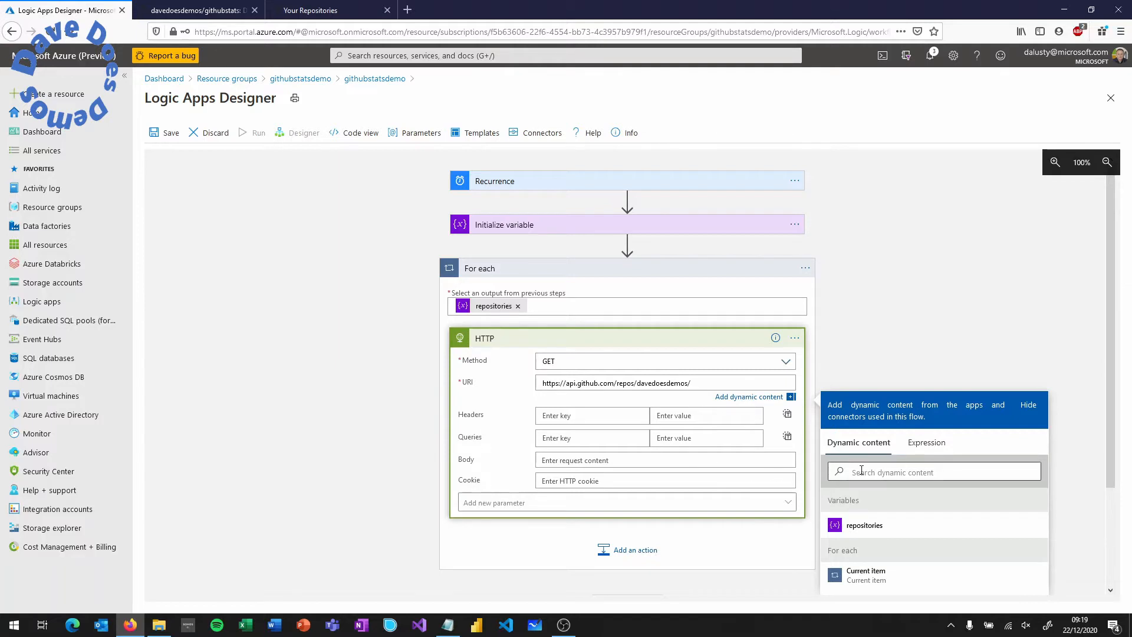
pyautogui.scroll(-1, 867, 472)
pyautogui.click(866, 508)
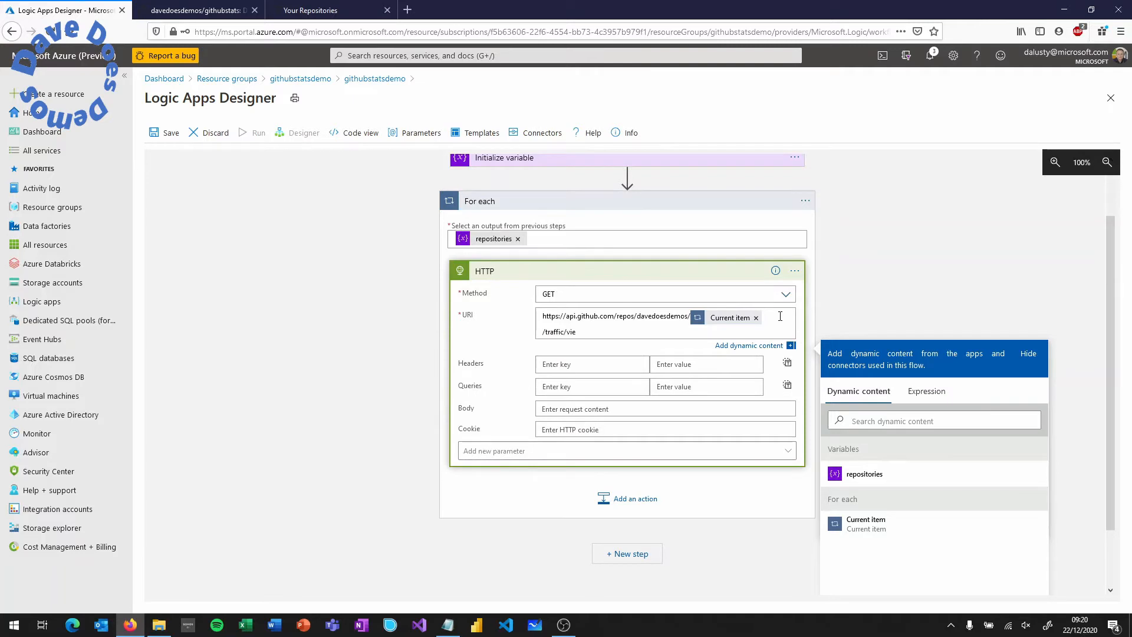
pyautogui.write('ws')
pyautogui.click(624, 366)
pyautogui.write('Authorization')
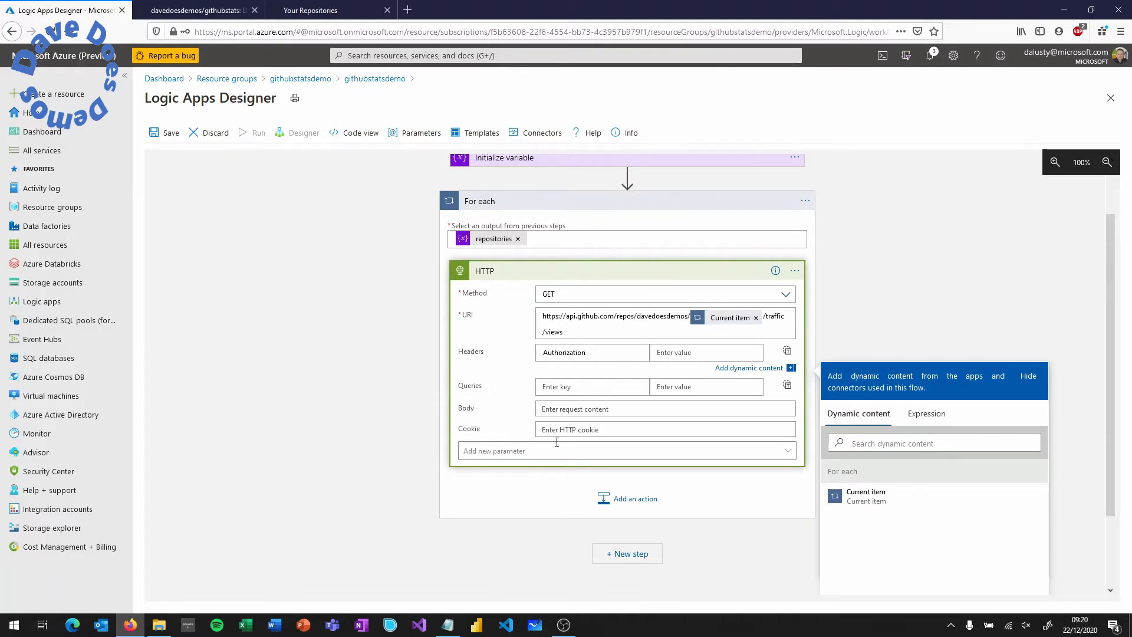
pyautogui.click(447, 624)
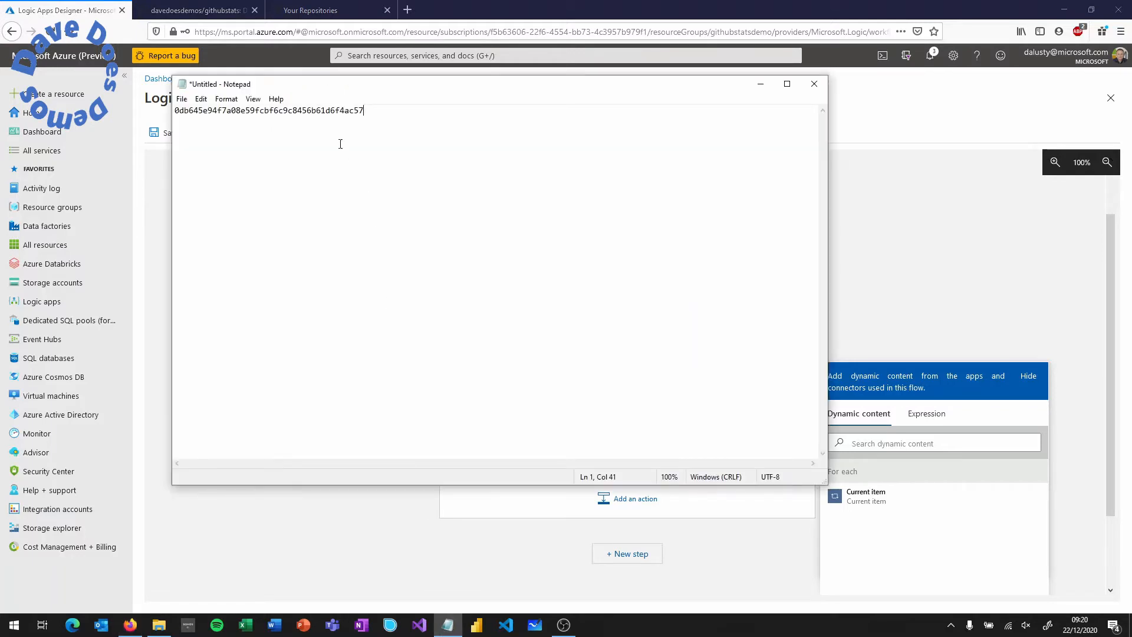
# - Set the Authorization header value to the GitHub token prefixed with 'token '
pyautogui.doubleClick(312, 108)
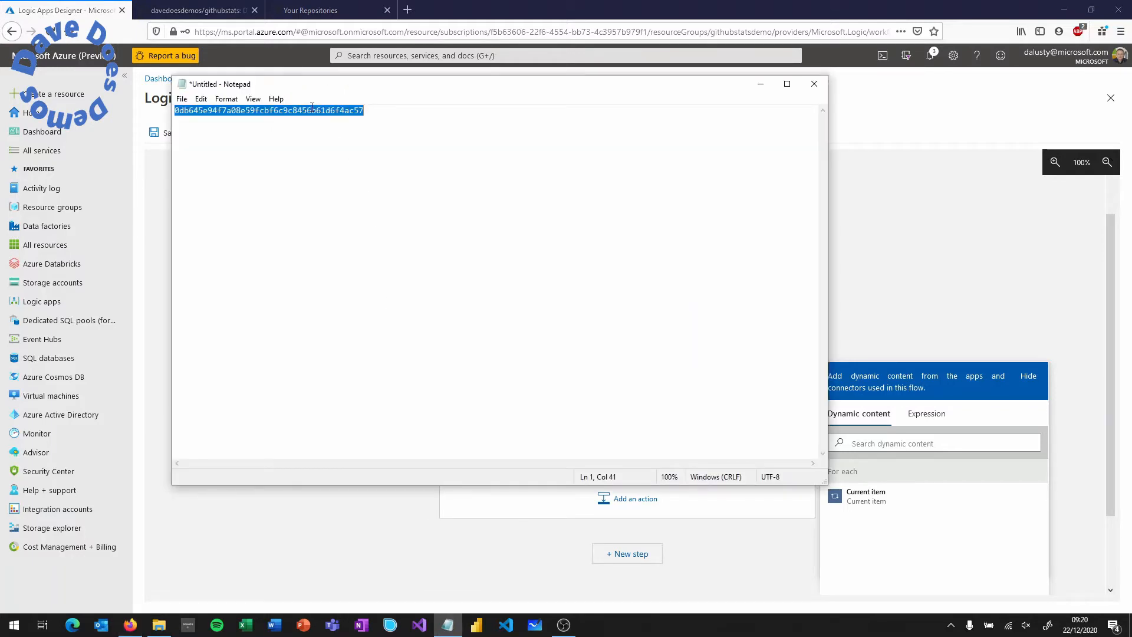
pyautogui.click(404, 531)
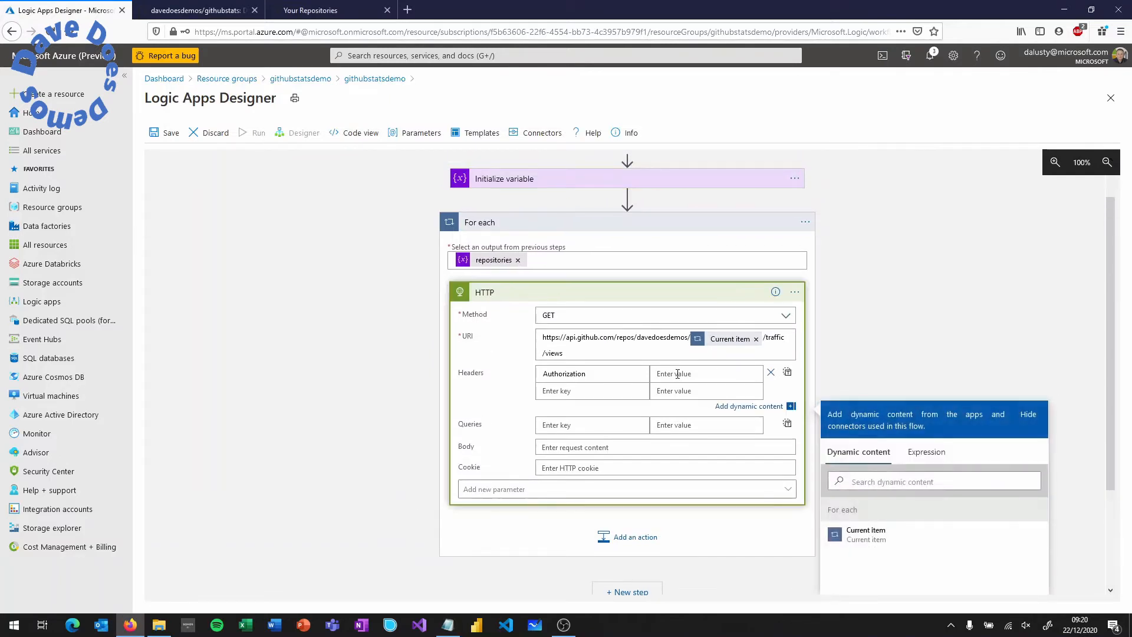
pyautogui.hotkey('ctrl', 'v')
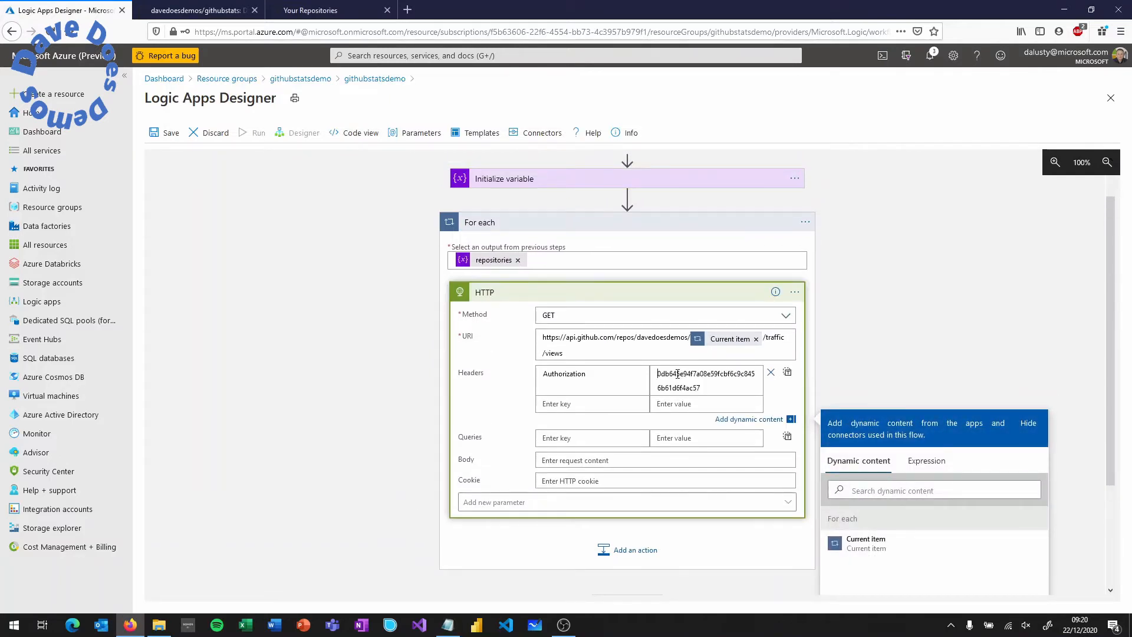
pyautogui.write('token')
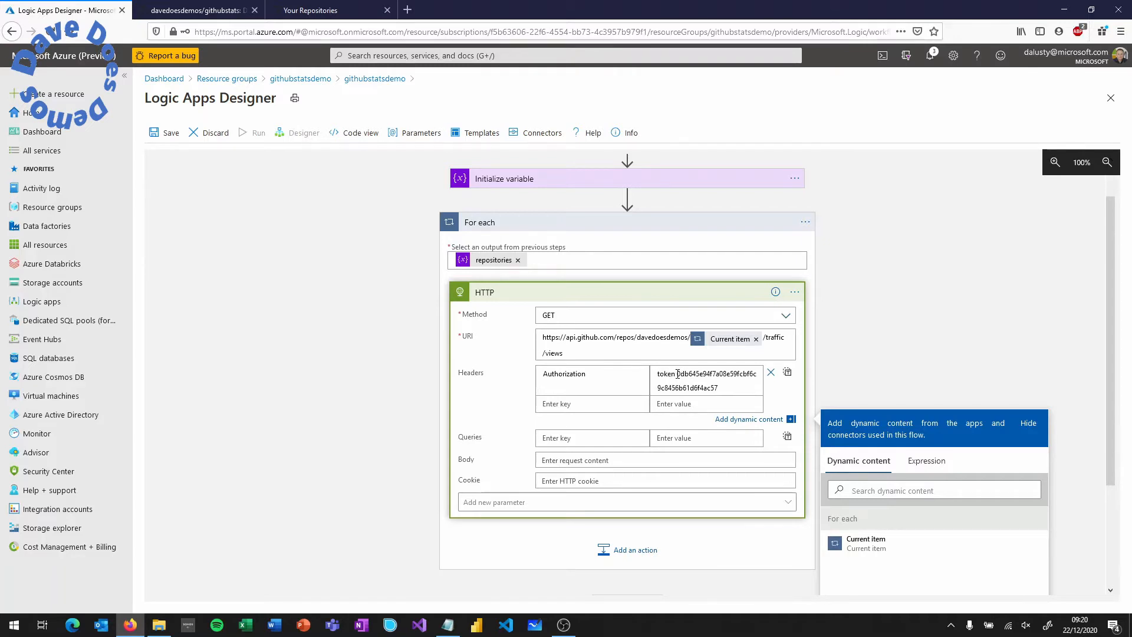
pyautogui.moveTo(677, 374); pyautogui.dragTo(656, 376)
pyautogui.rightClick(657, 376)
# - Add a query parameter with key 'per' and value 'day'
pyautogui.click(567, 436)
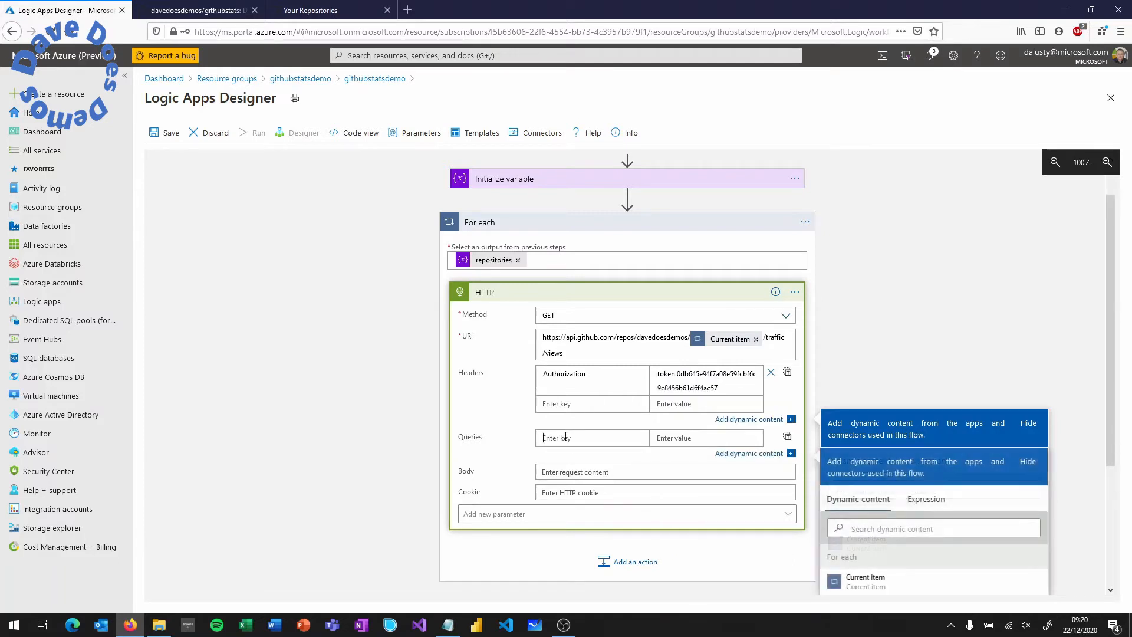
pyautogui.write('per')
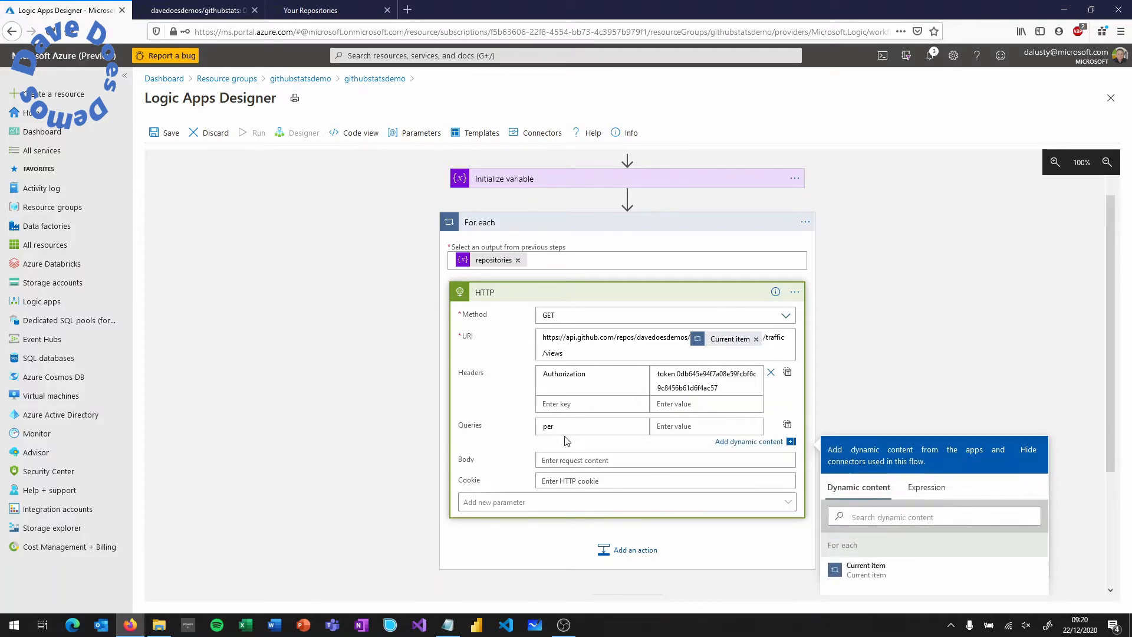
pyautogui.press('Tab')
pyautogui.write('d')
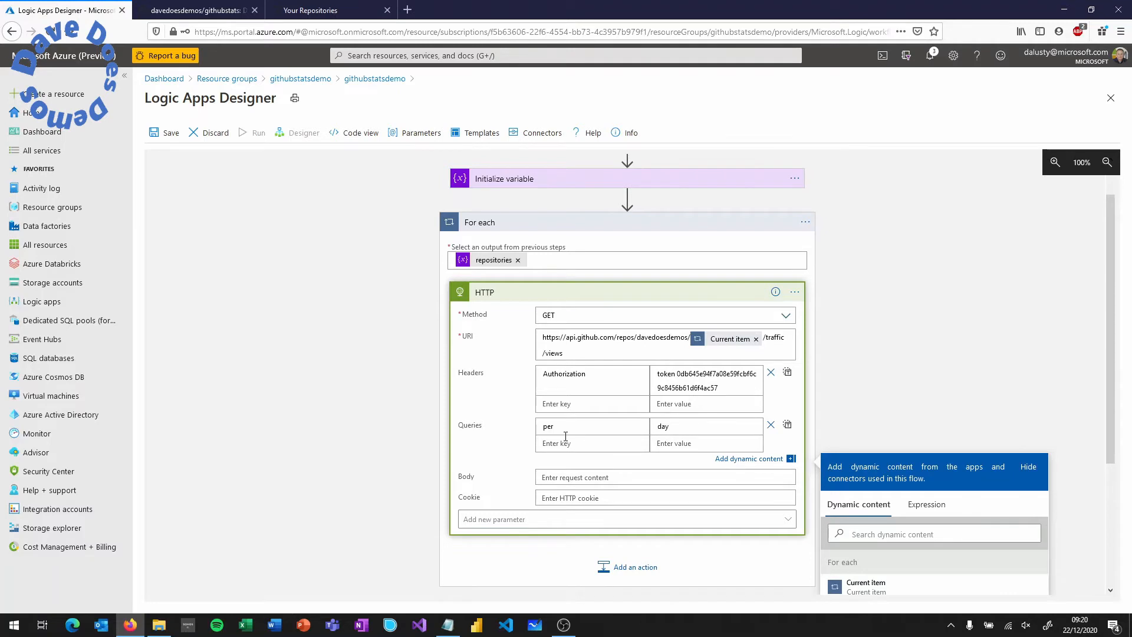
pyautogui.scroll(-2, 566, 436)
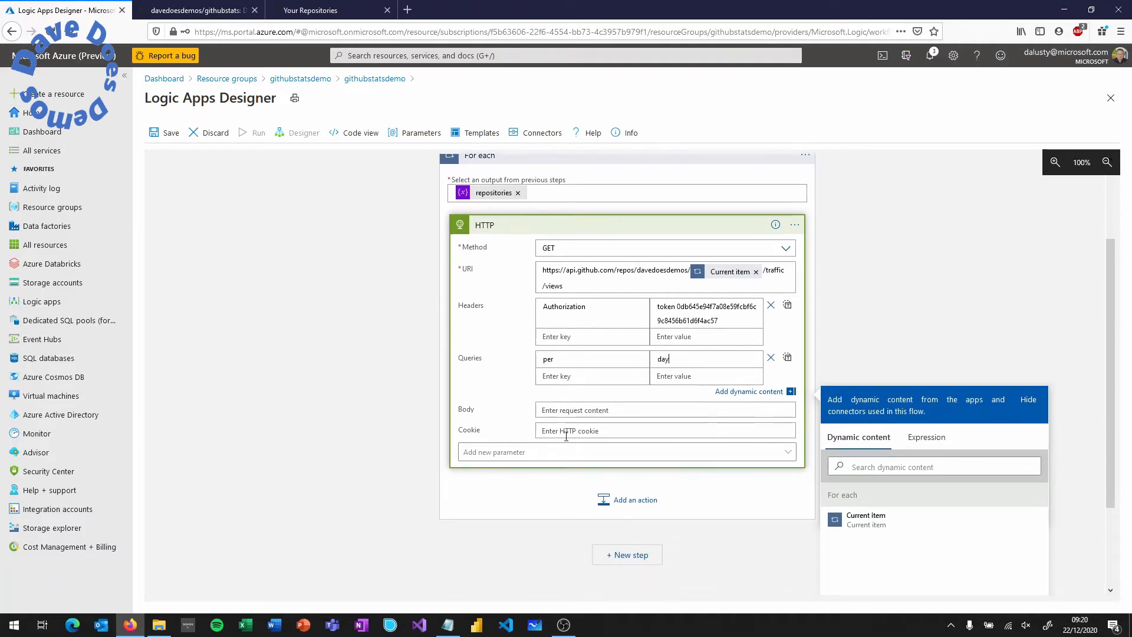
pyautogui.click(629, 500)
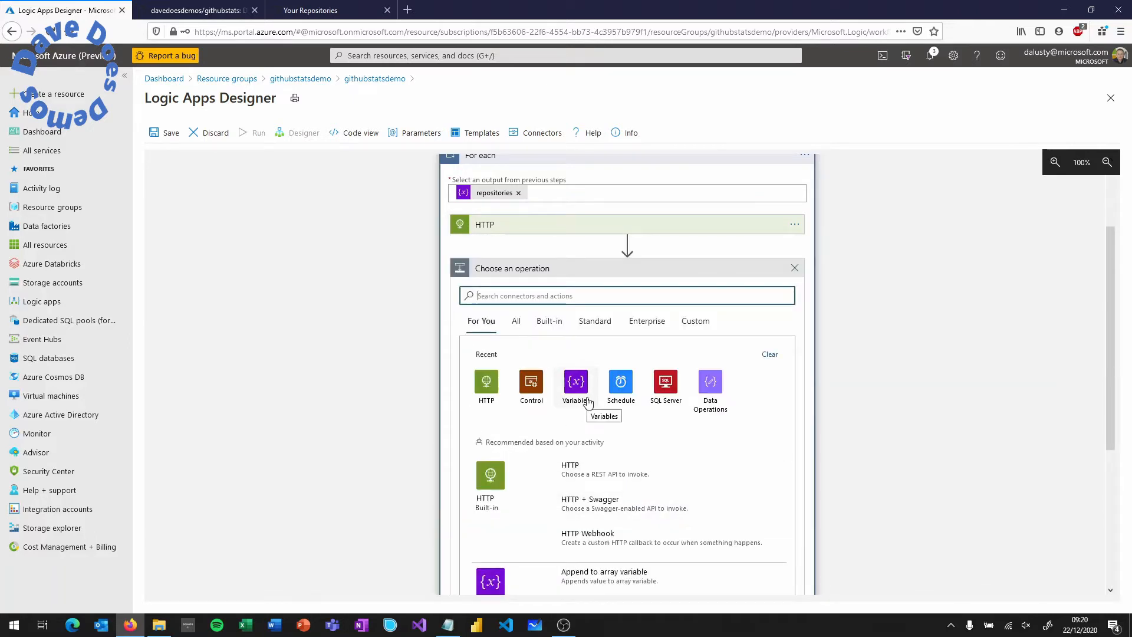
# - Add a Data Operations > Parse JSON action with the HTTP Body as its Content
pyautogui.click(710, 383)
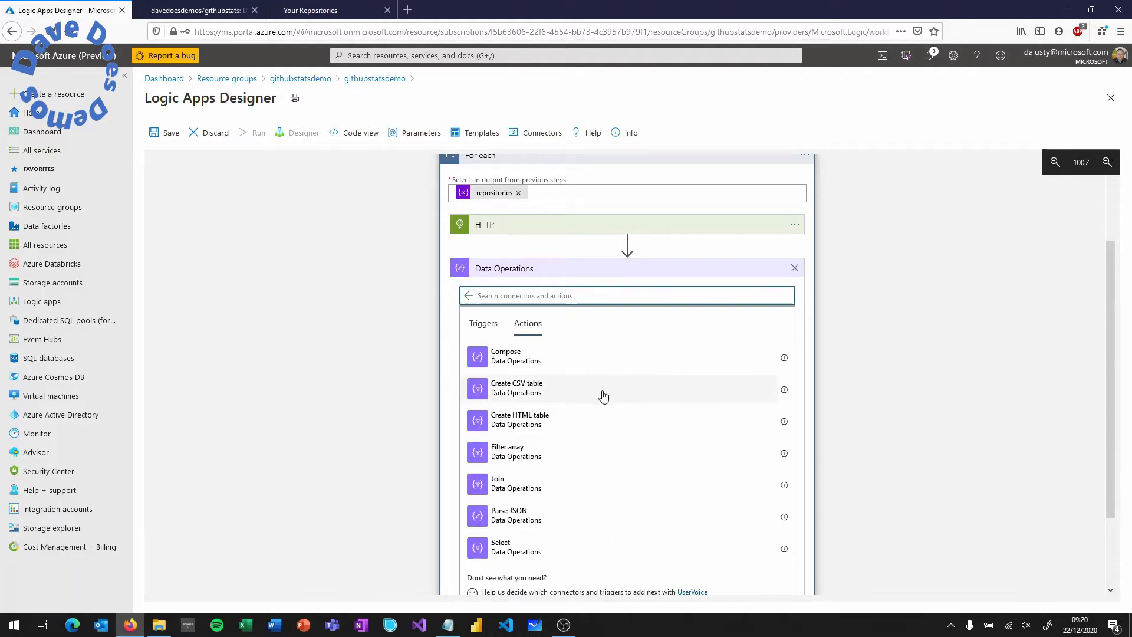
pyautogui.click(510, 517)
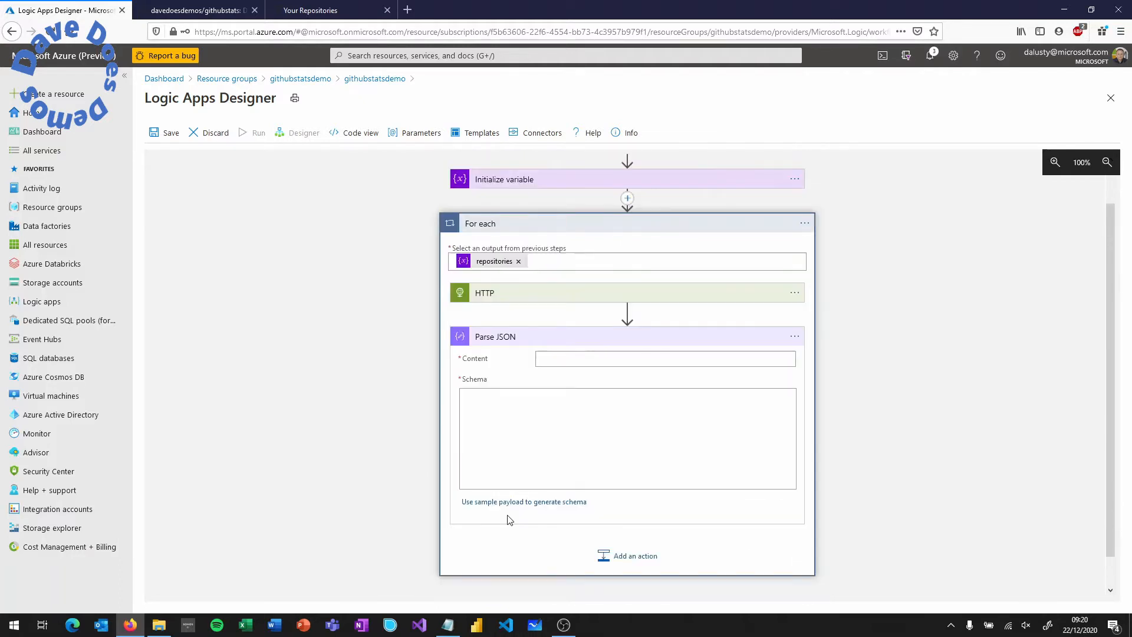
pyautogui.click(586, 362)
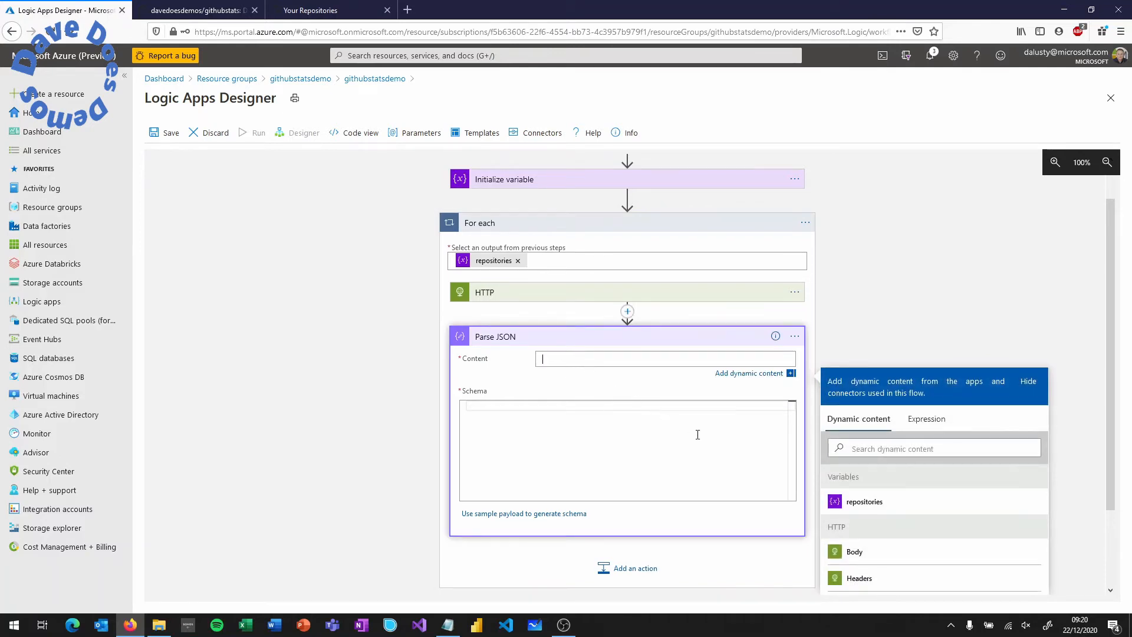
pyautogui.click(854, 552)
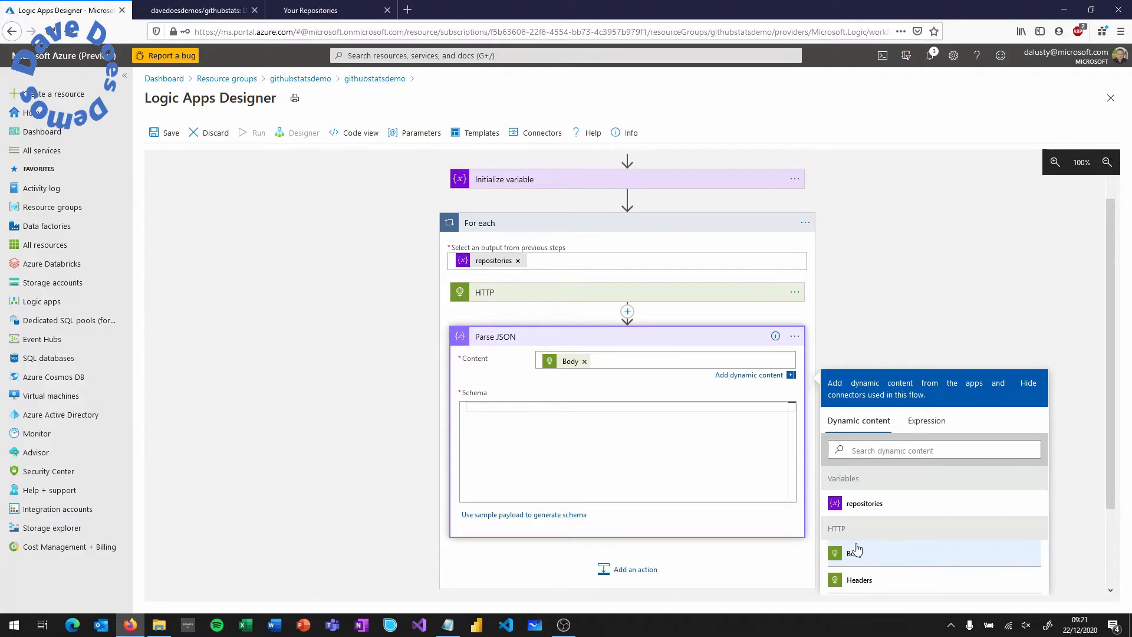
pyautogui.click(222, 13)
# - Paste the README's sample JSON schema into the Parse JSON Schema box
pyautogui.scroll(-5, 387, 260)
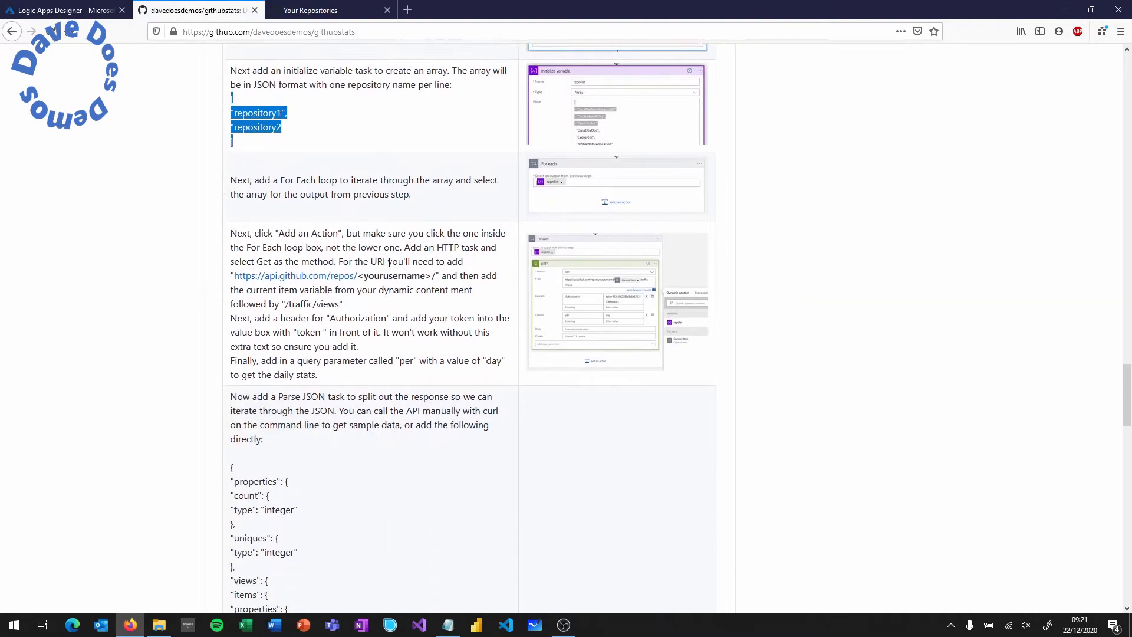
pyautogui.scroll(-3, 261, 248)
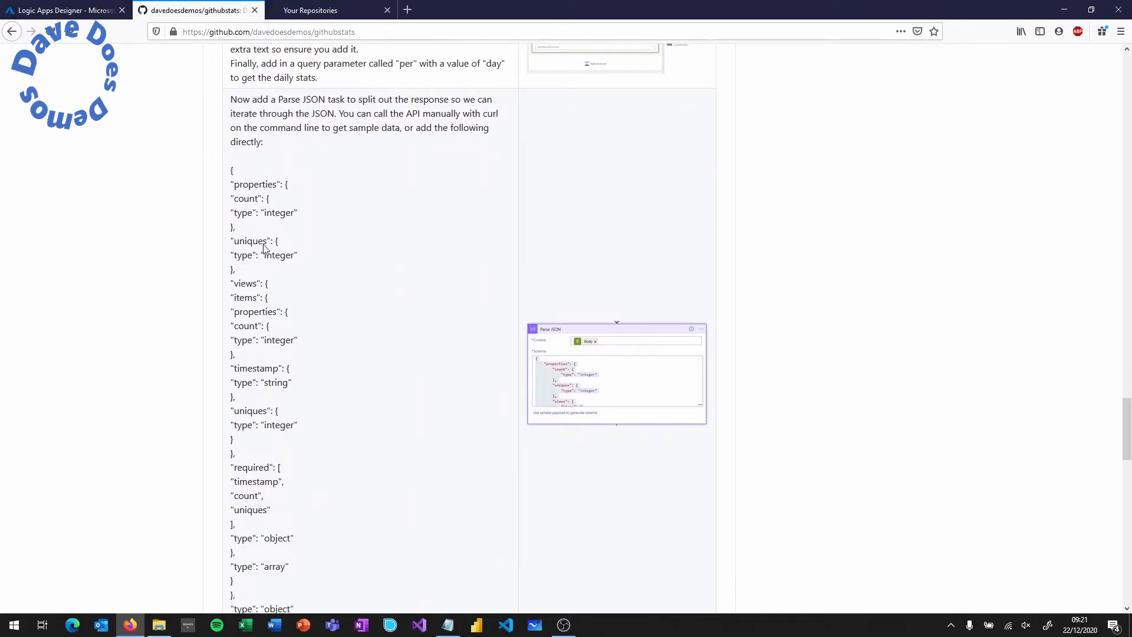
pyautogui.moveTo(243, 522); pyautogui.dragTo(230, 76)
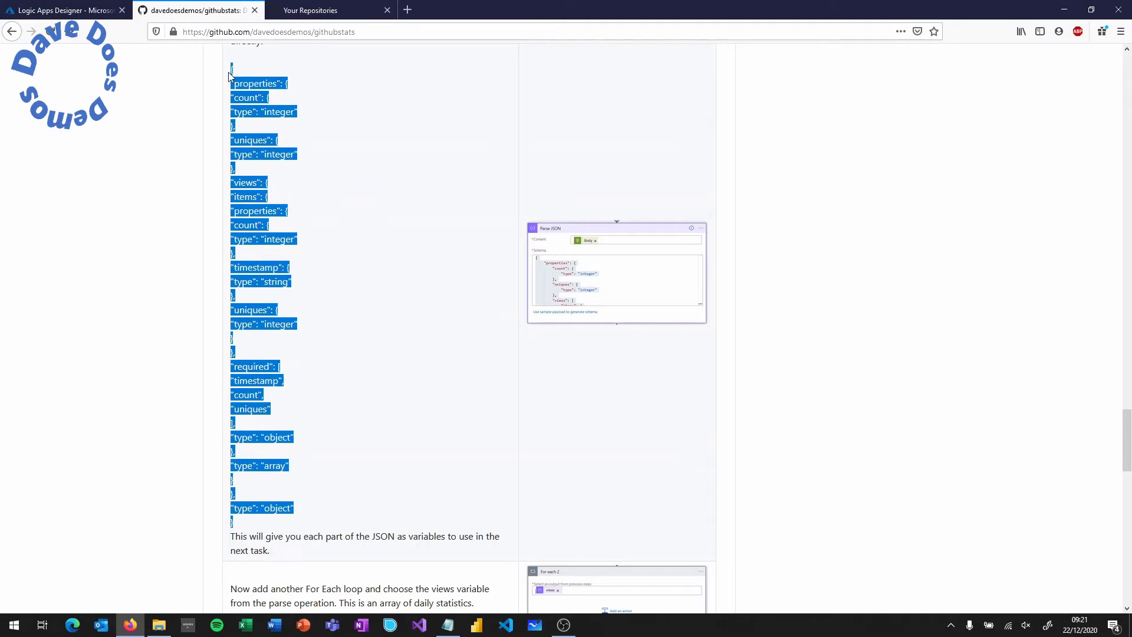
pyautogui.click(94, 11)
pyautogui.hotkey('ctrl', 'v')
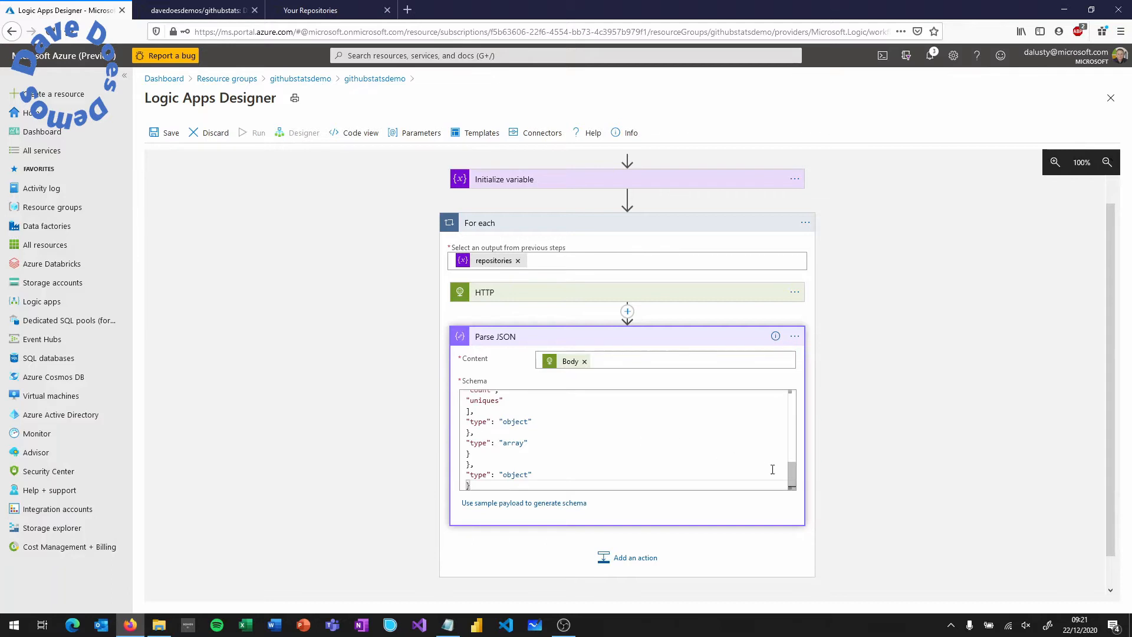
# - Nest a For each 2 loop after Parse JSON that iterates over the views output
pyautogui.moveTo(792, 475); pyautogui.dragTo(795, 401)
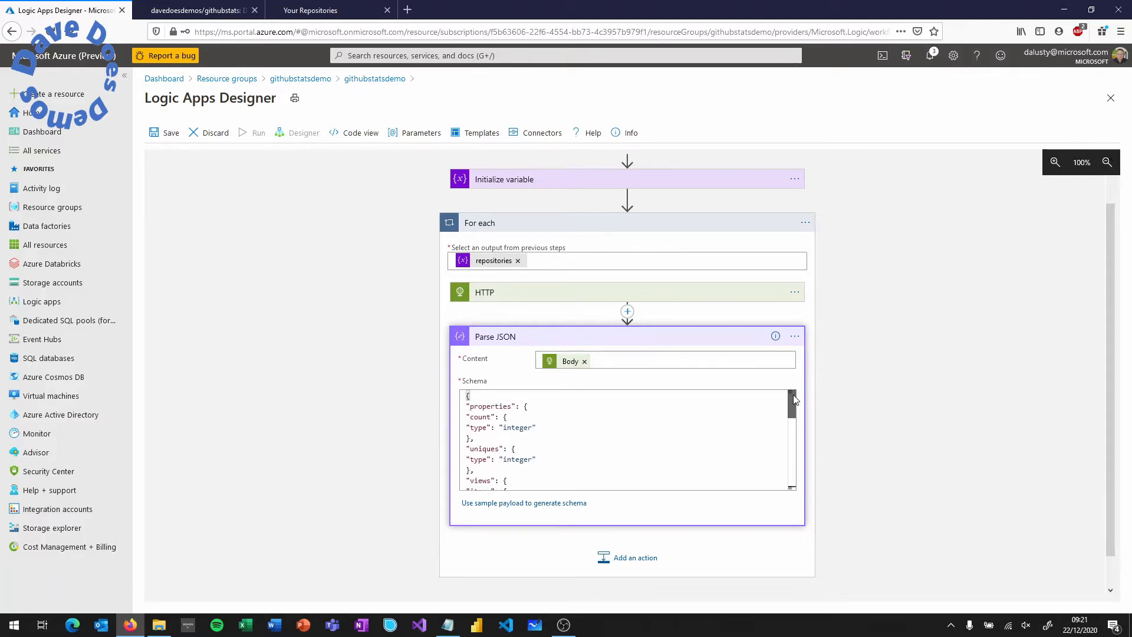
pyautogui.click(645, 560)
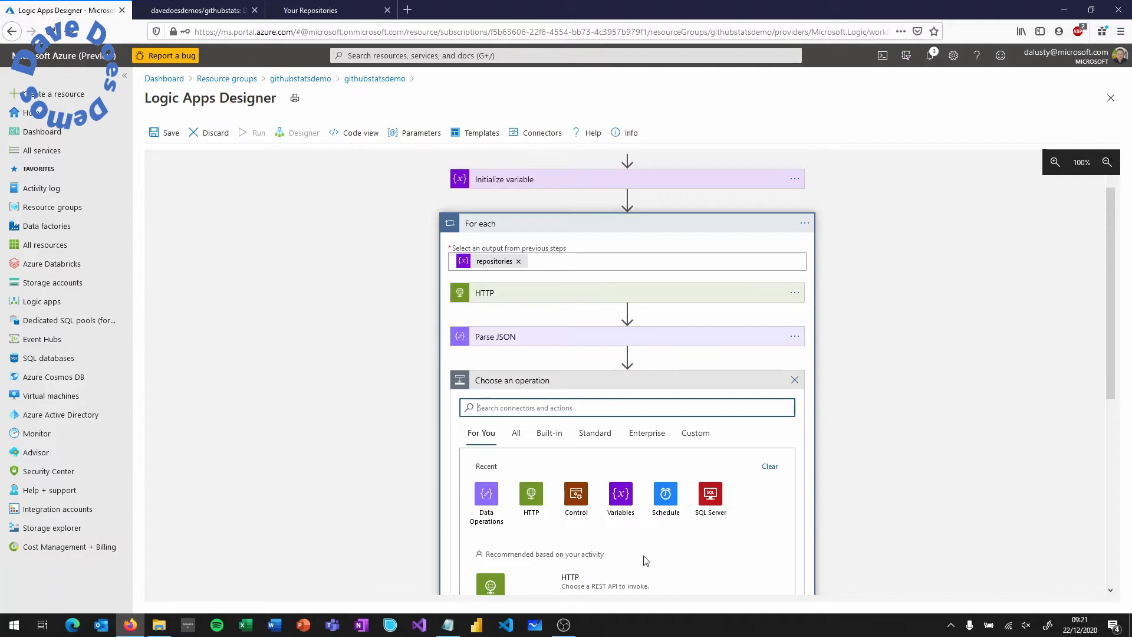
pyautogui.scroll(-3, 646, 561)
pyautogui.click(576, 298)
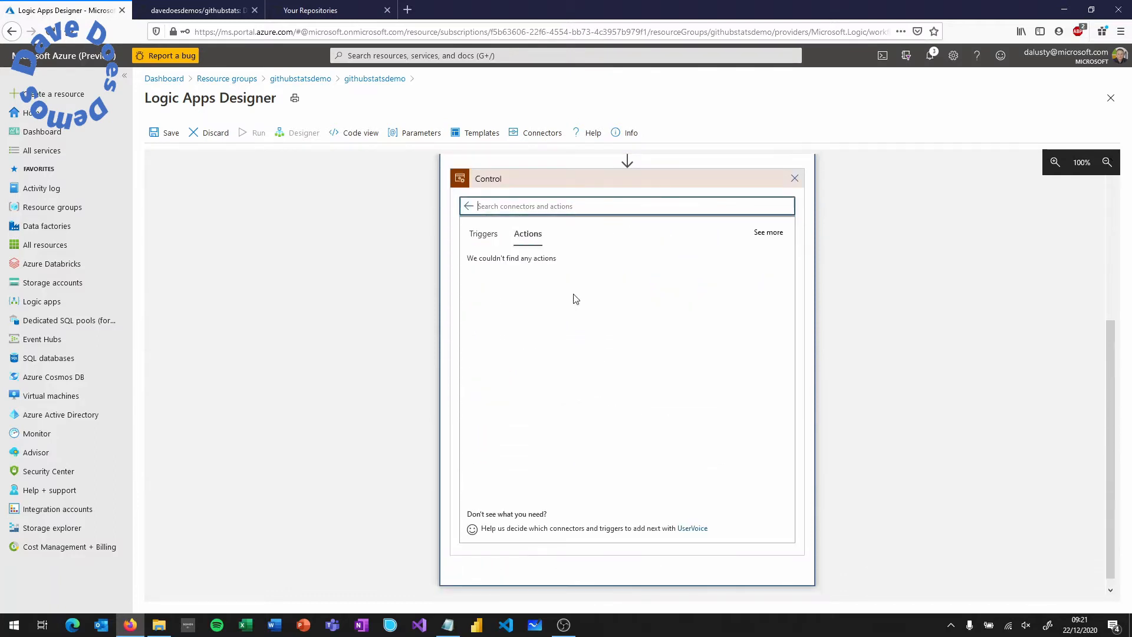
pyautogui.click(509, 304)
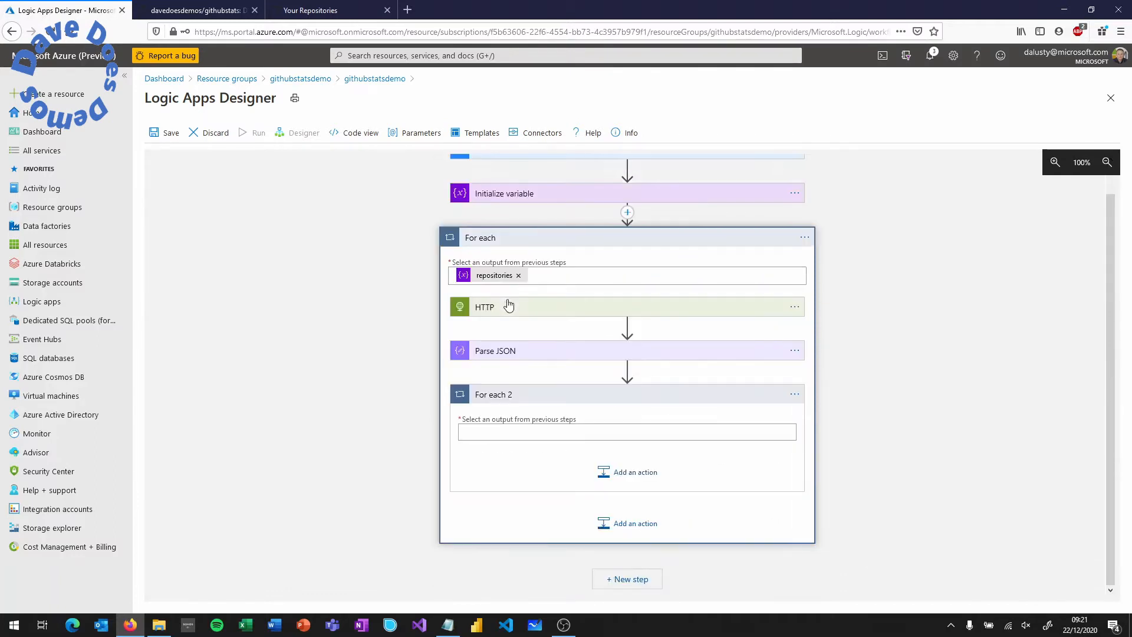
pyautogui.click(570, 432)
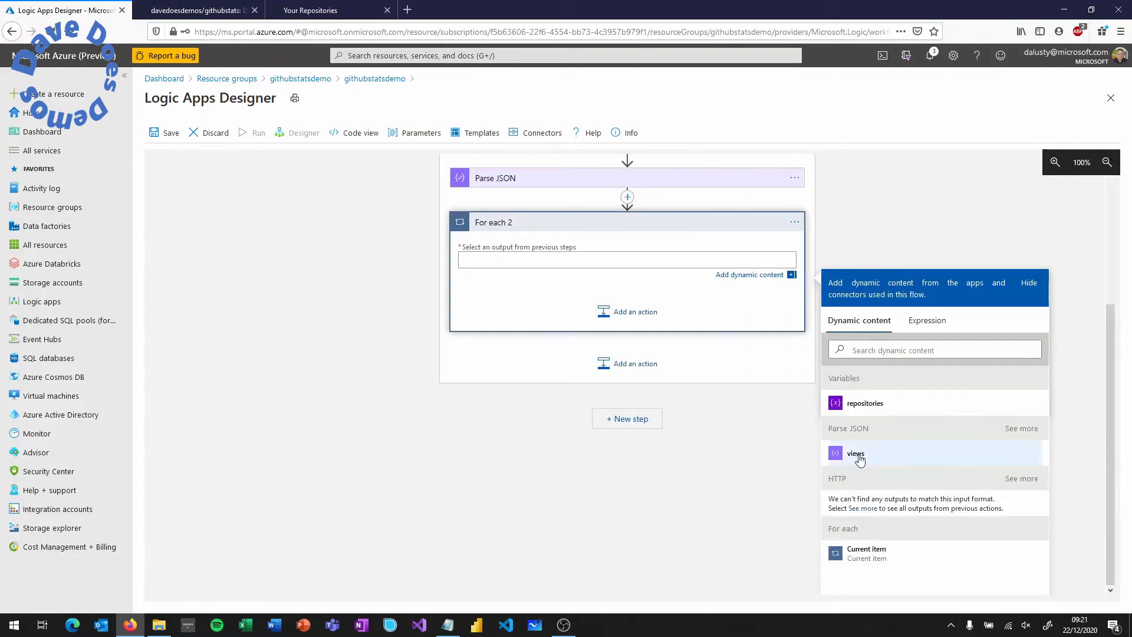
pyautogui.click(856, 454)
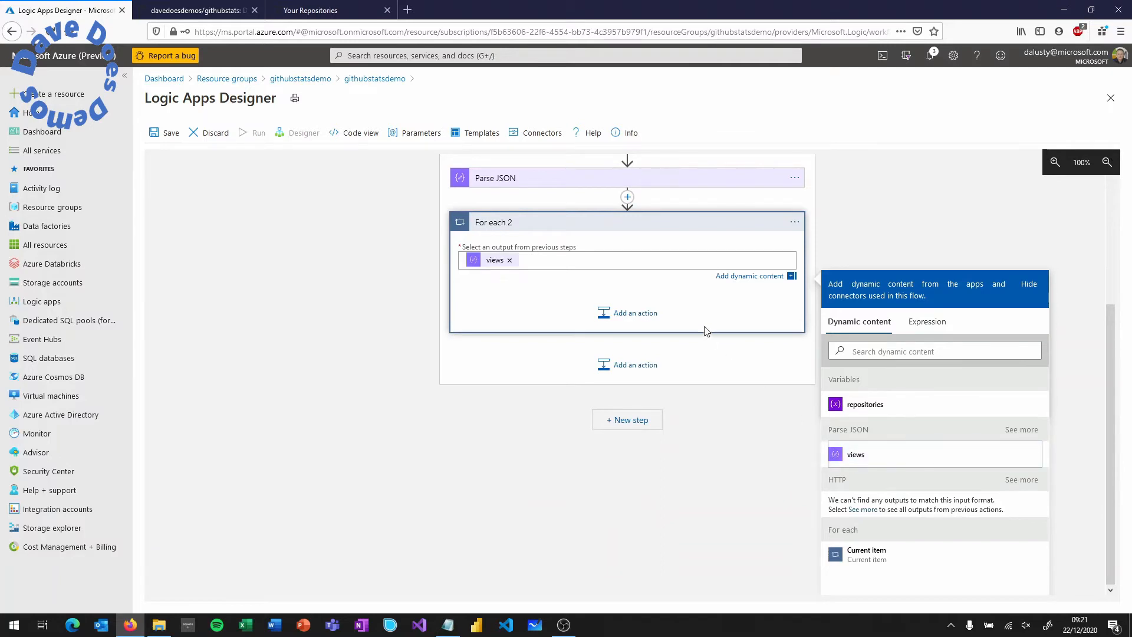
pyautogui.click(683, 303)
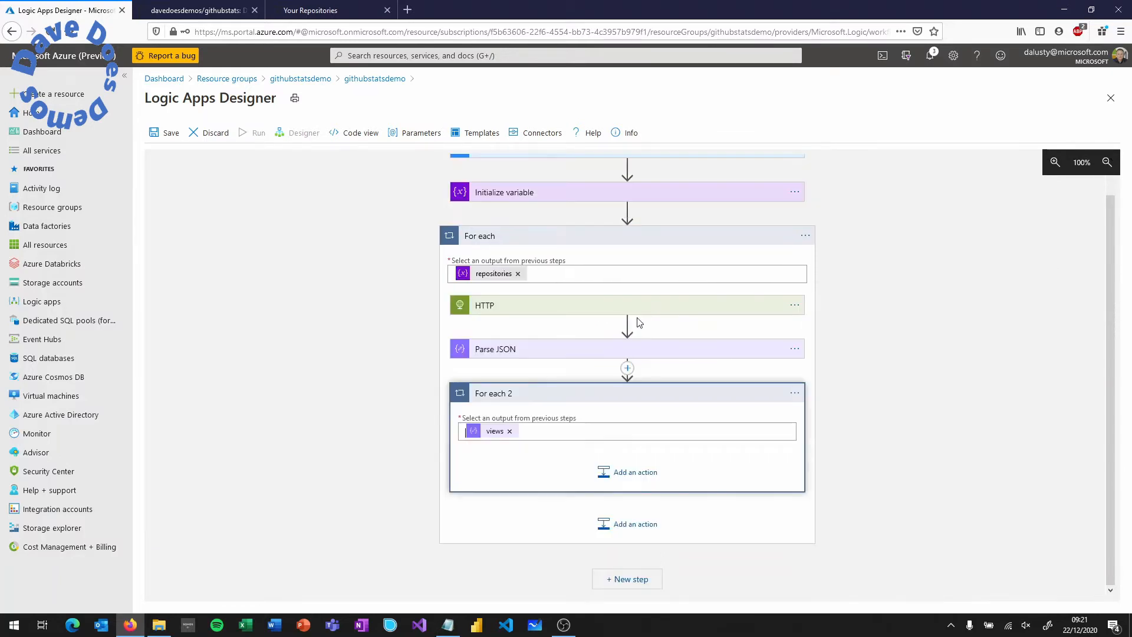
pyautogui.click(627, 479)
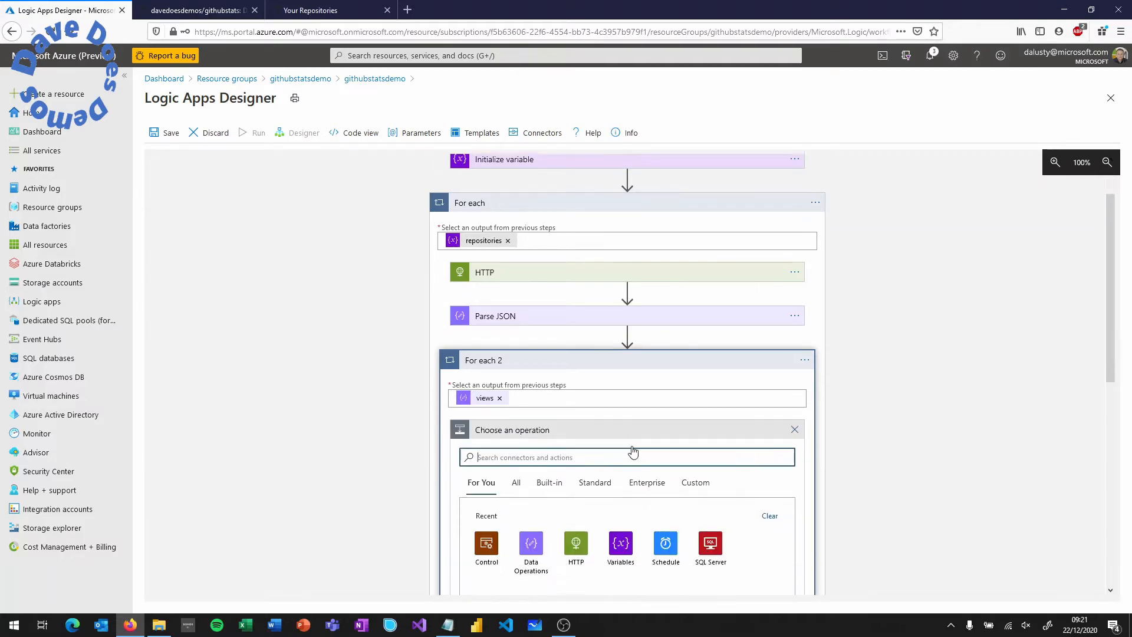
# - Add Parse JSON 2 inside For each 2 with the loop's Current item as Content
pyautogui.scroll(-5, 563, 454)
pyautogui.click(527, 244)
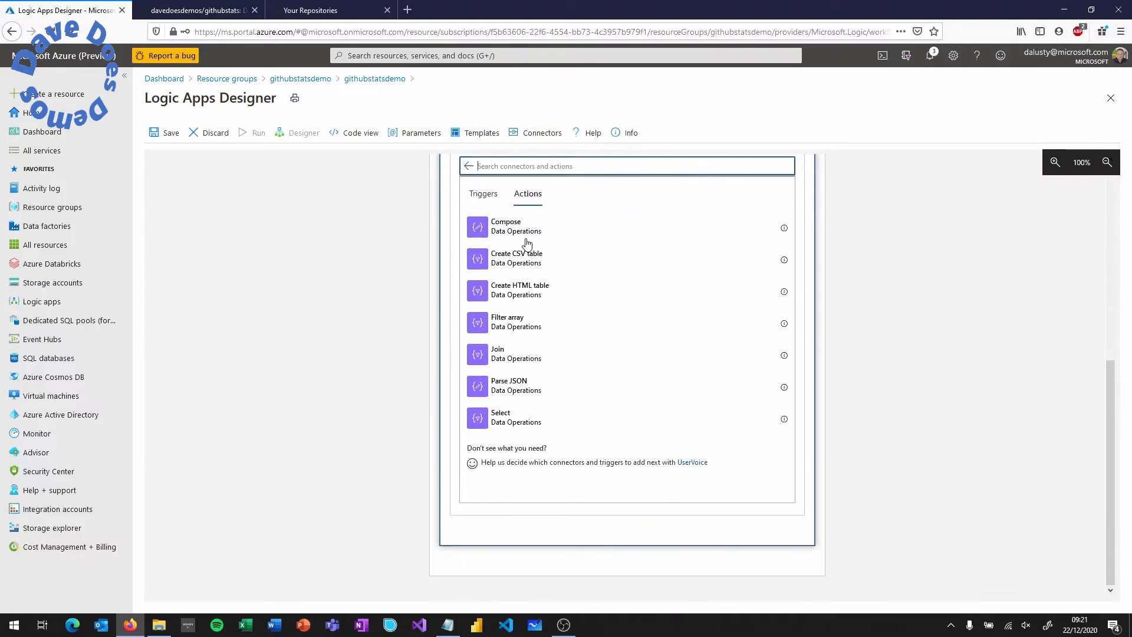
pyautogui.click(508, 385)
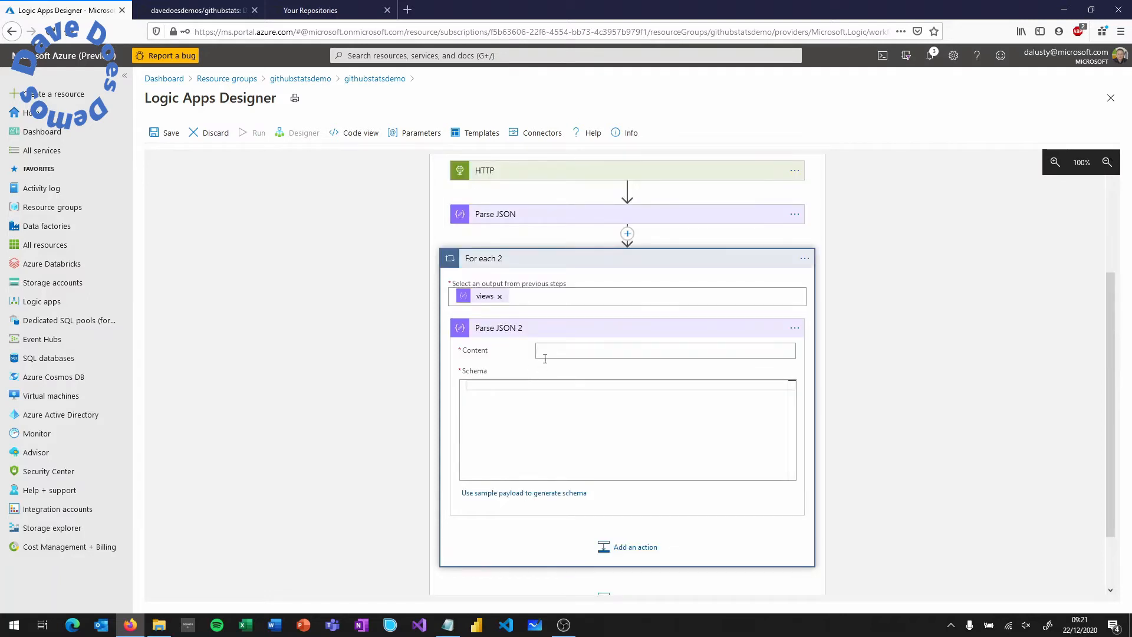
pyautogui.click(557, 352)
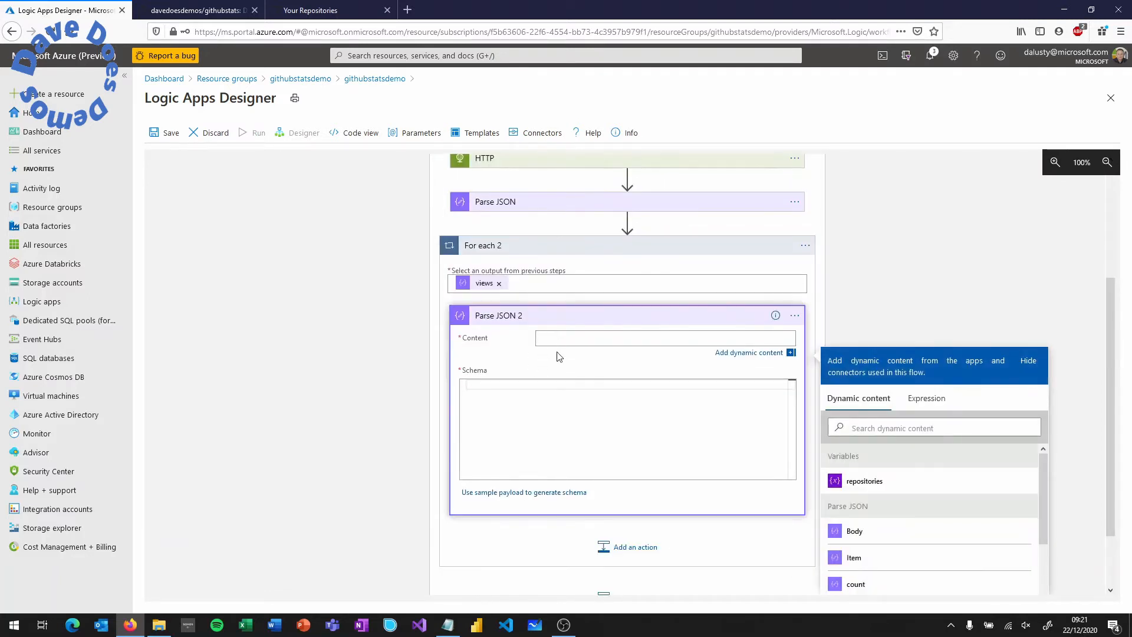
pyautogui.scroll(-2, 575, 355)
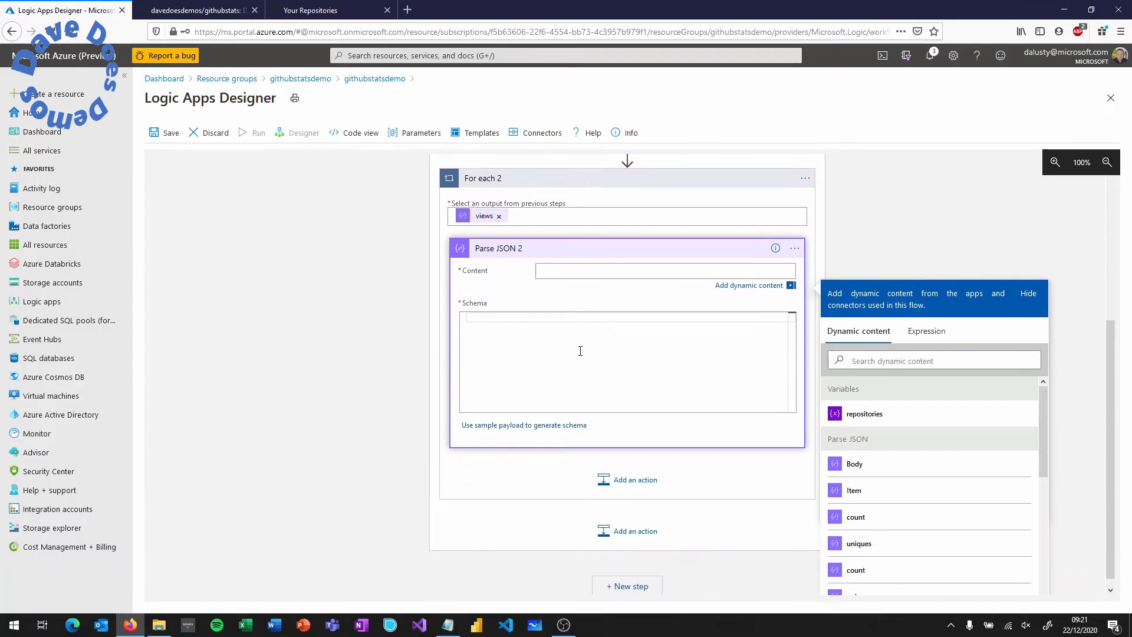
pyautogui.scroll(-1, 581, 351)
pyautogui.moveTo(1041, 401); pyautogui.dragTo(1035, 533)
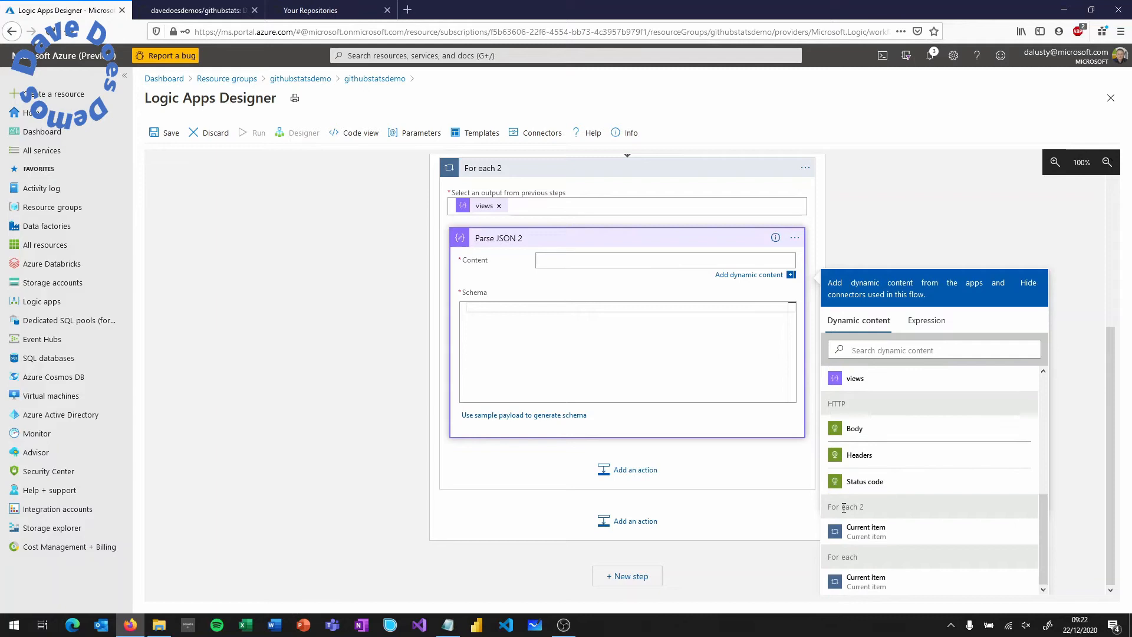
pyautogui.moveTo(840, 509); pyautogui.dragTo(870, 513)
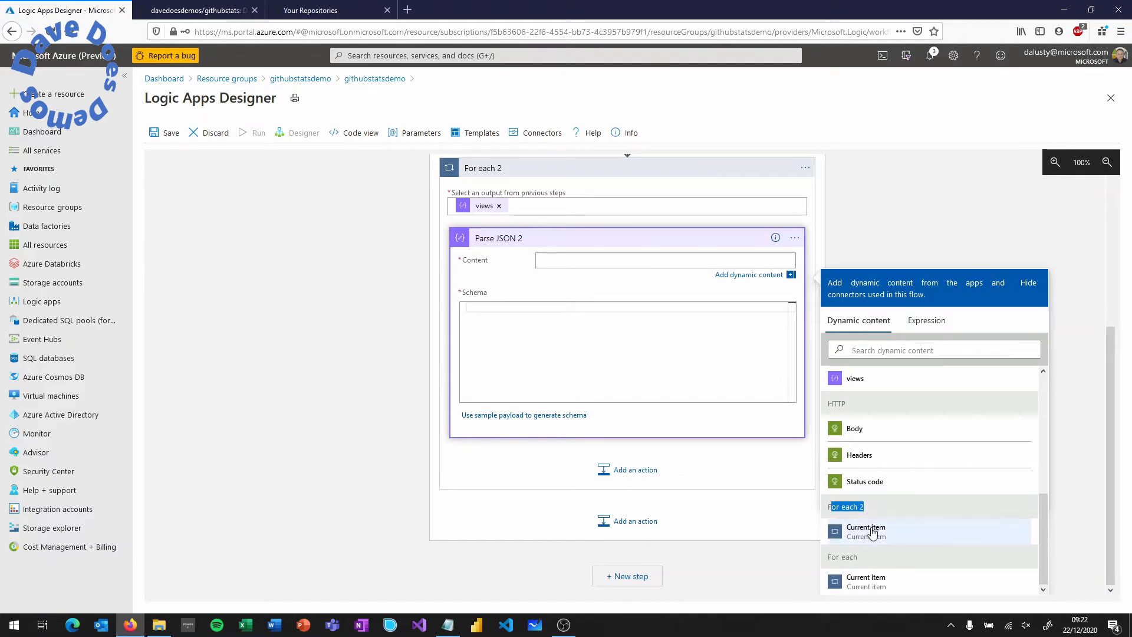
pyautogui.click(871, 532)
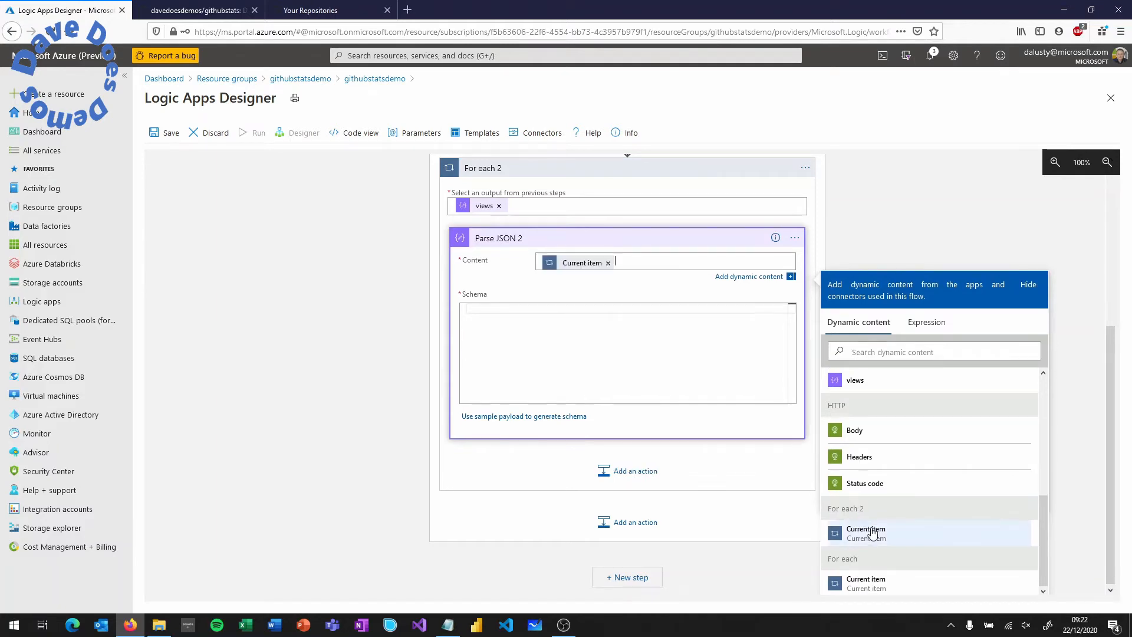
pyautogui.click(195, 10)
pyautogui.click(347, 261)
# - Copy the array-item schema block from the README's Parse JSON 2 section
pyautogui.scroll(-7, 348, 262)
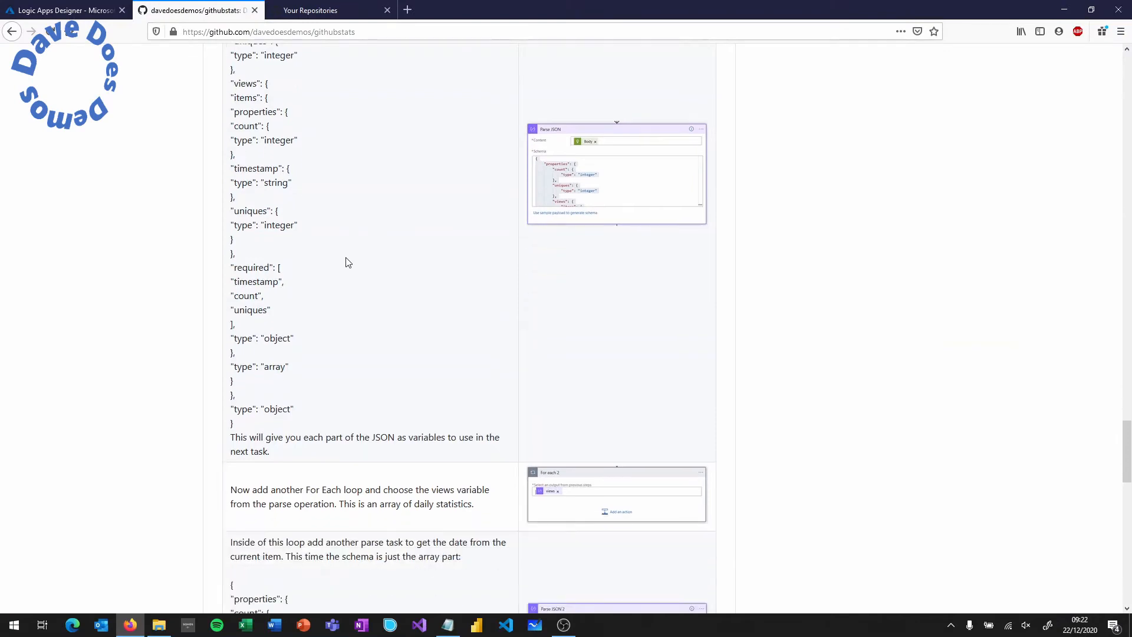
pyautogui.moveTo(239, 450); pyautogui.dragTo(229, 274)
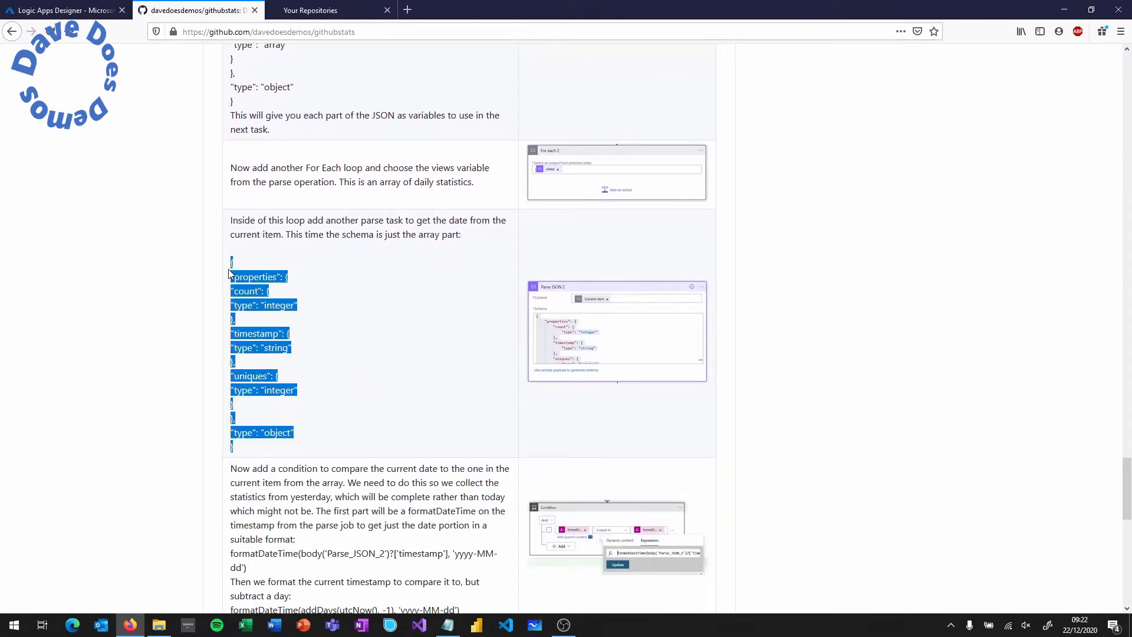
pyautogui.scroll(2, 386, 359)
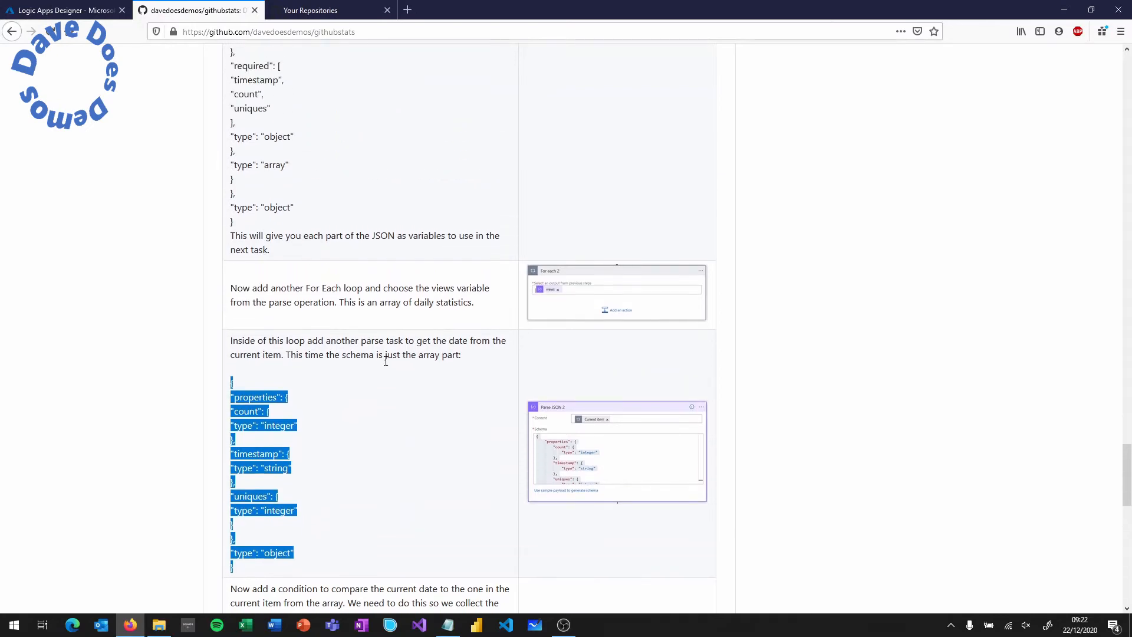
pyautogui.click(95, 13)
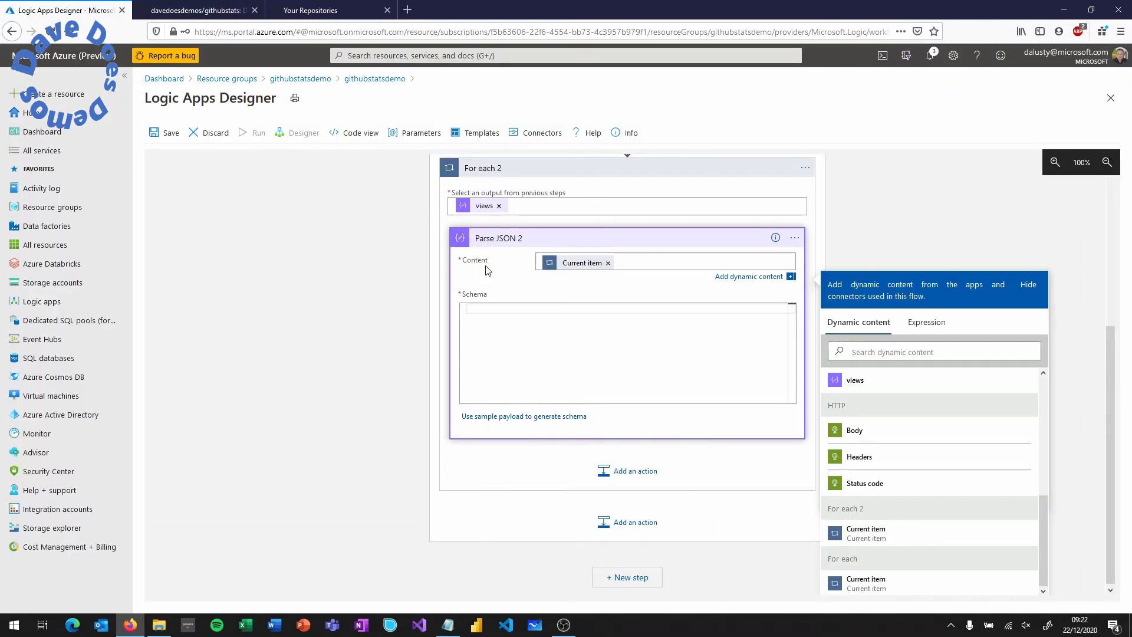
# - Paste the copied array-item schema into Parse JSON 2 and add a Control Condition step after it
pyautogui.click(538, 323)
pyautogui.hotkey('ctrl', 'v')
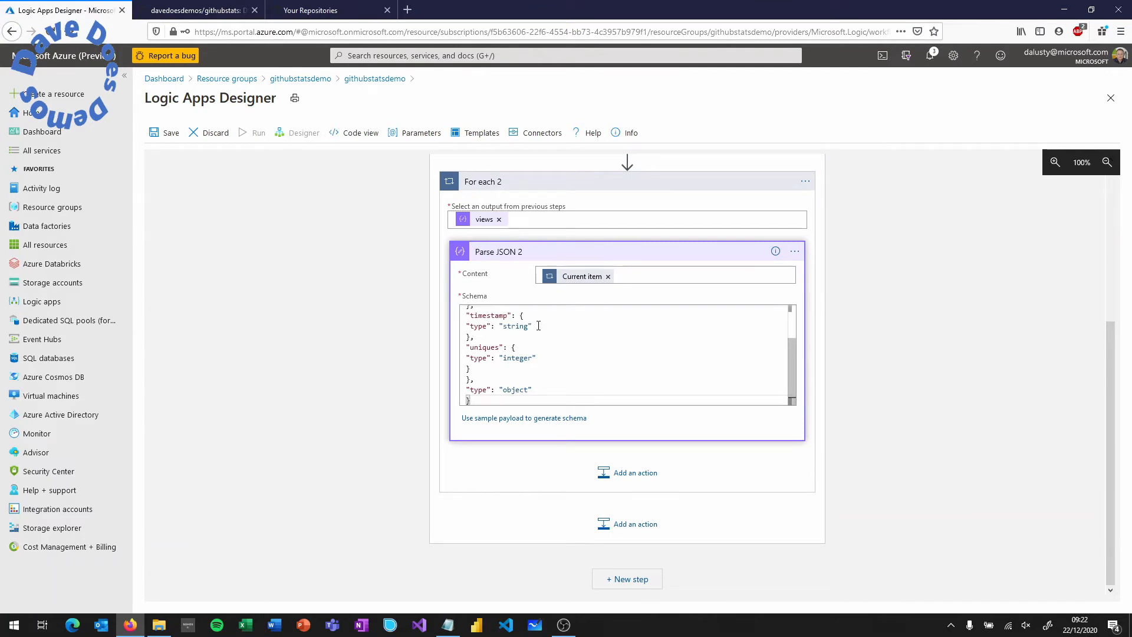
pyautogui.click(636, 473)
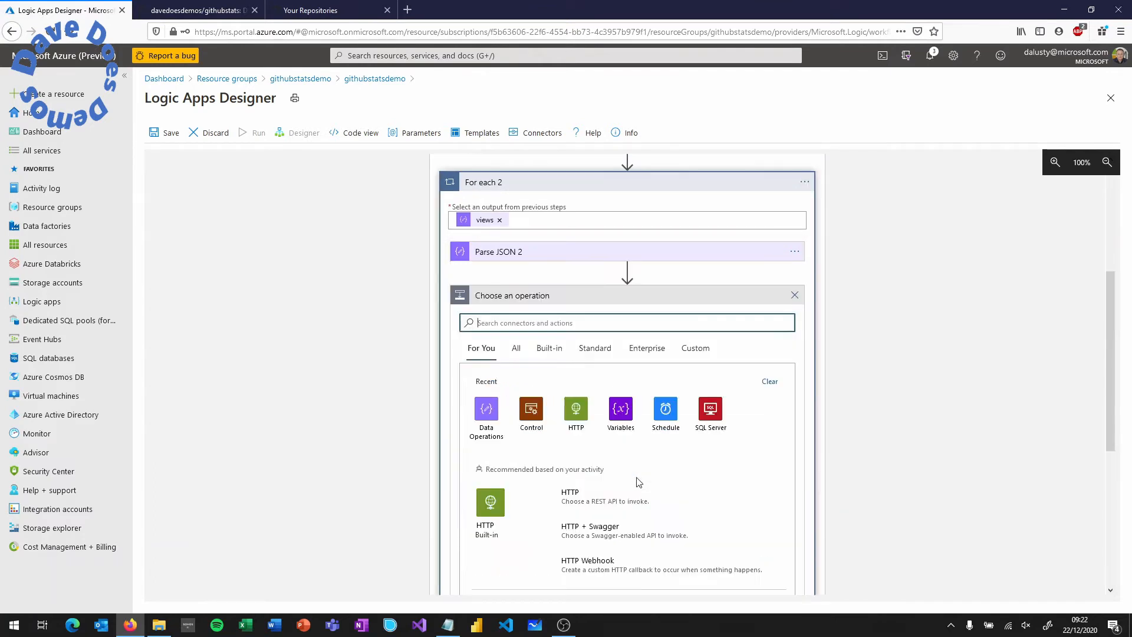
pyautogui.scroll(-3, 642, 472)
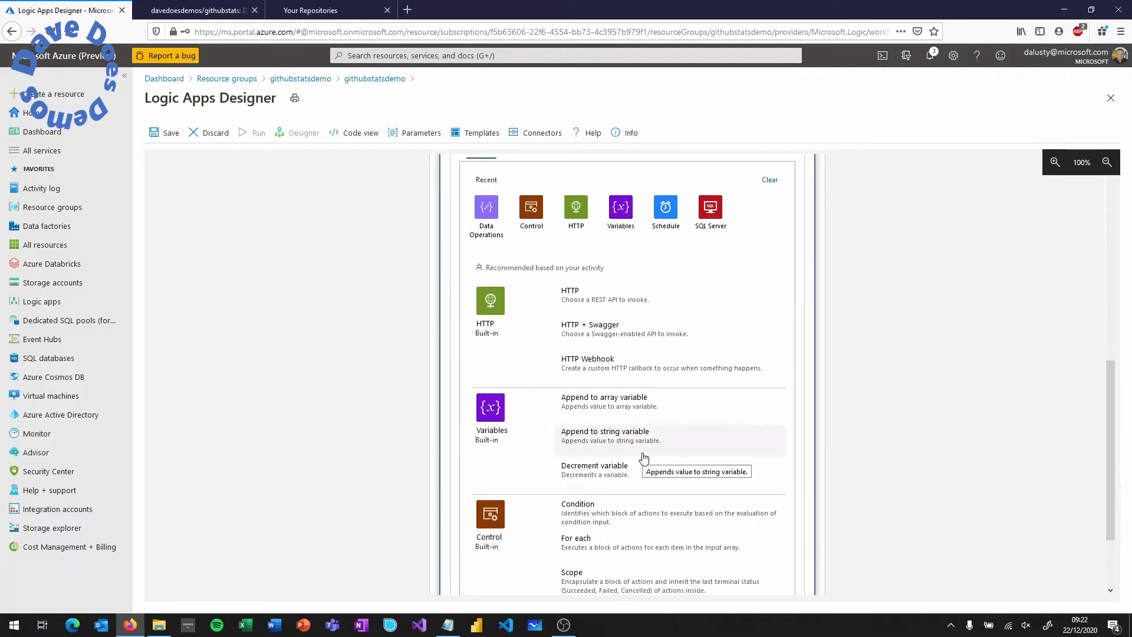
pyautogui.click(531, 211)
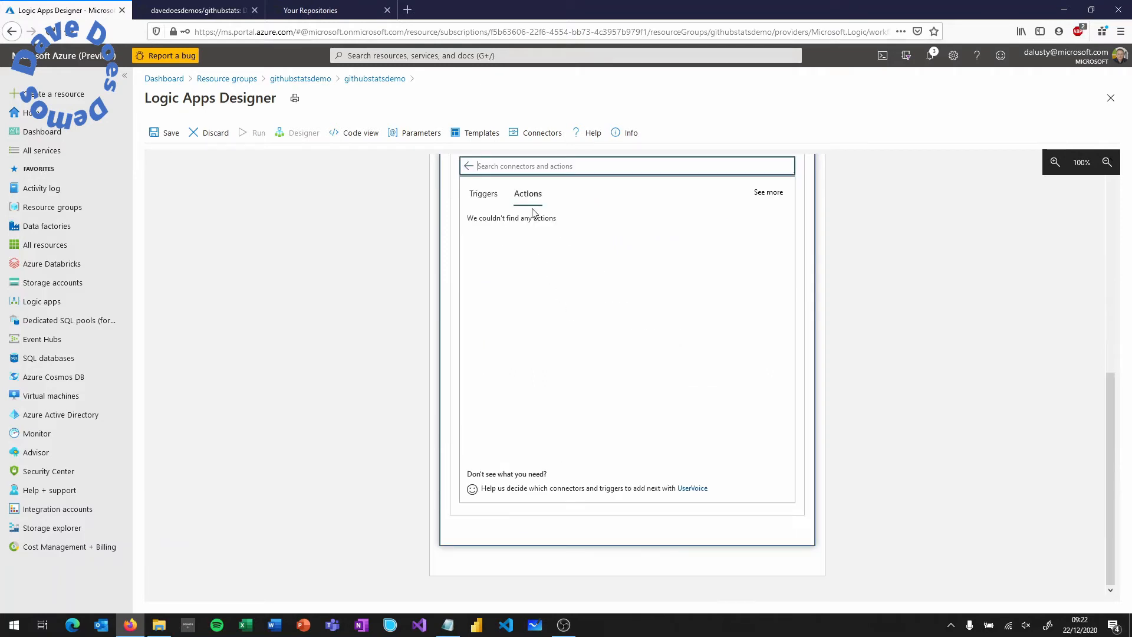
pyautogui.click(507, 226)
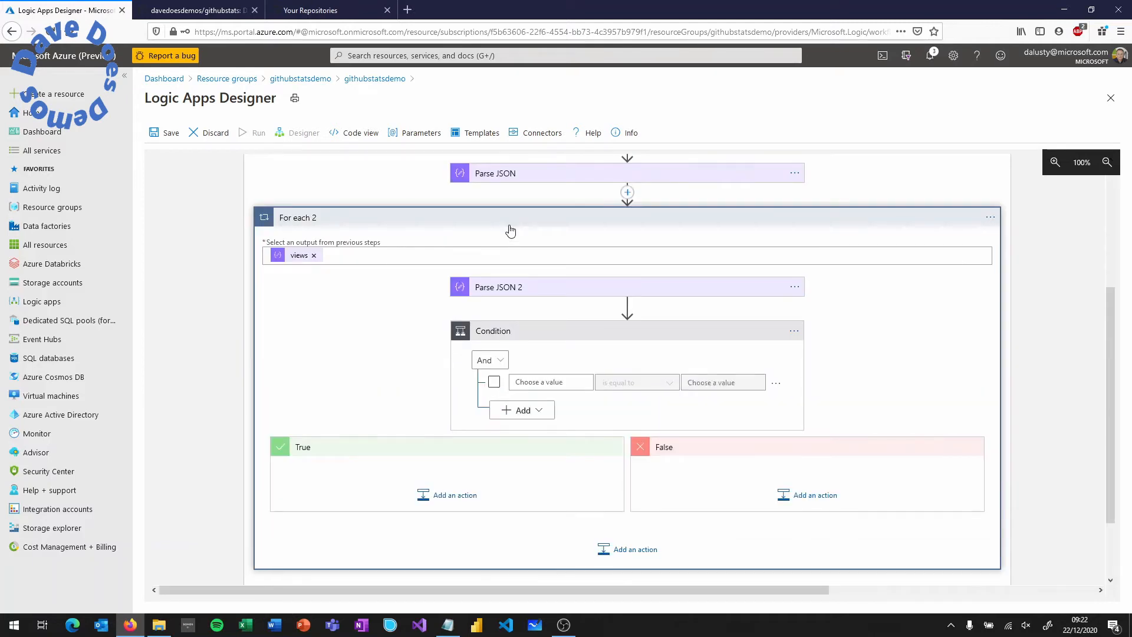
pyautogui.click(551, 382)
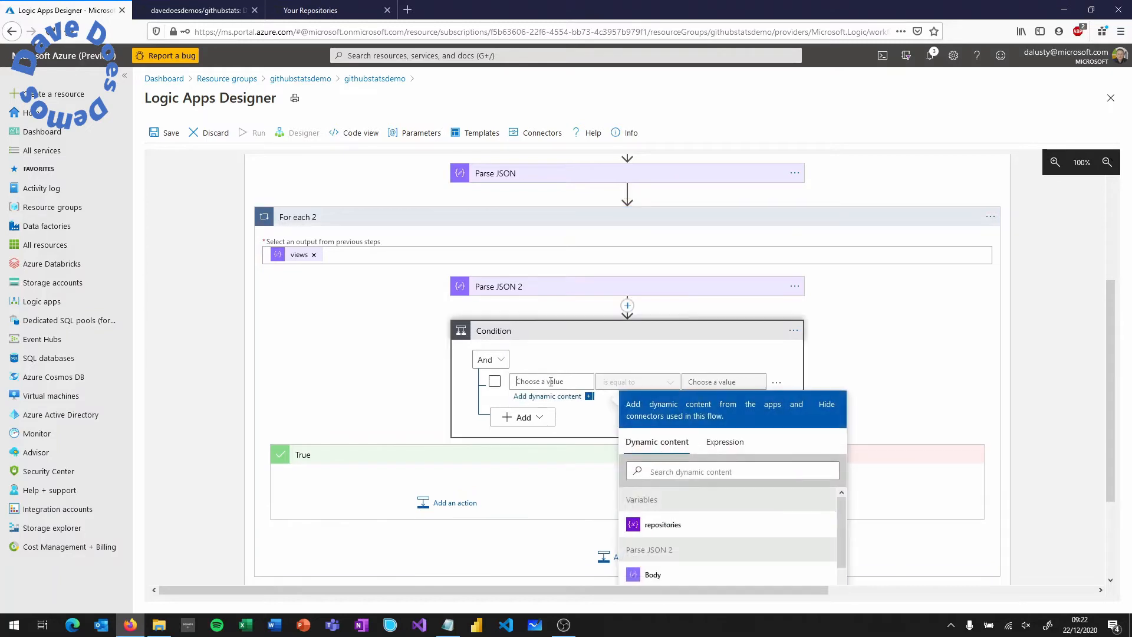
# - Start a formatDateTime expression in the condition's first value with Parse JSON 2's timestamp as argument
pyautogui.click(712, 450)
pyautogui.write('format')
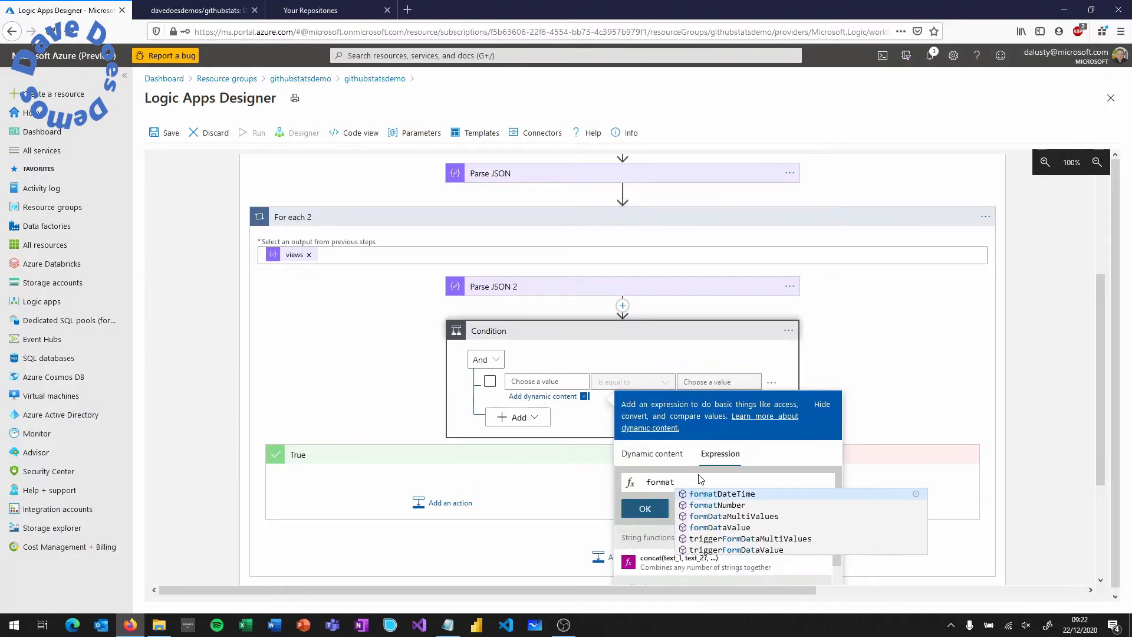
pyautogui.press('Return')
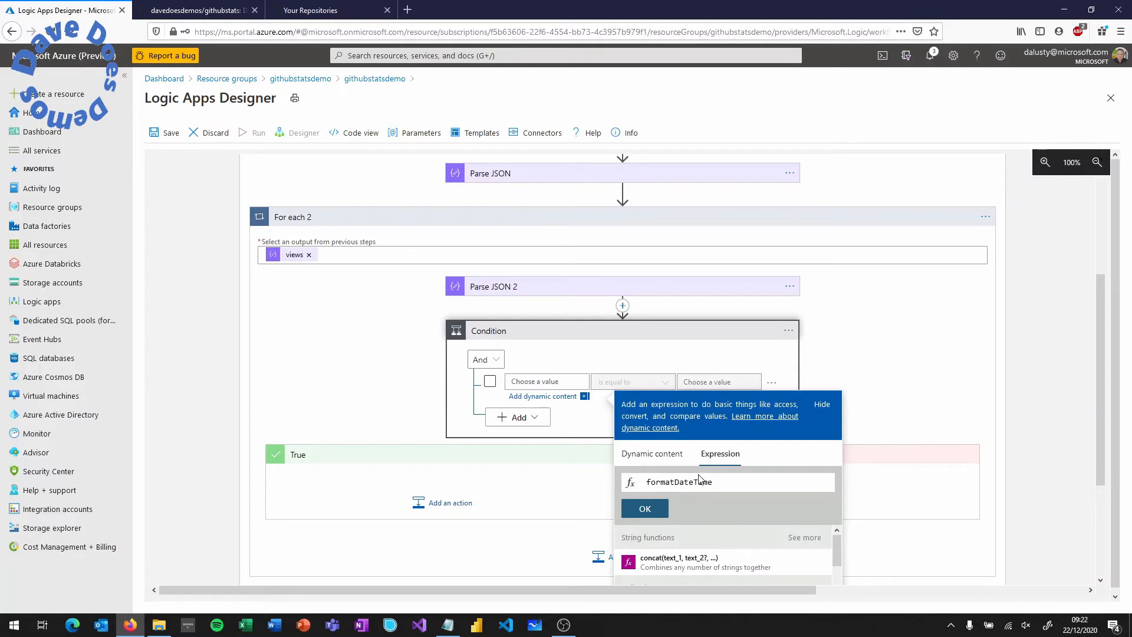
pyautogui.write('()')
pyautogui.click(665, 458)
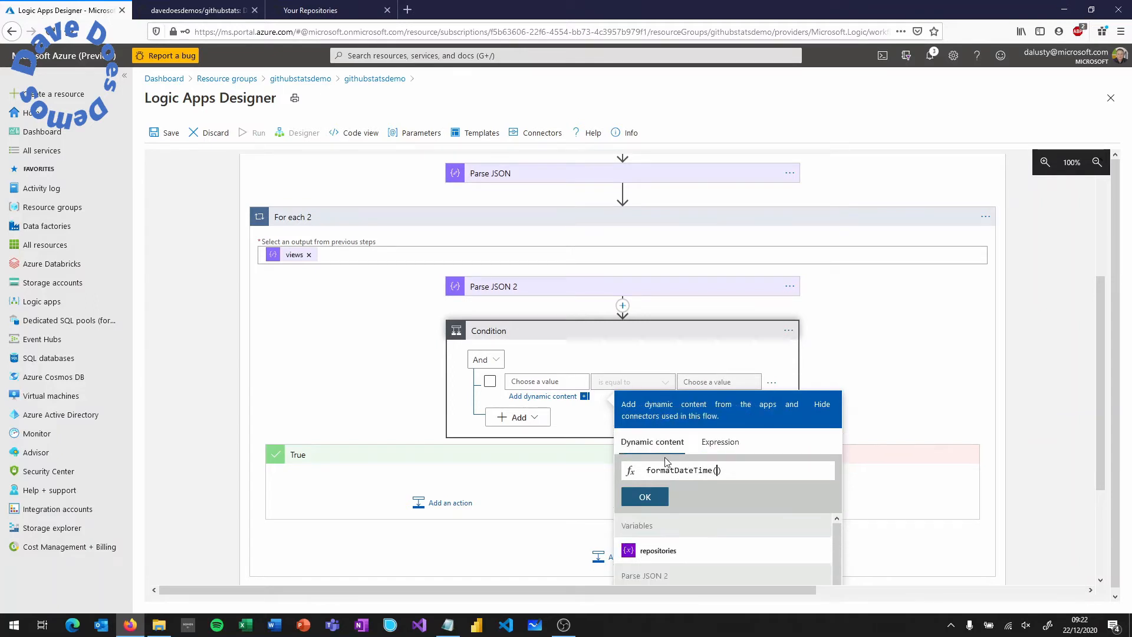
pyautogui.scroll(-3, 706, 524)
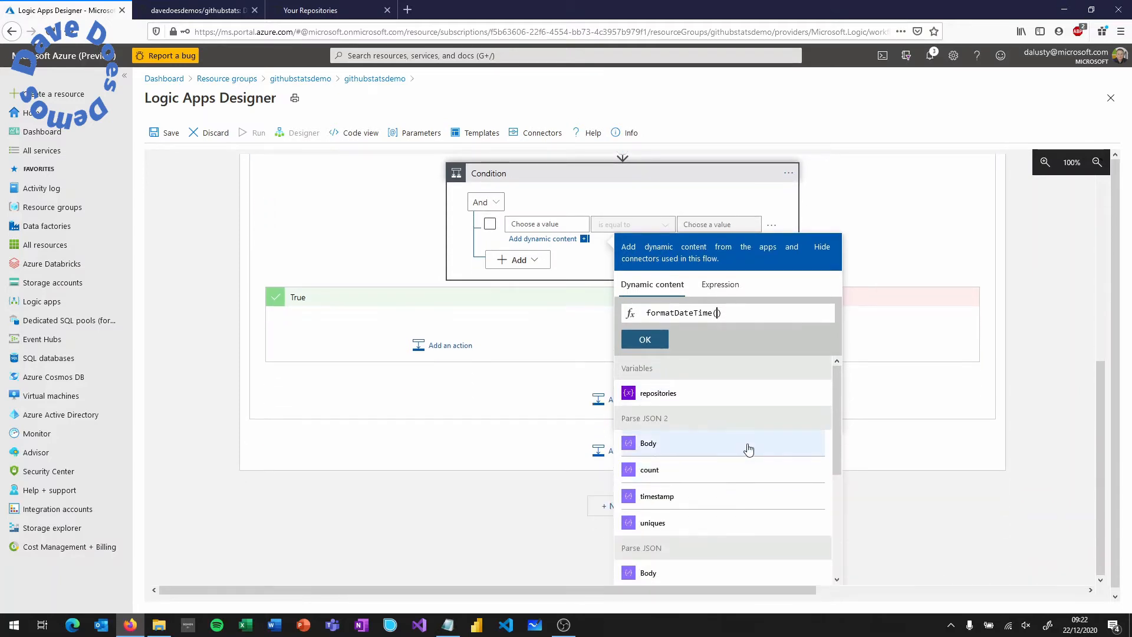
pyautogui.moveTo(838, 403)
pyautogui.mouseDown()
pyautogui.moveTo(830, 462)
pyautogui.moveTo(830, 419)
pyautogui.mouseUp()
pyautogui.moveTo(669, 384); pyautogui.dragTo(623, 384)
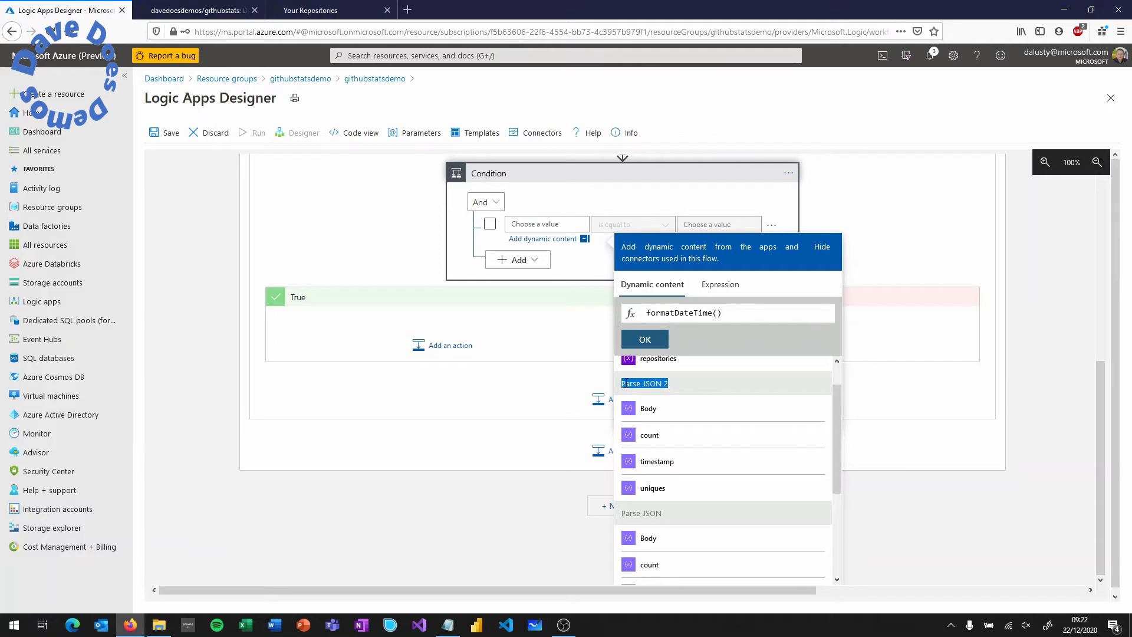
pyautogui.click(659, 462)
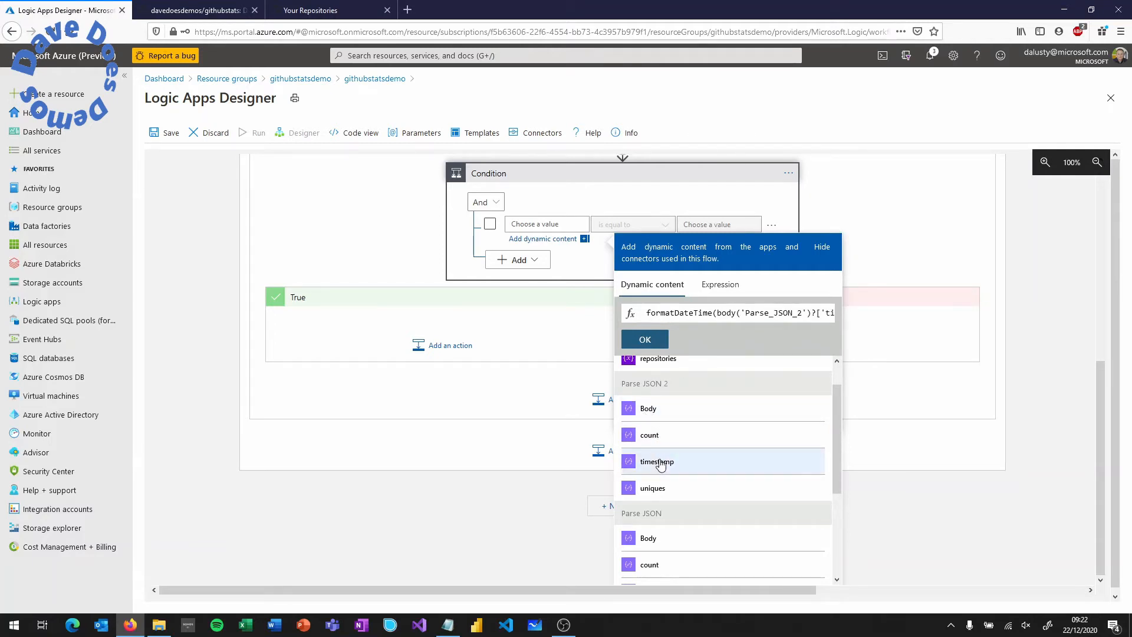
# - Add the 'yyyy-MM-dd' format argument and commit the expression to the condition
pyautogui.moveTo(809, 312); pyautogui.dragTo(874, 318)
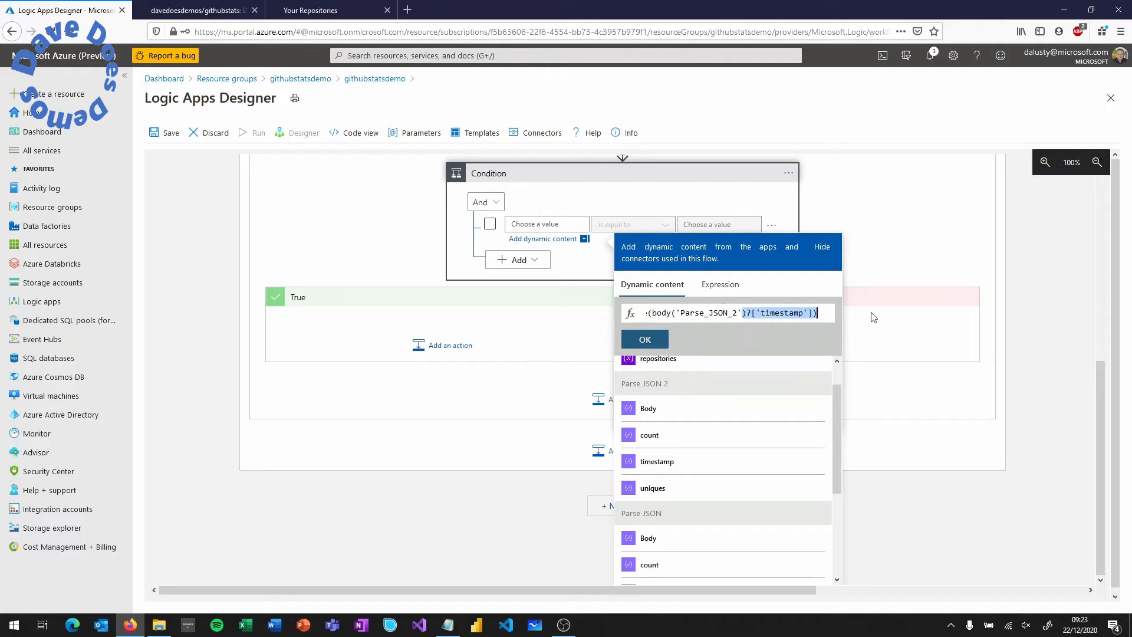
pyautogui.click(823, 312)
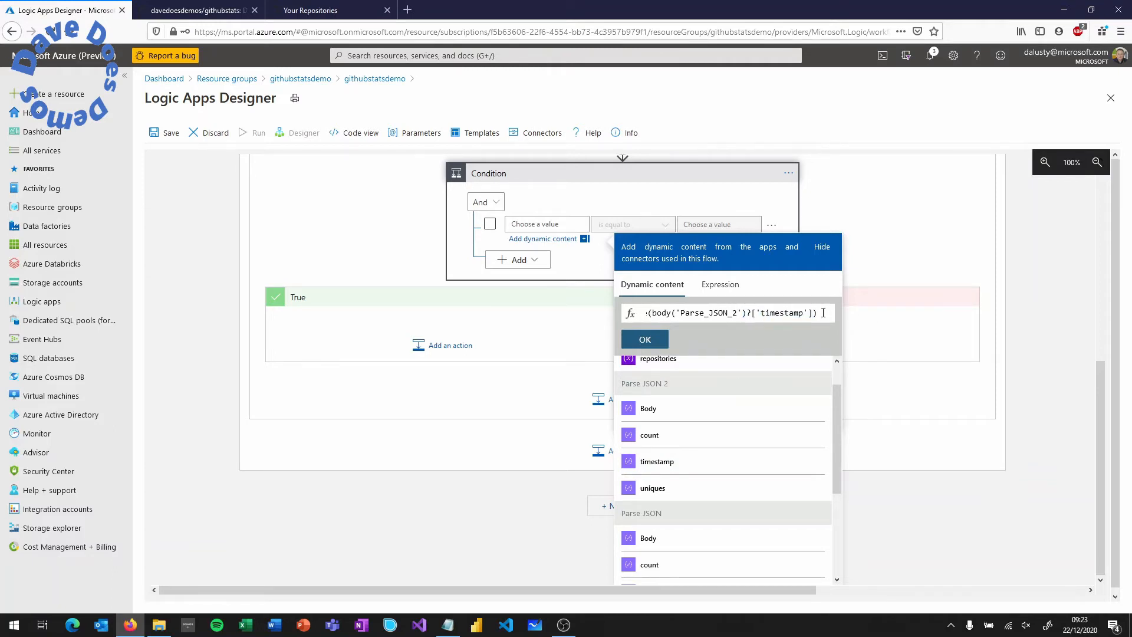
pyautogui.press('Left')
pyautogui.write(', ')
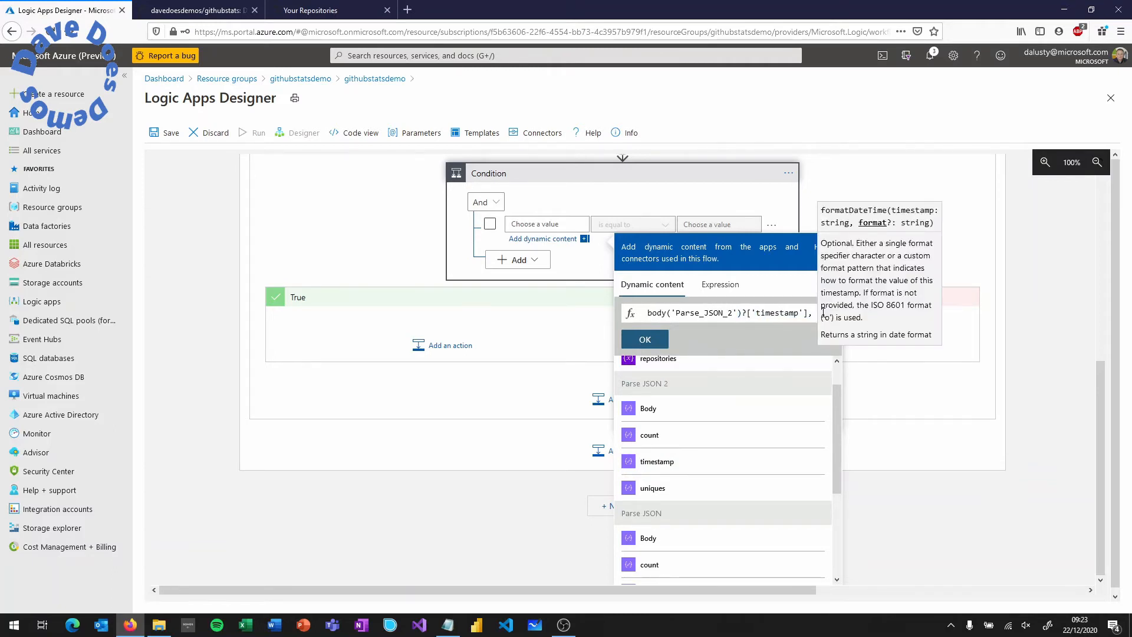
pyautogui.write("'")
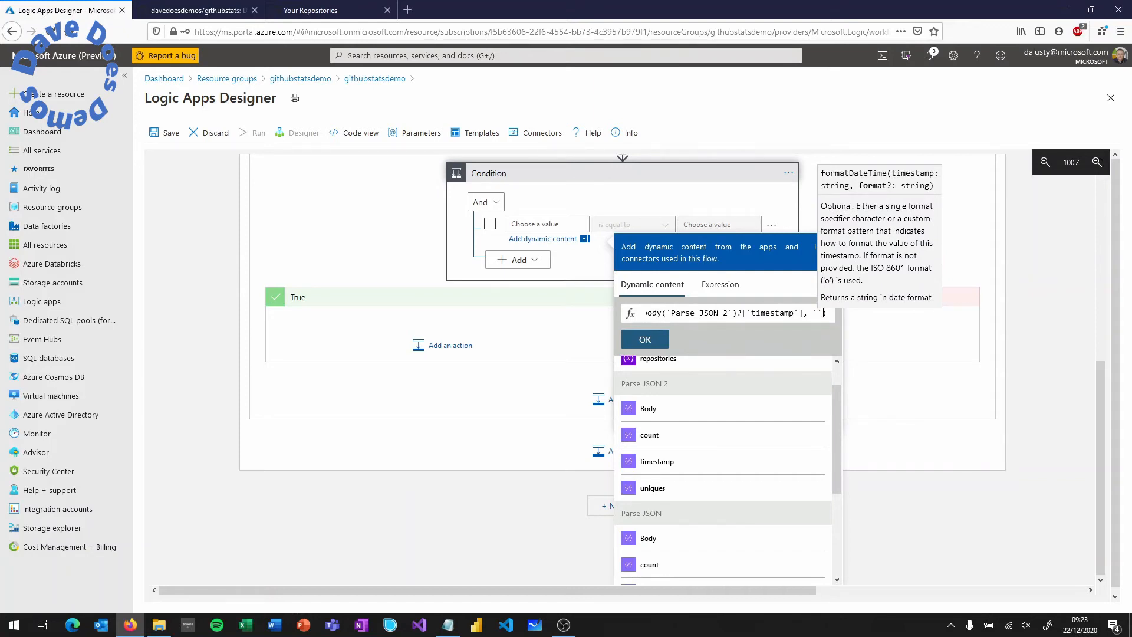
pyautogui.write('yyyy-')
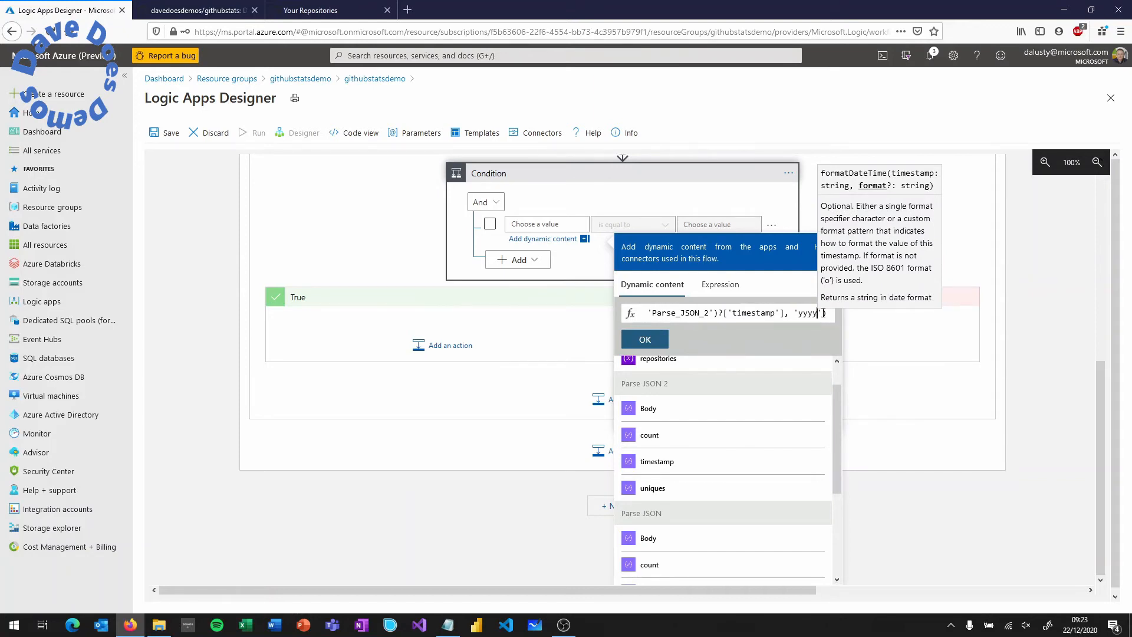
pyautogui.write('MM-')
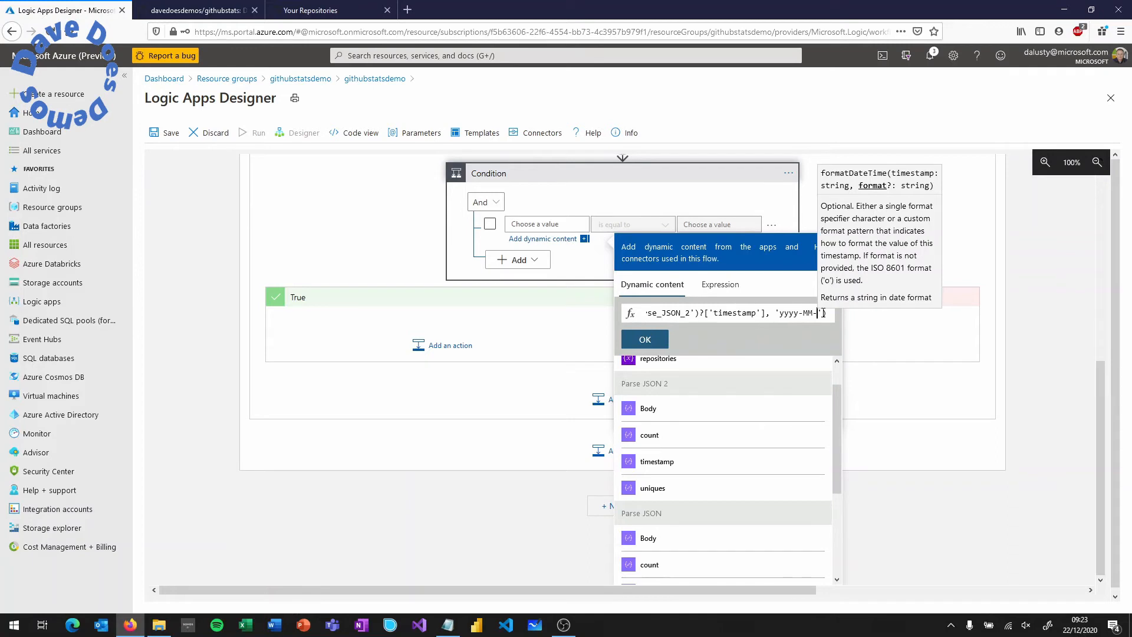
pyautogui.write('dd')
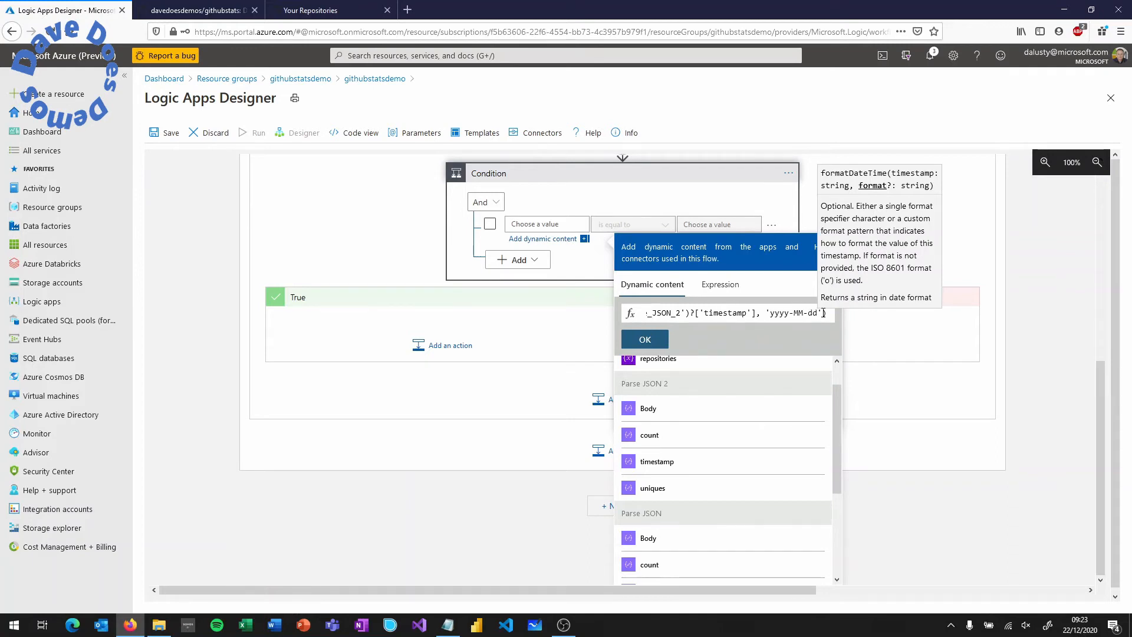
pyautogui.click(653, 343)
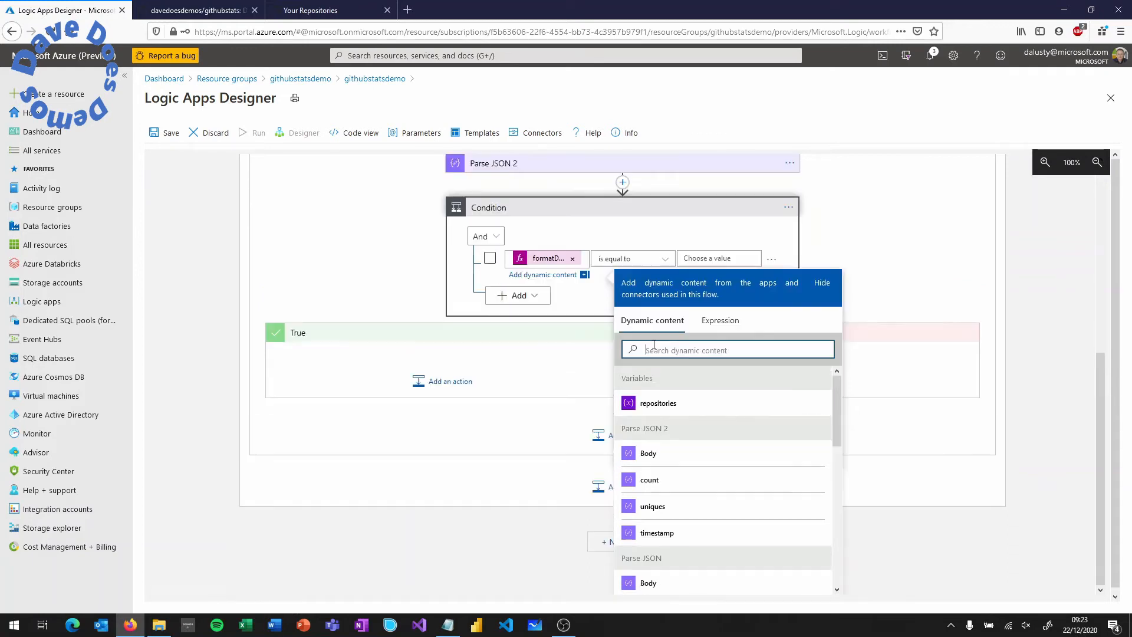
pyautogui.click(703, 258)
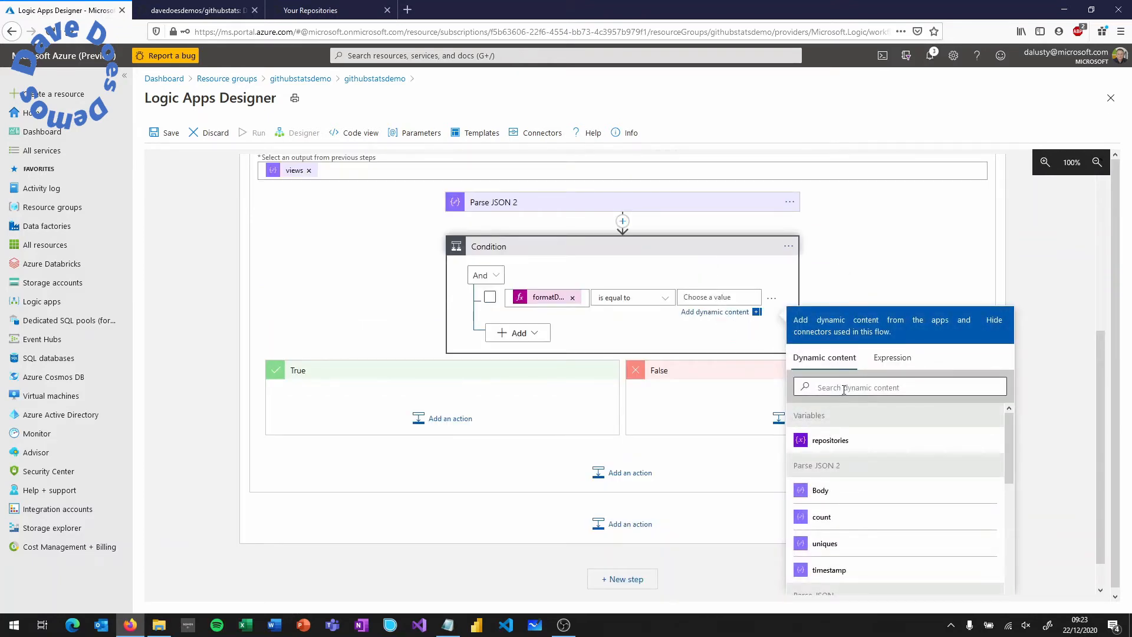
# - Begin the comparison expression by nesting formatDateTime, addDays and utcNow
pyautogui.click(887, 357)
pyautogui.write('f')
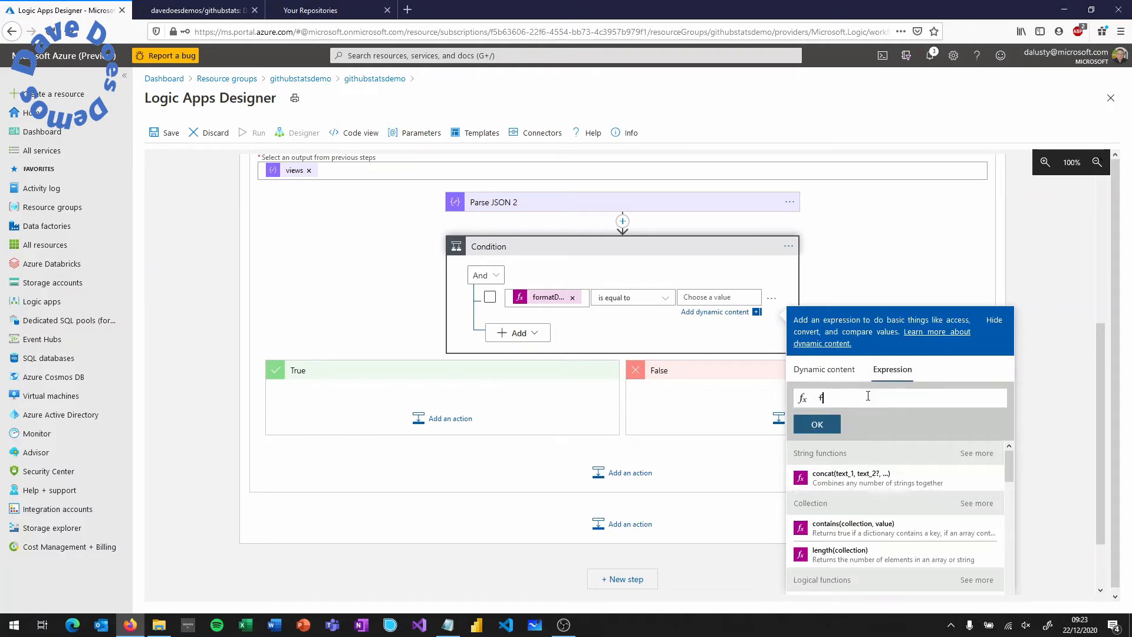
pyautogui.write('ormat')
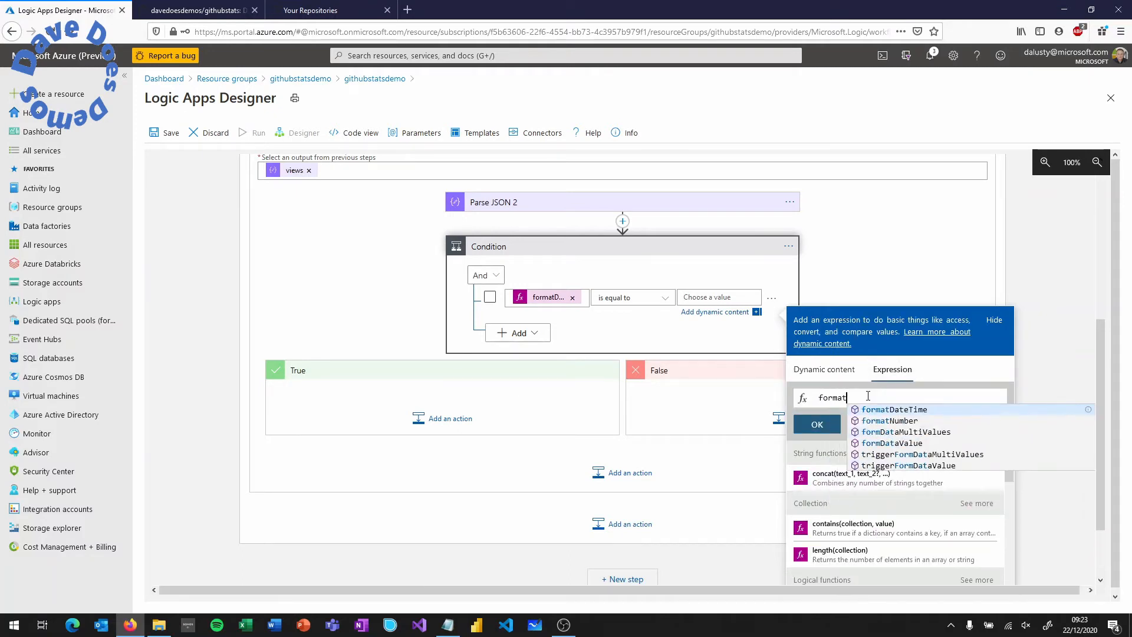
pyautogui.press('Tab')
pyautogui.write('(')
pyautogui.write('add')
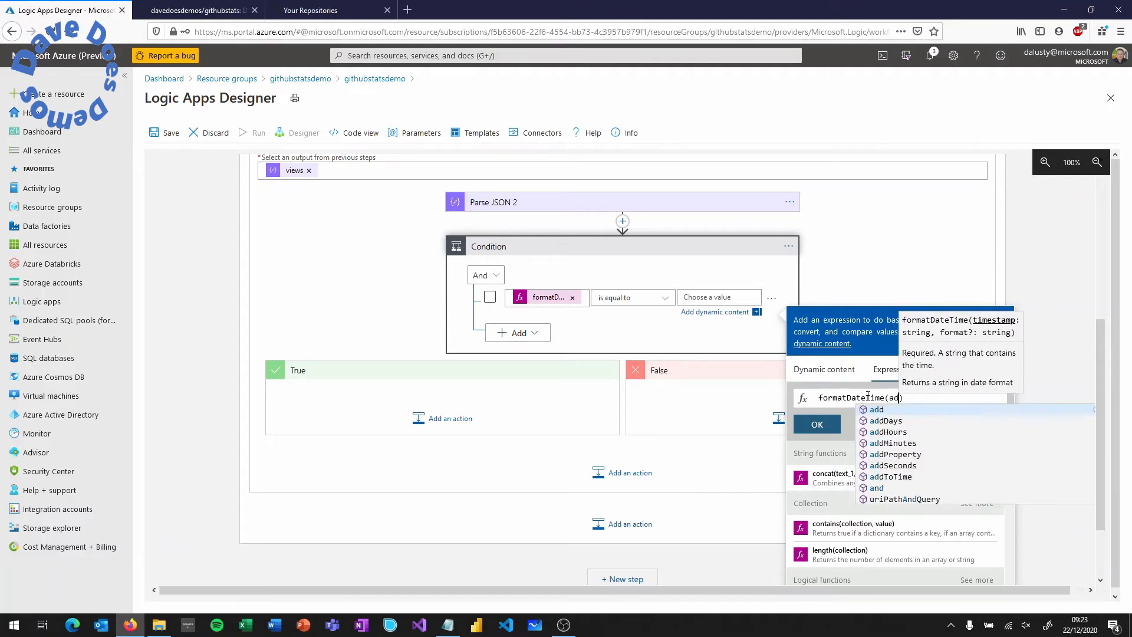
pyautogui.press('Return')
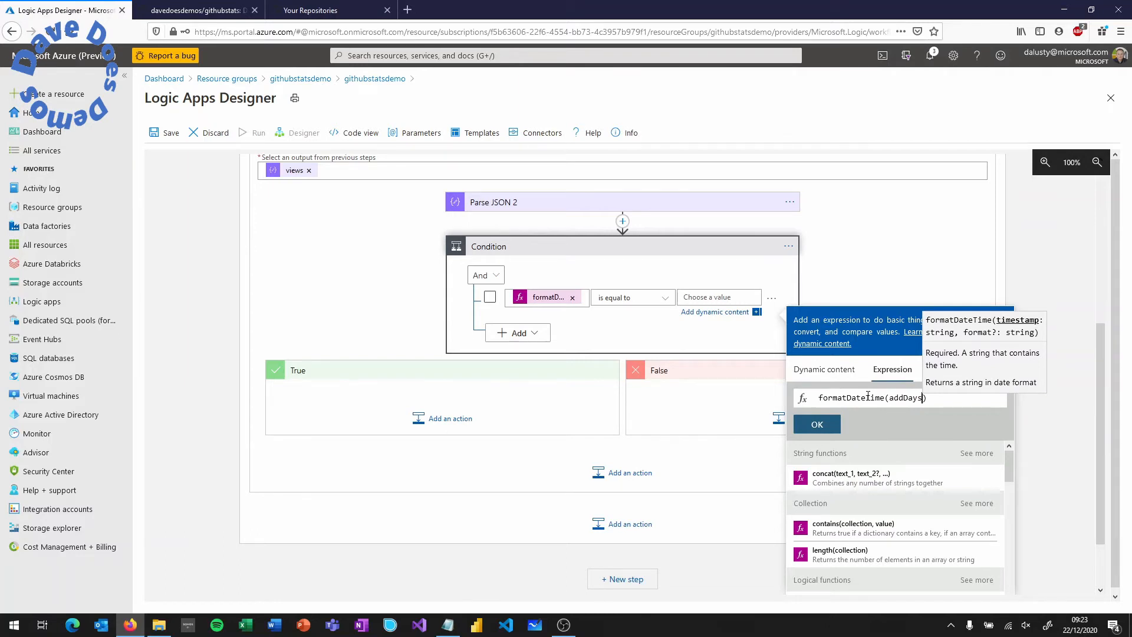
pyautogui.write('utc')
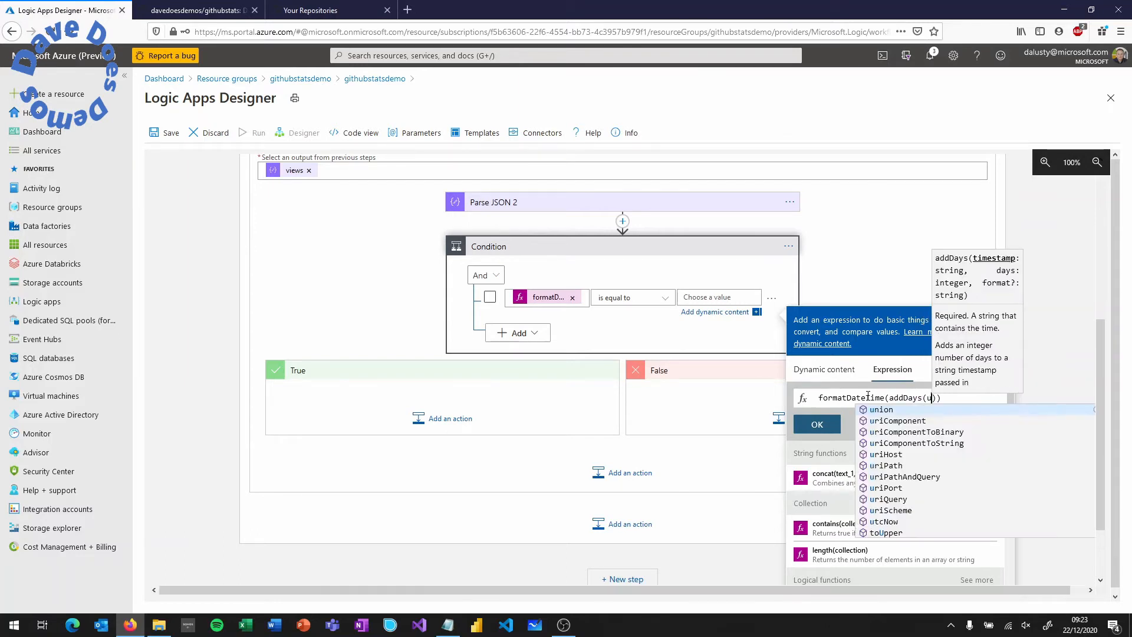
pyautogui.press('Return')
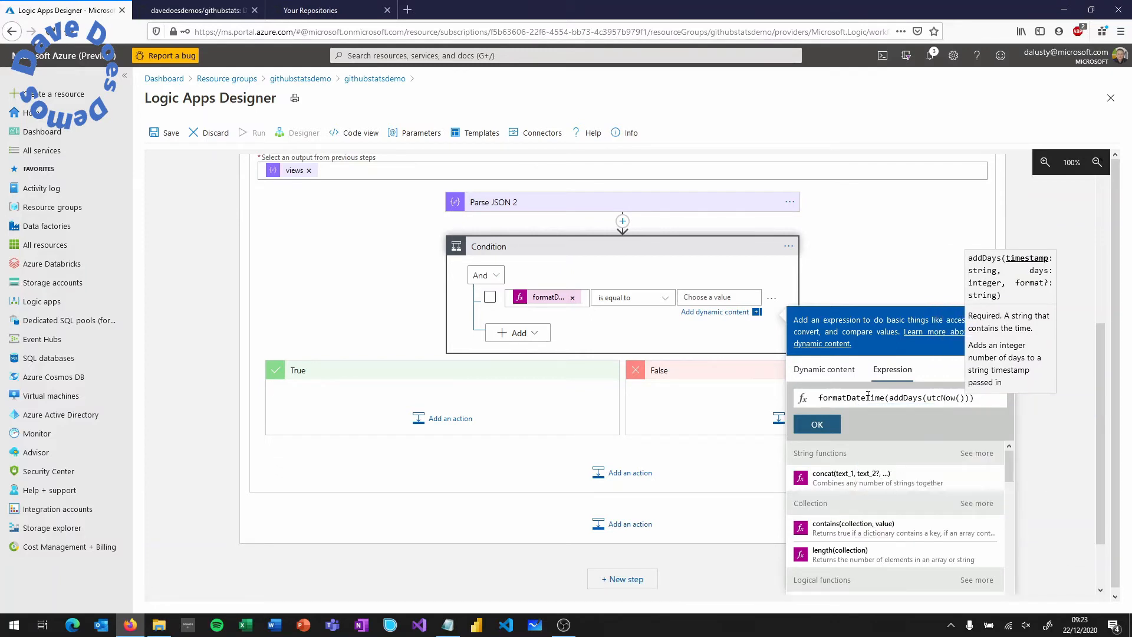
# - Complete it as formatDateTime(addDays(utcNow(), -1), 'yyyy-MM-dd') and commit it as the comparison value
pyautogui.write(', -1')
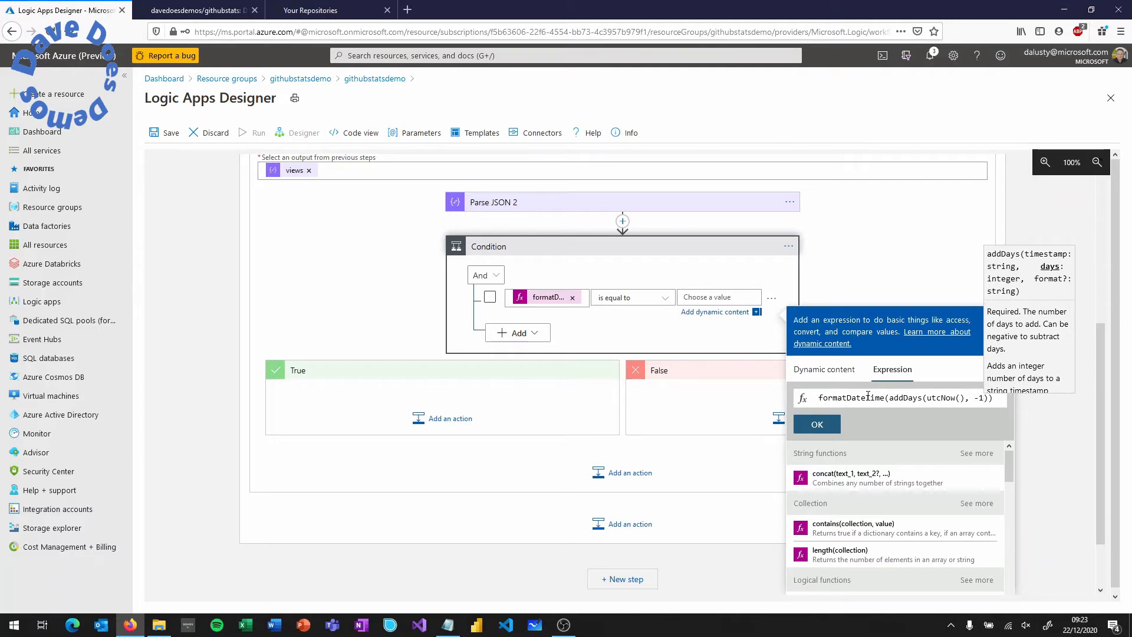
pyautogui.press('Right')
pyautogui.write(', ')
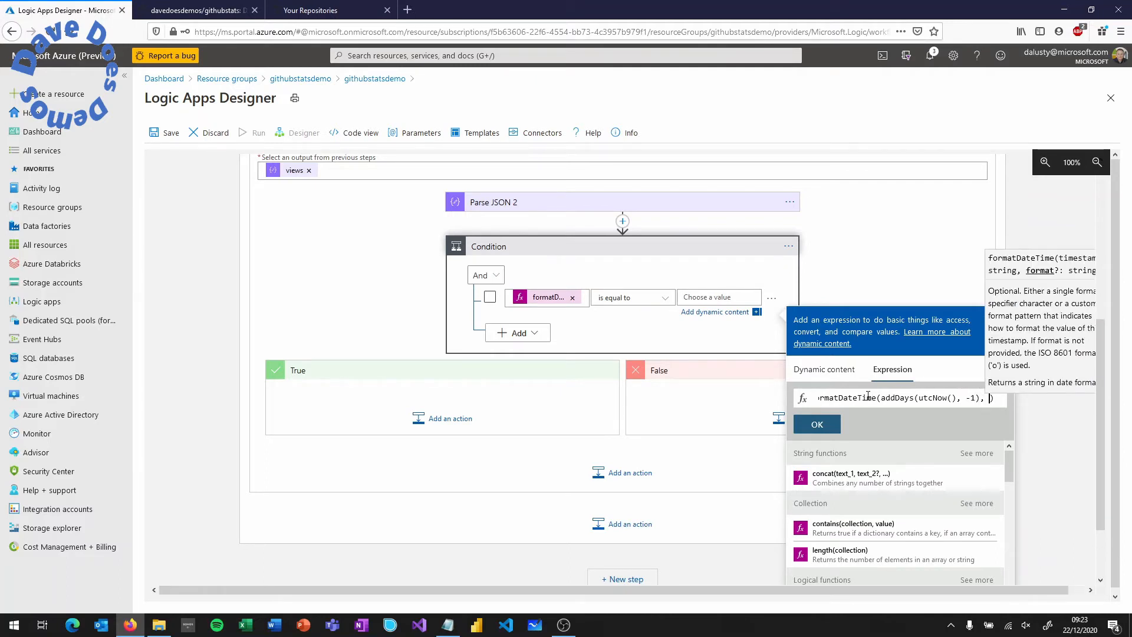
pyautogui.write("'yyyy-")
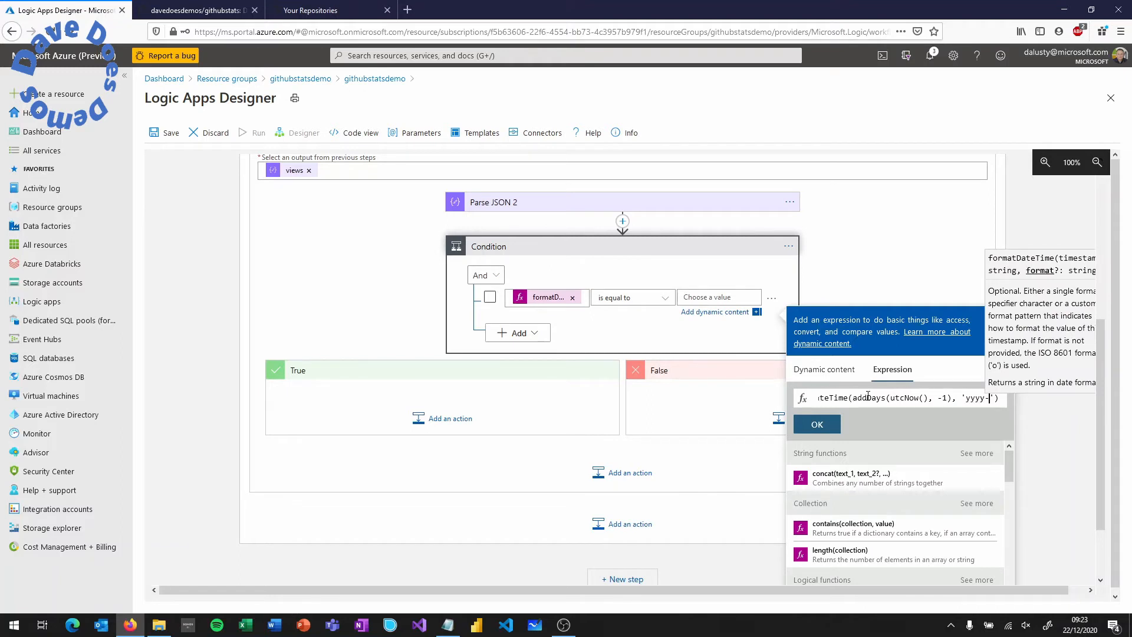
pyautogui.write('MM-dd')
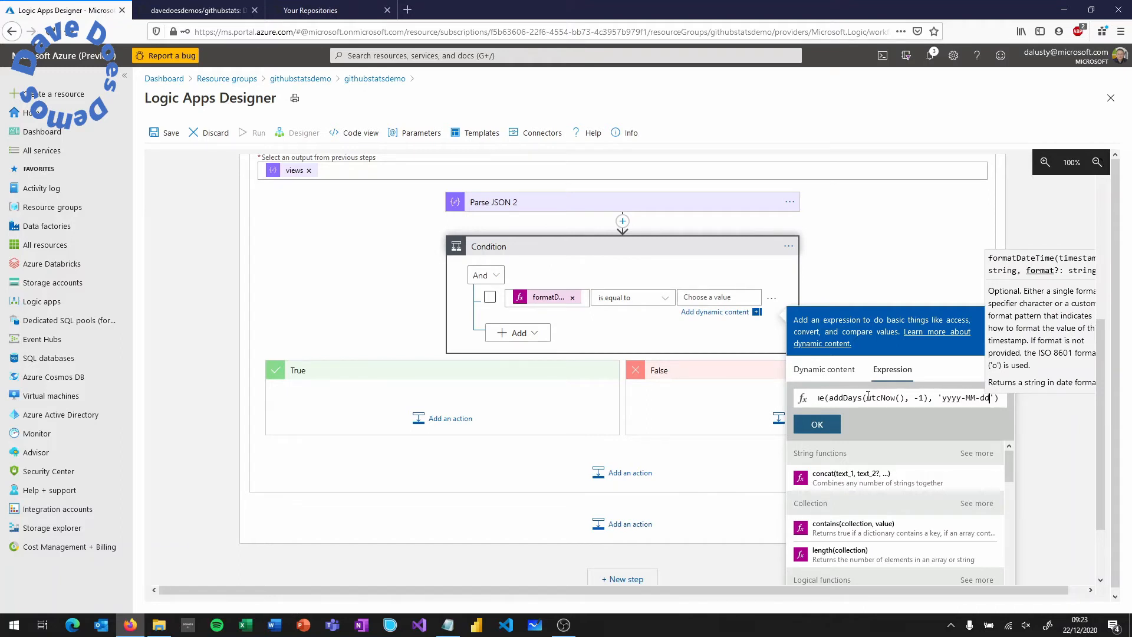
pyautogui.click(823, 426)
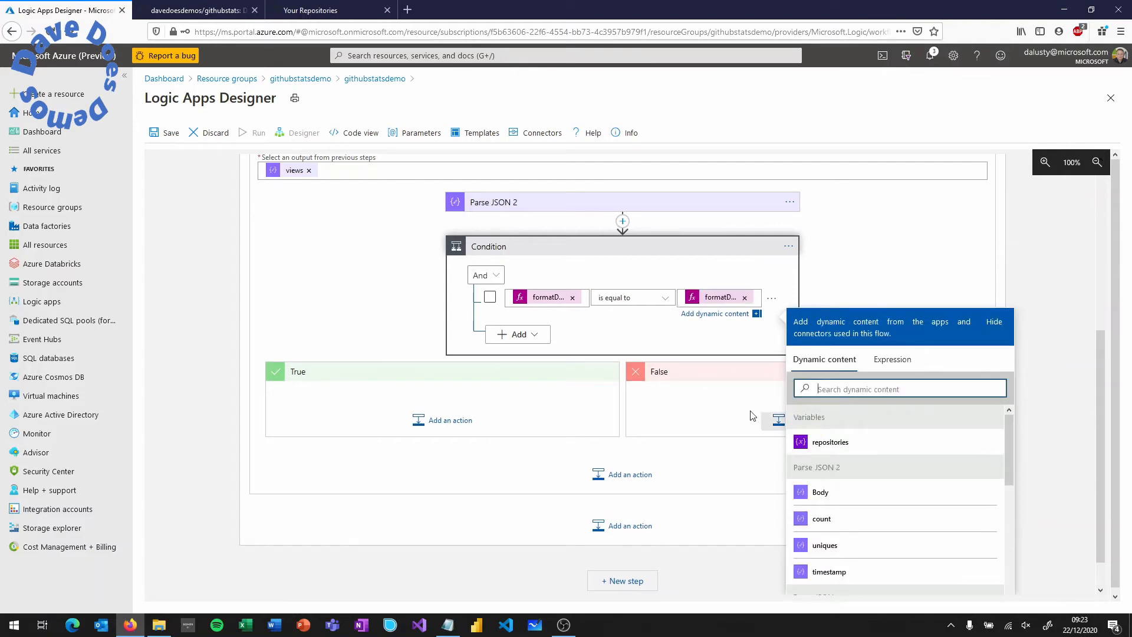
pyautogui.click(470, 420)
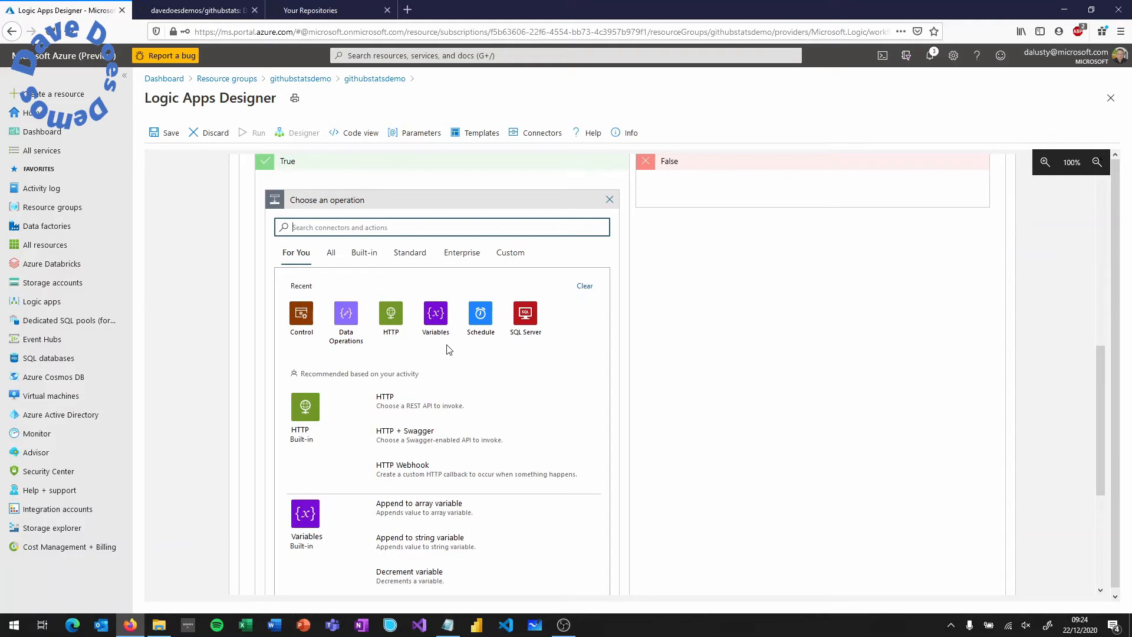
# - Add SQL Server Insert row (V2) under True with connection githubdemo using SQL Server Authentication
pyautogui.click(524, 319)
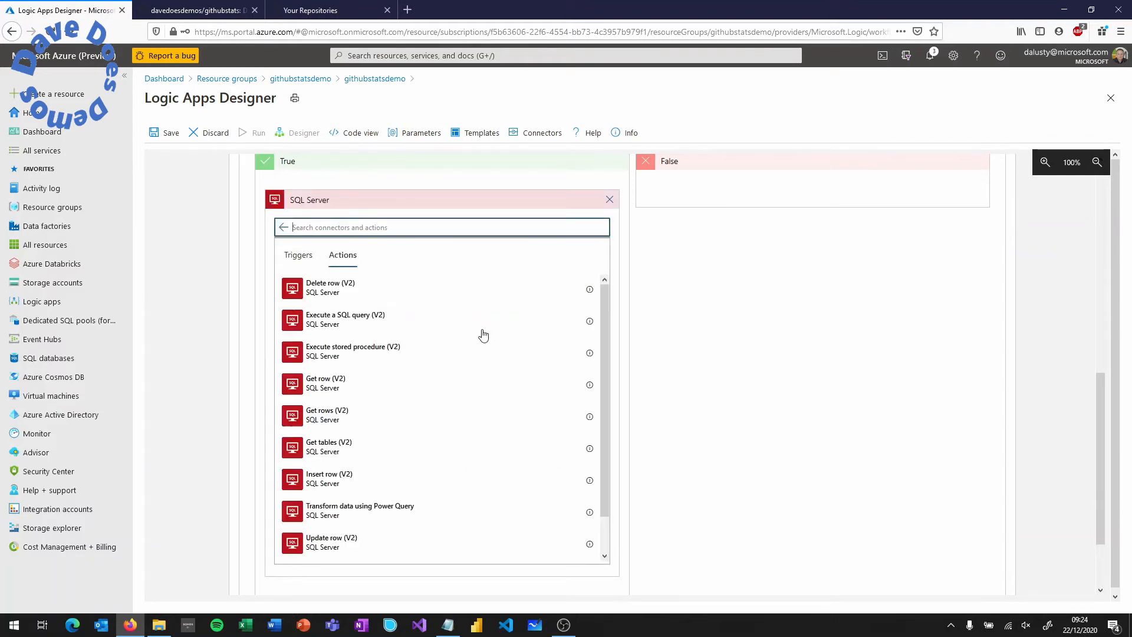
pyautogui.click(346, 480)
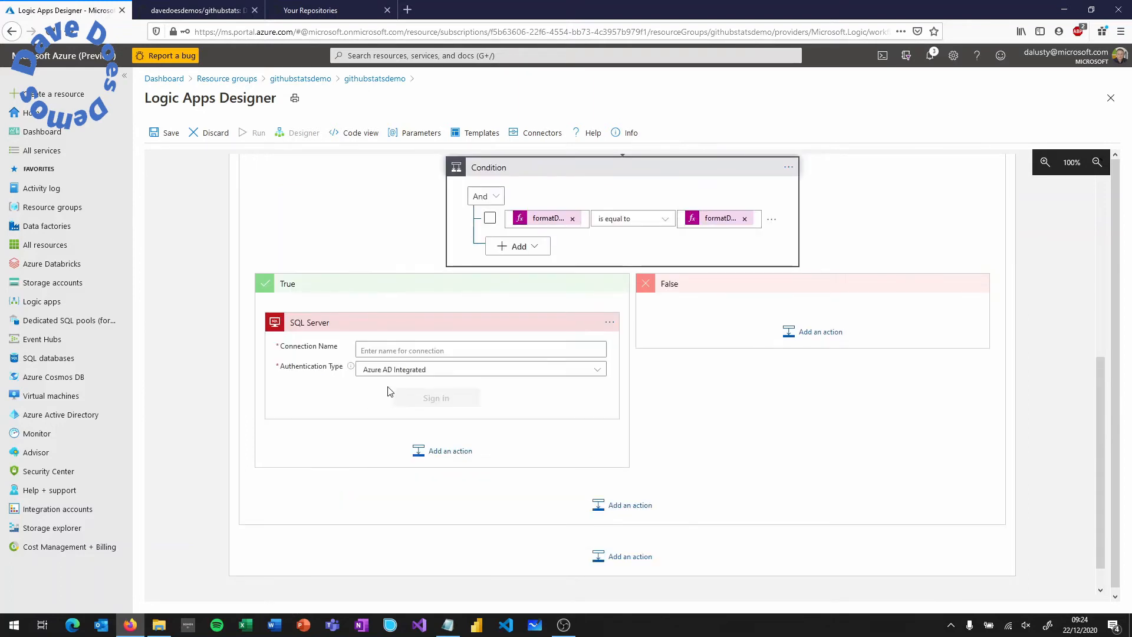
pyautogui.click(407, 352)
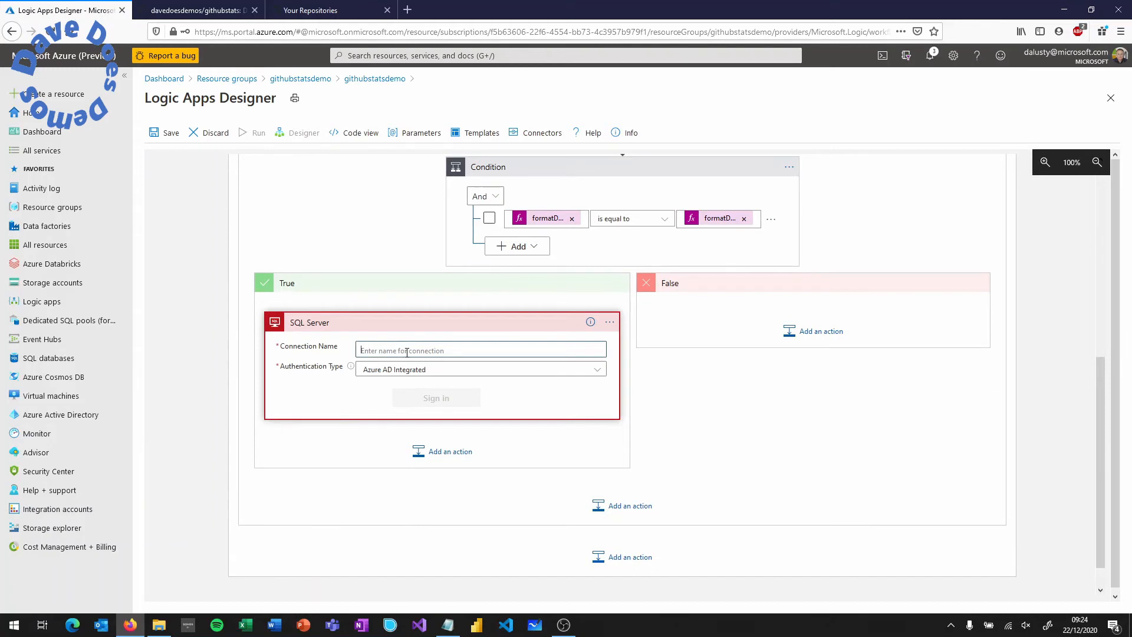
pyautogui.write('githubdemo')
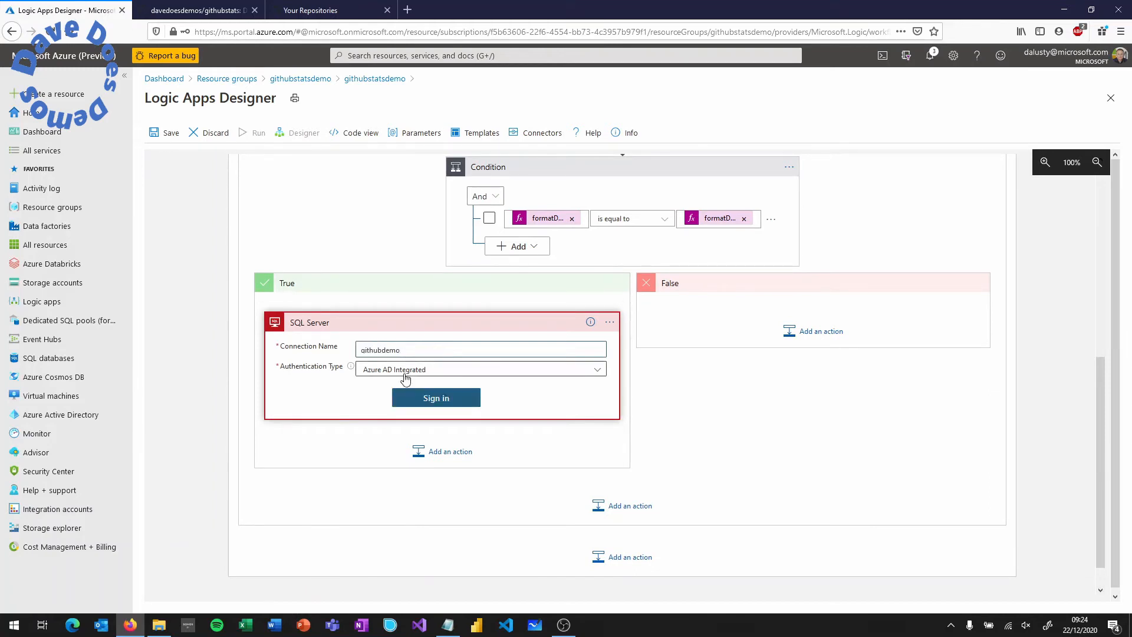
pyautogui.click(407, 371)
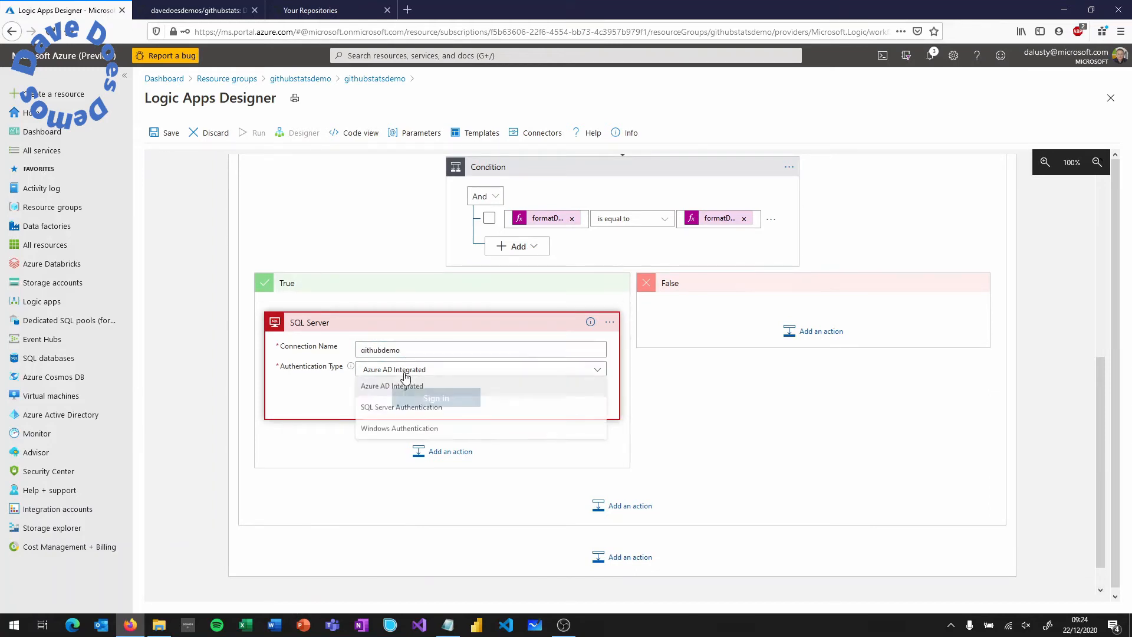
pyautogui.click(406, 409)
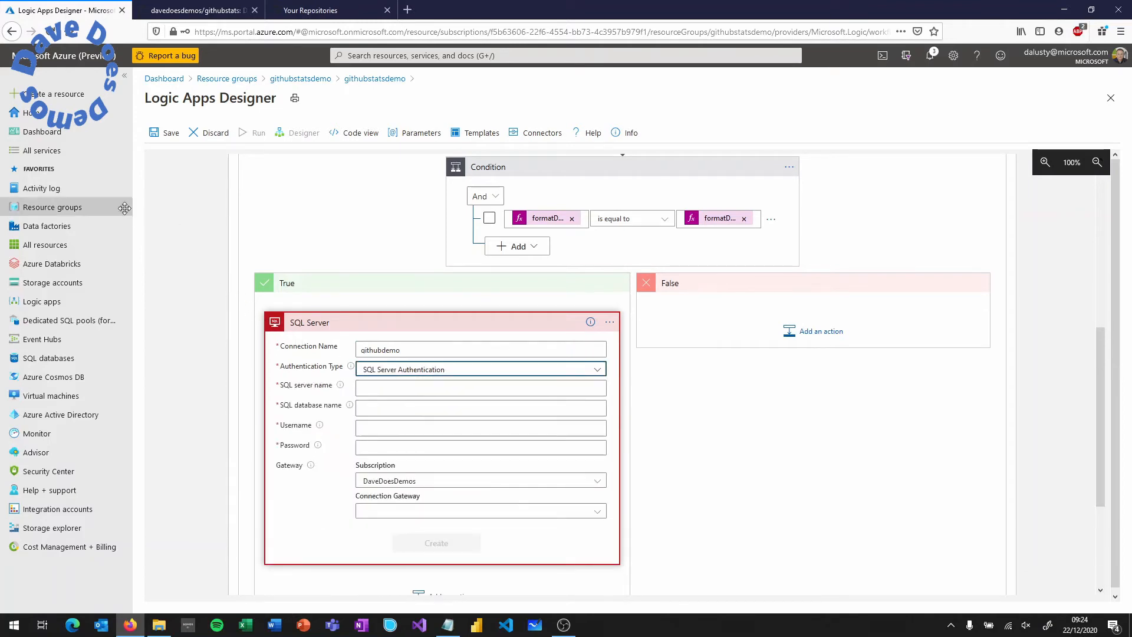
pyautogui.rightClick(75, 211)
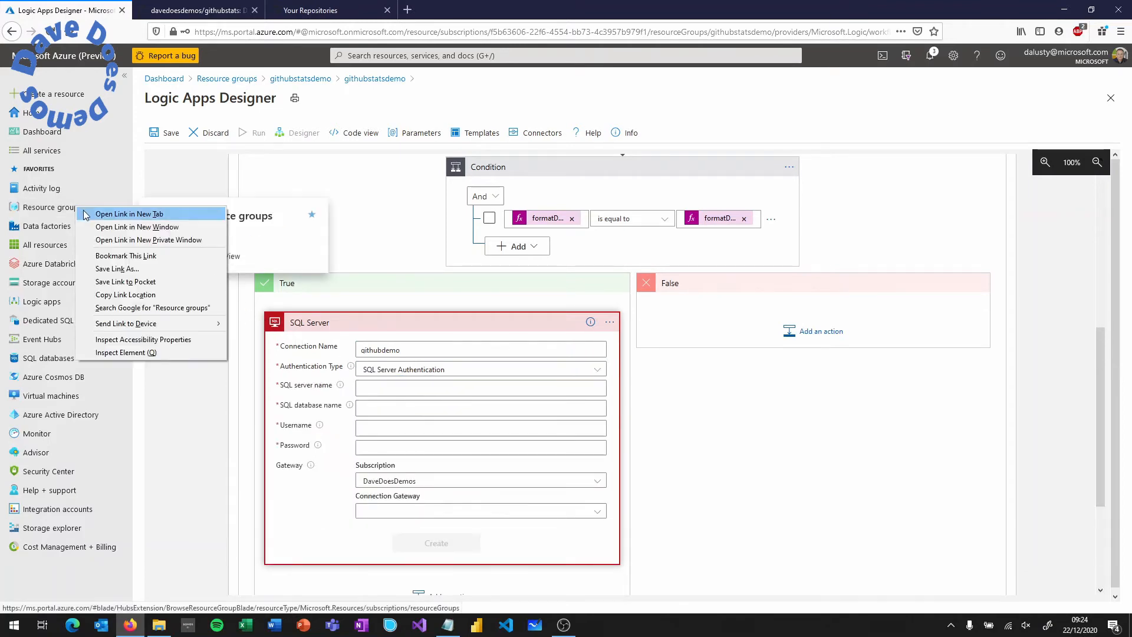
# - Copy githubstatsdemo.database.windows.net from the database overview into the connection's SQL server name
pyautogui.click(105, 215)
pyautogui.click(183, 12)
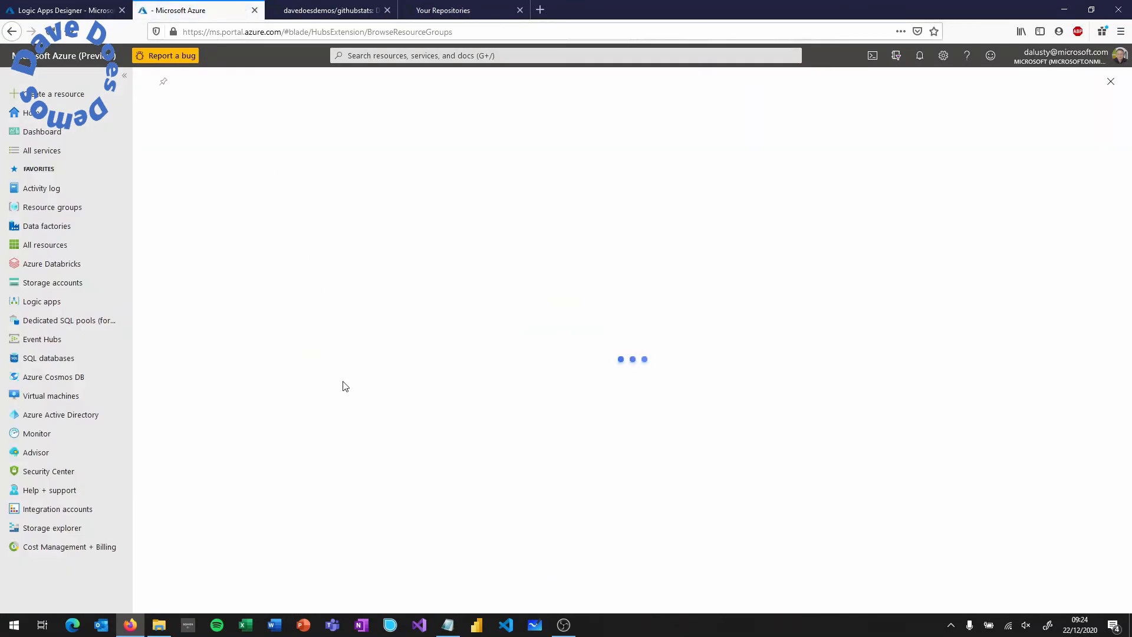
pyautogui.click(201, 435)
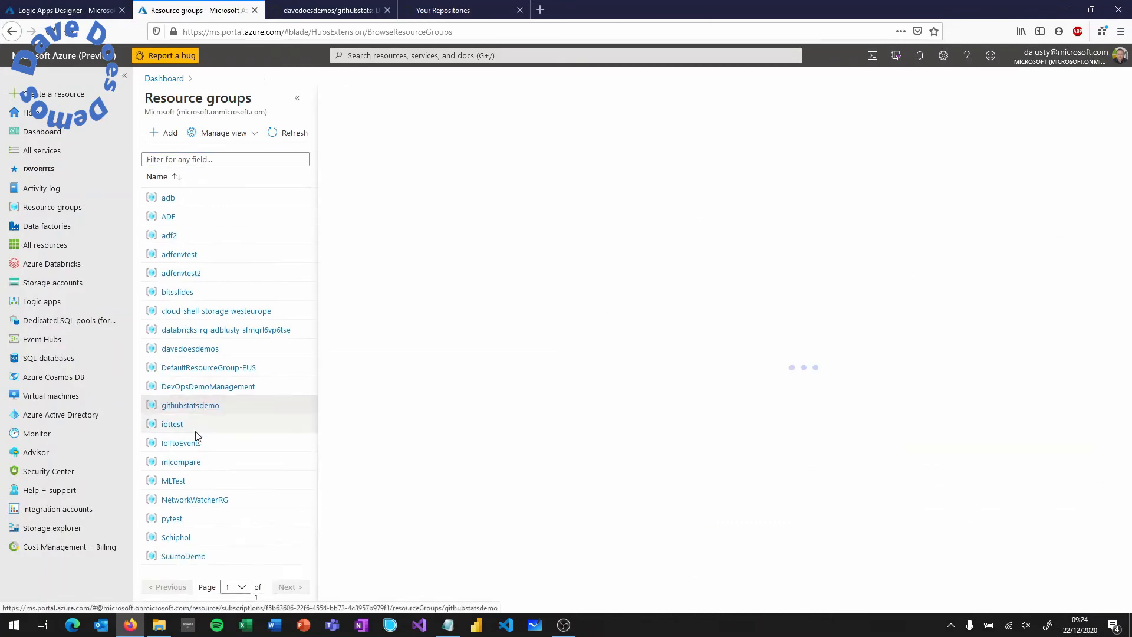
pyautogui.click(297, 98)
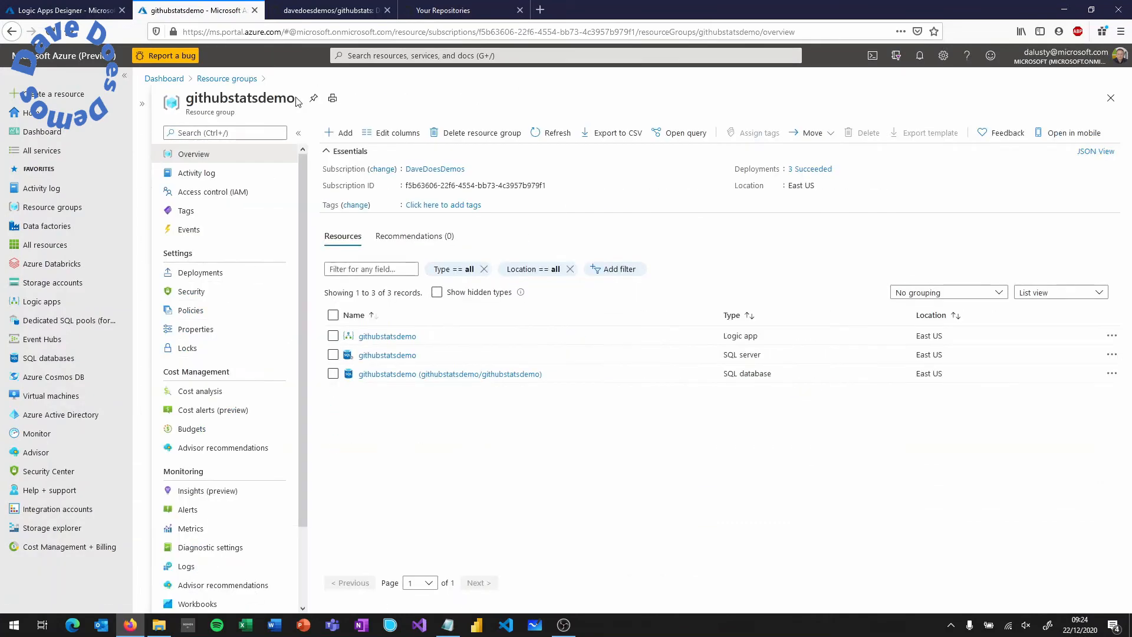
pyautogui.click(392, 374)
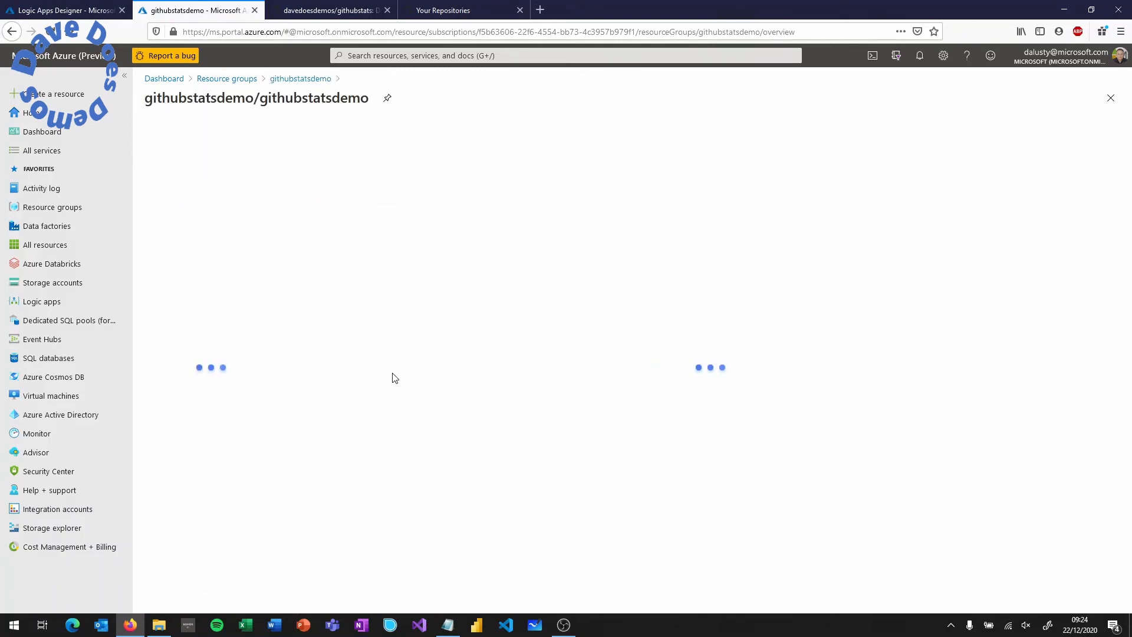
pyautogui.click(944, 170)
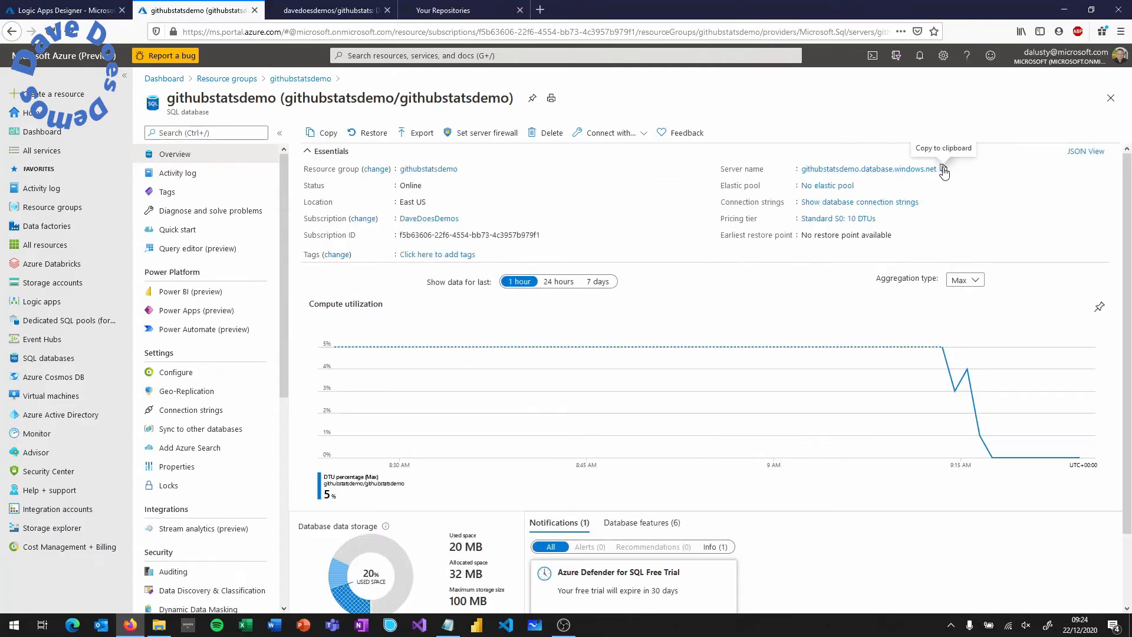
pyautogui.click(65, 10)
pyautogui.click(420, 389)
pyautogui.hotkey('ctrl', 'v')
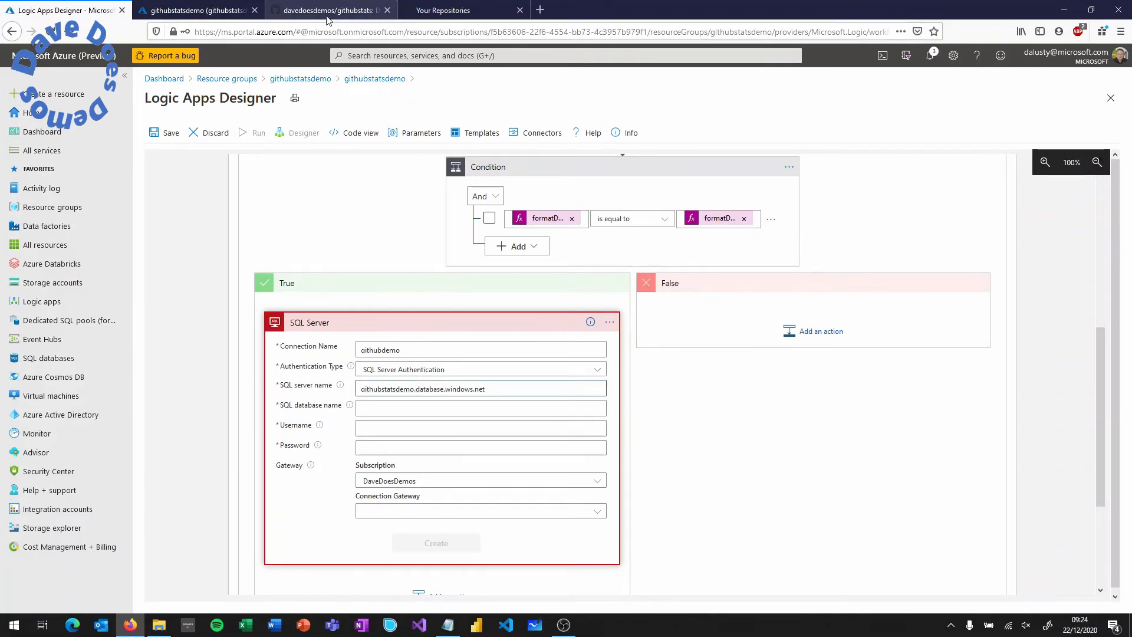
# - Enter database name githubstatsdemo plus the admin username and password, and create the connection
pyautogui.click(436, 11)
pyautogui.click(195, 10)
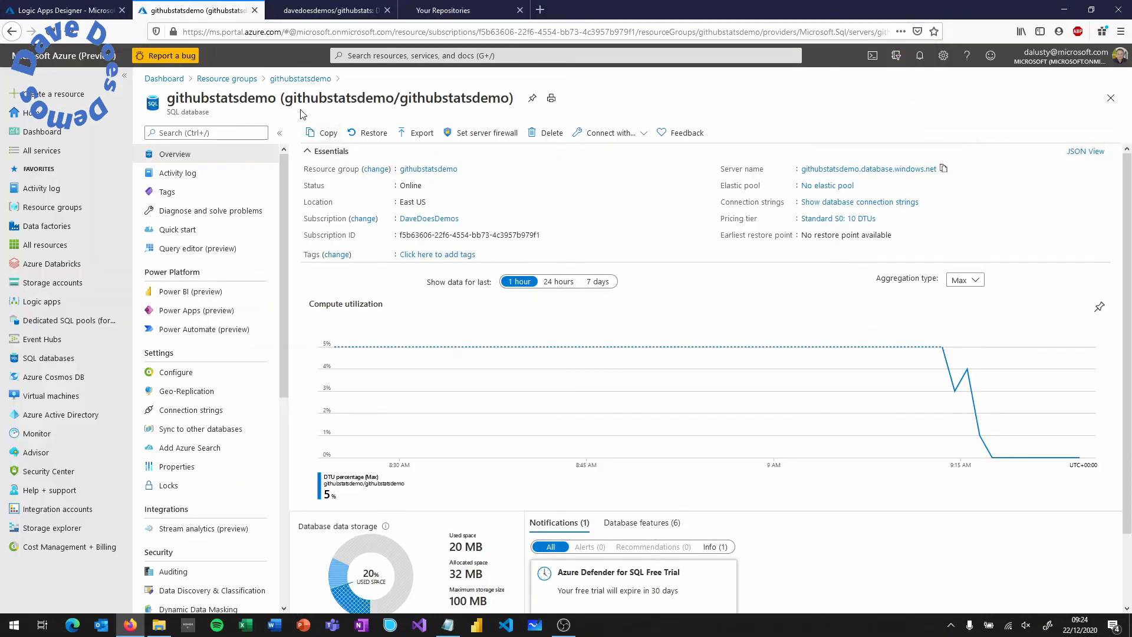
pyautogui.moveTo(275, 99); pyautogui.dragTo(169, 101)
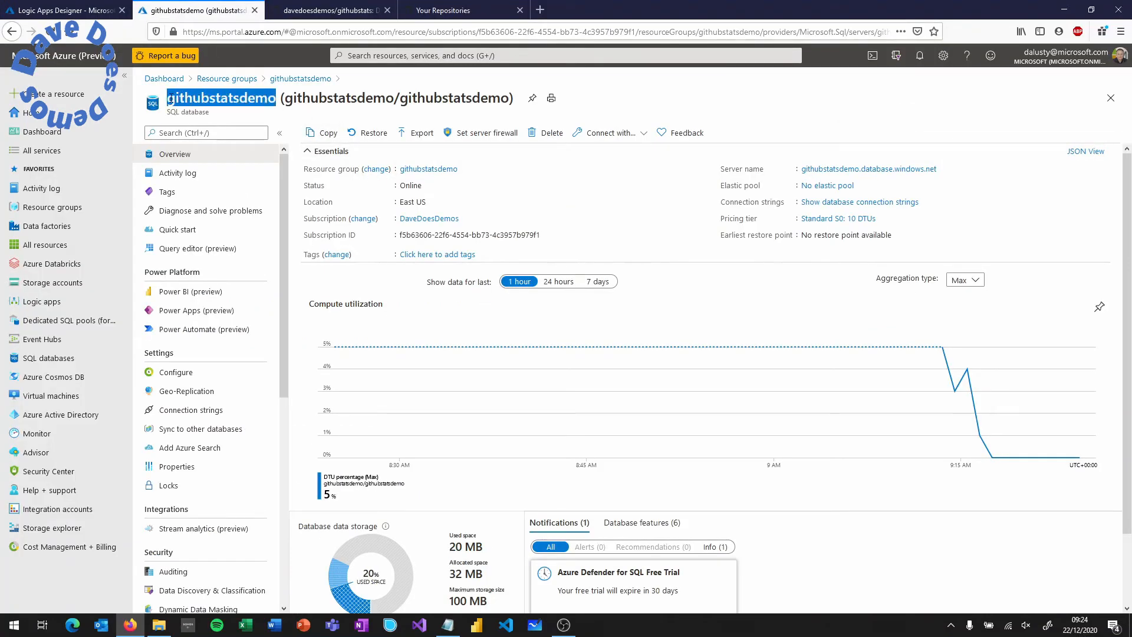
pyautogui.click(88, 11)
pyautogui.click(377, 409)
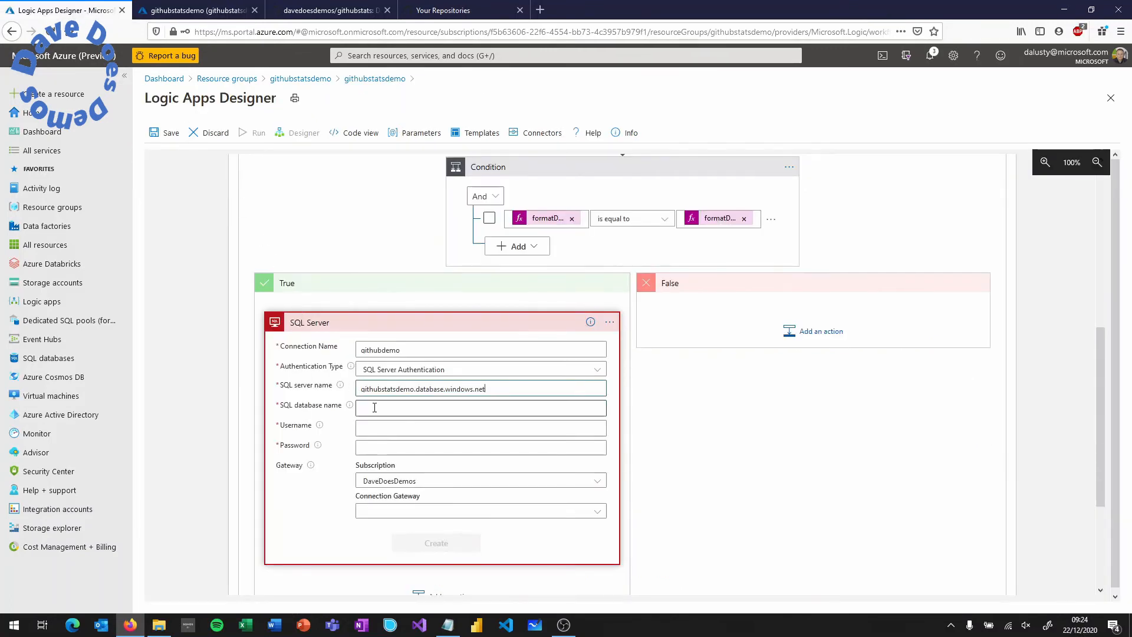
pyautogui.hotkey('ctrl', 'v')
pyautogui.click(378, 425)
pyautogui.write('demoadm')
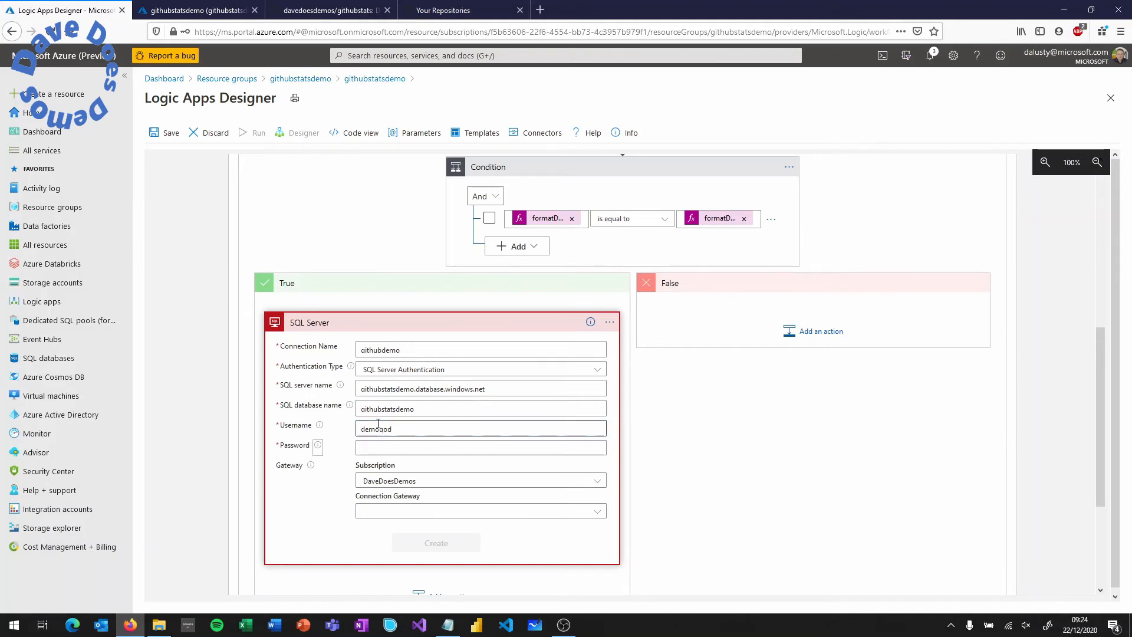
pyautogui.press('Tab')
pyautogui.write('P@ssw')
pyautogui.write('•••••••')
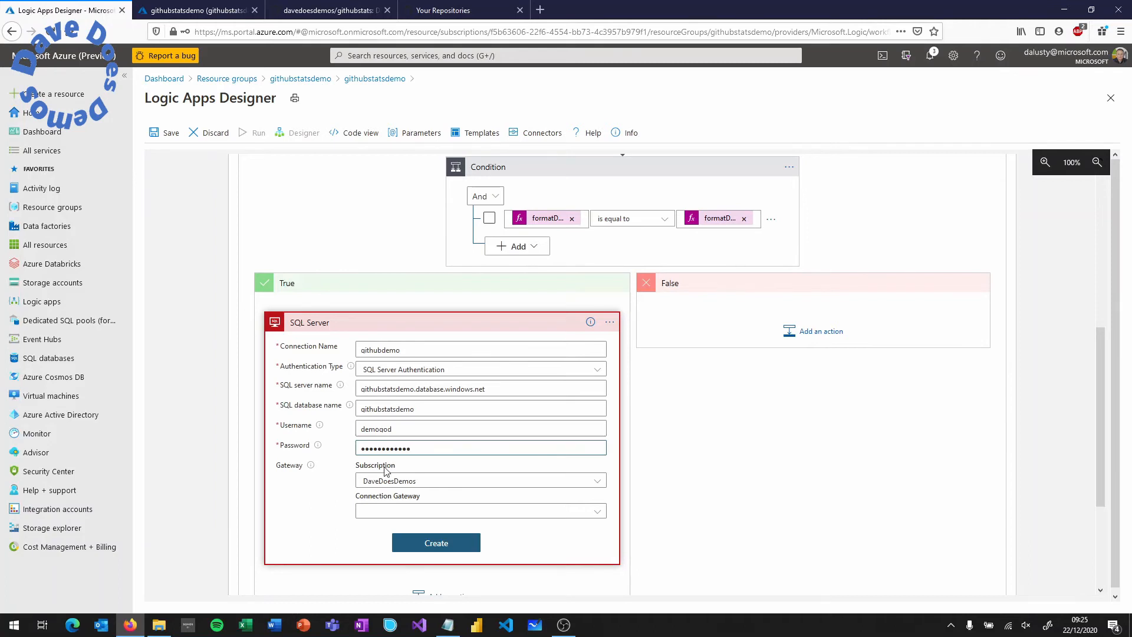
pyautogui.click(440, 545)
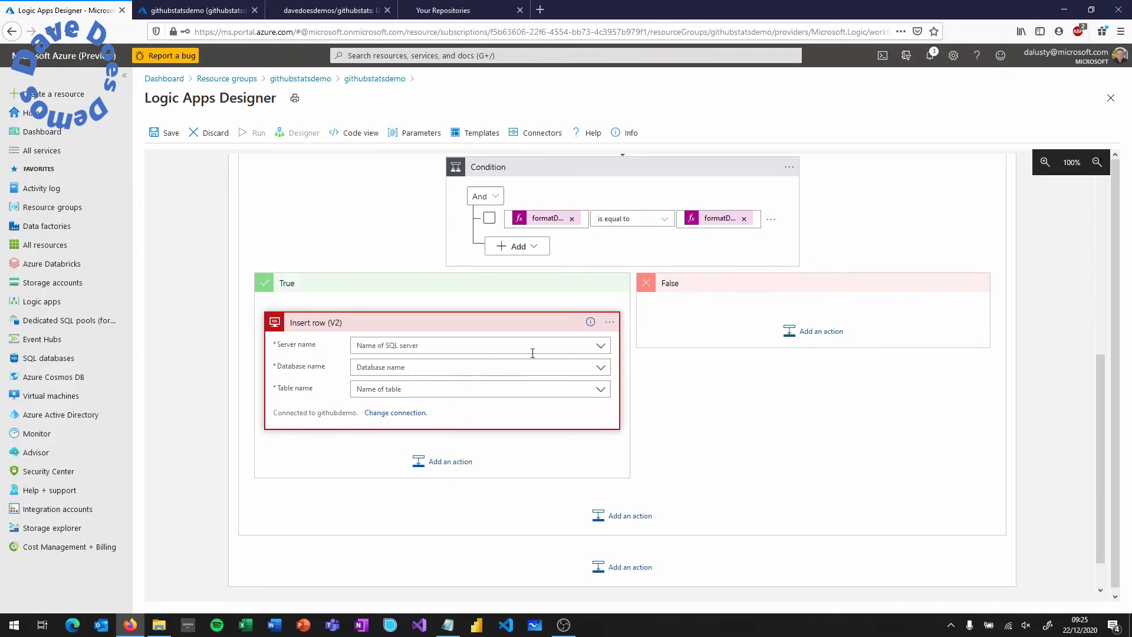
# - Point Insert row (V2) at the connection's server and database and the repotraffic table
pyautogui.click(602, 348)
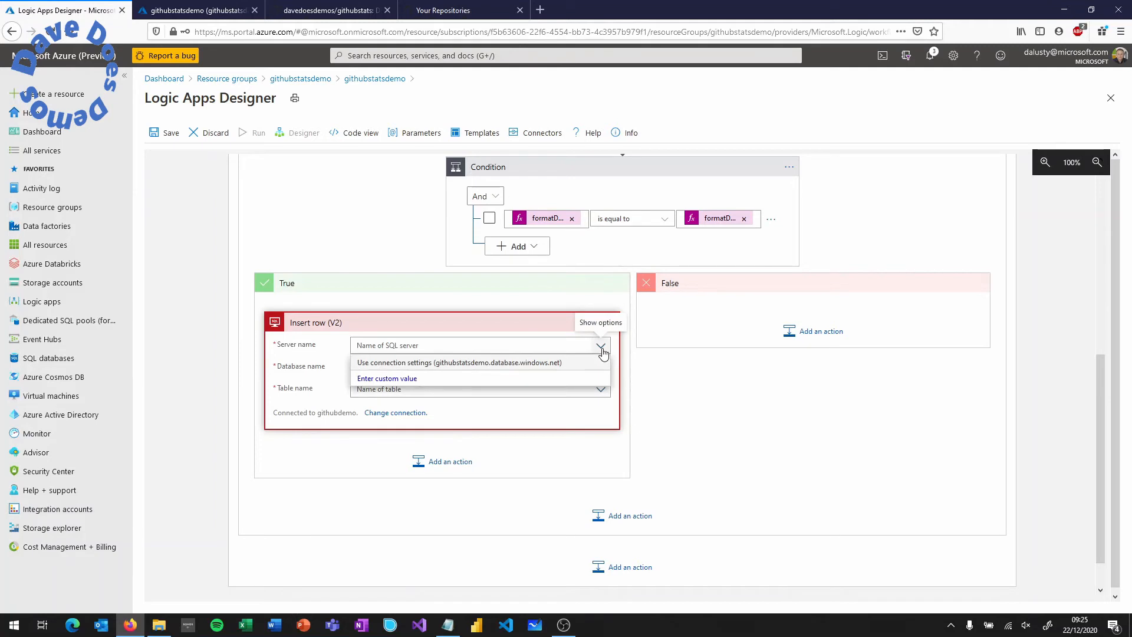
pyautogui.click(562, 363)
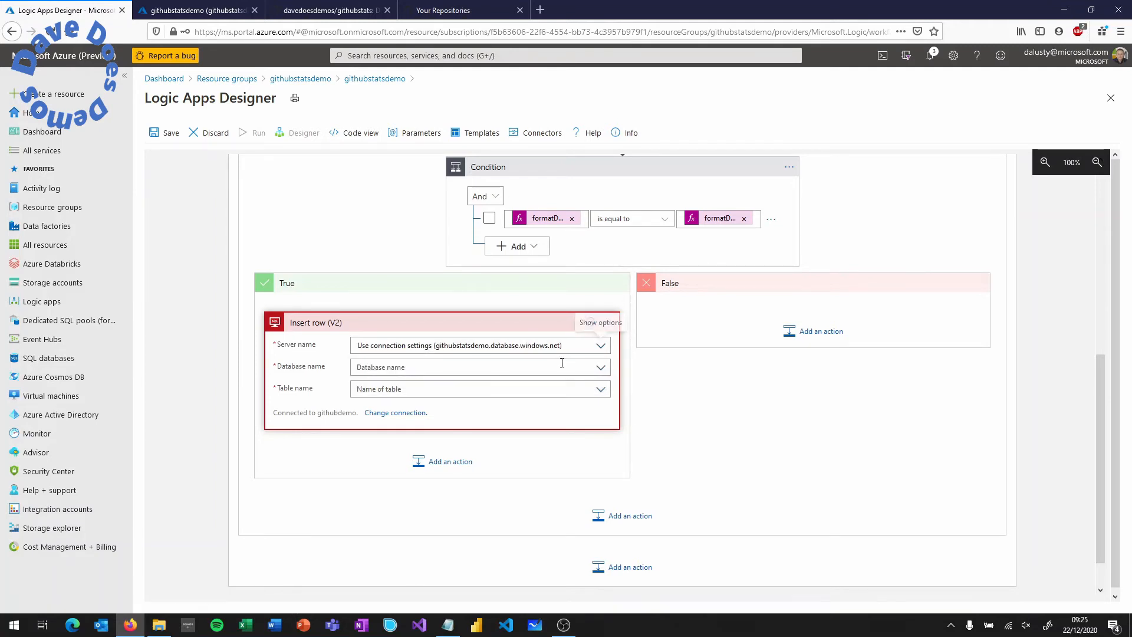
pyautogui.click(600, 370)
pyautogui.click(564, 386)
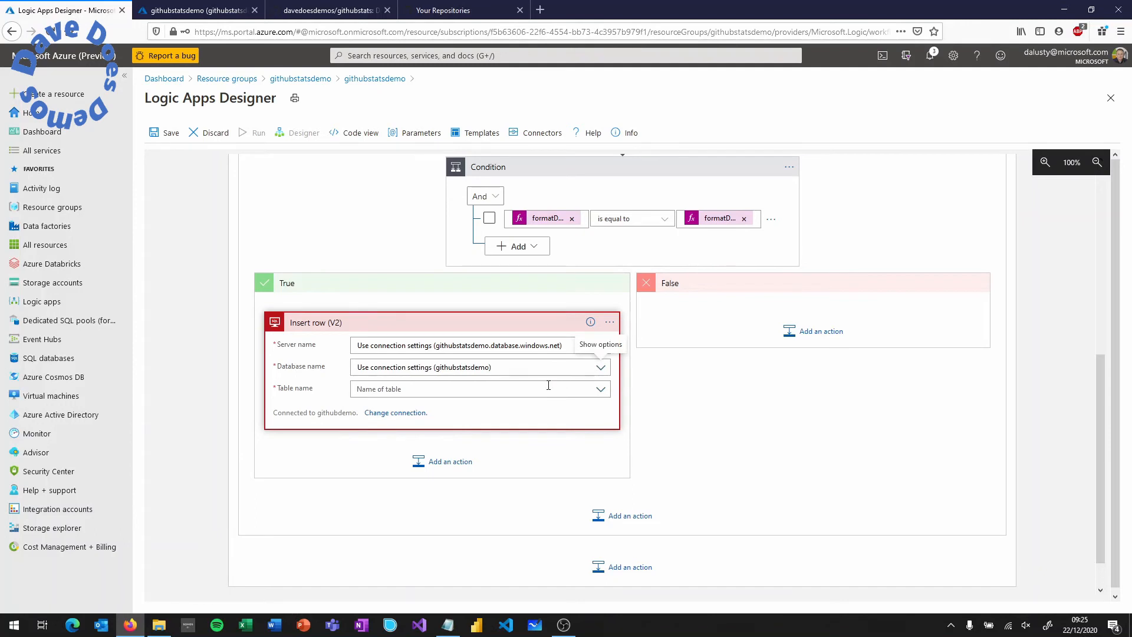
pyautogui.click(600, 390)
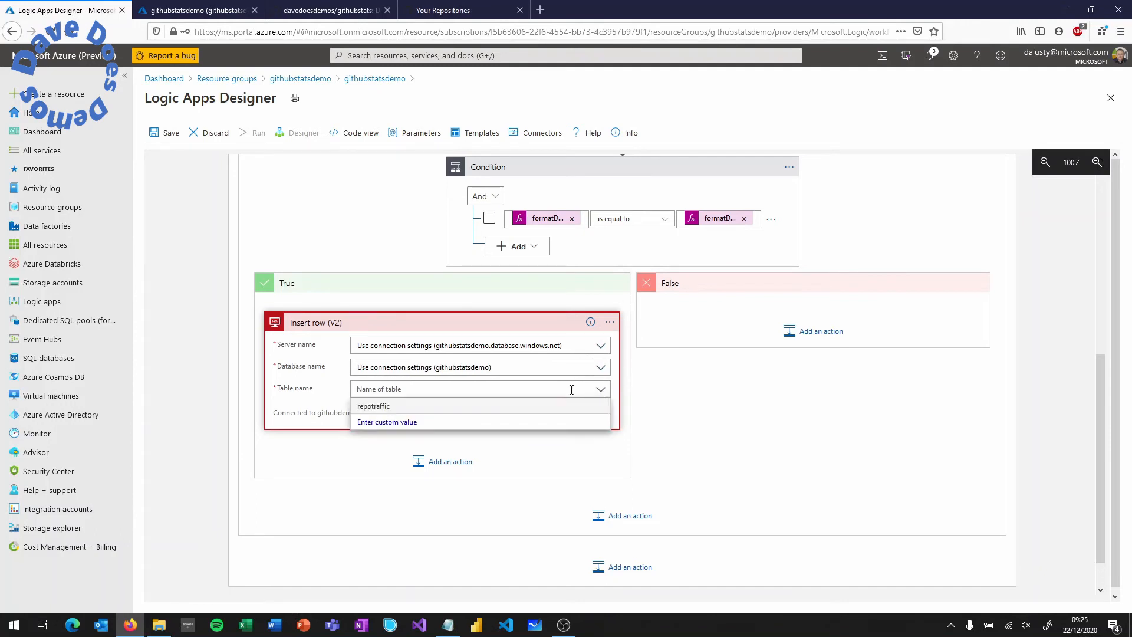
pyautogui.click(518, 406)
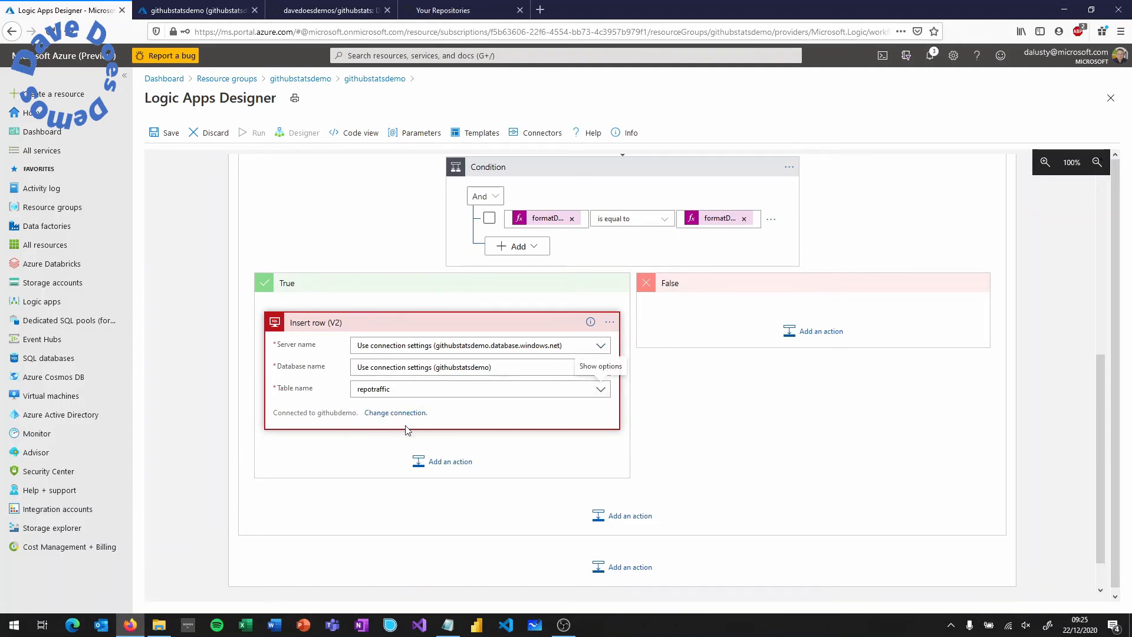
# - Add the repository, count, uniques and timestamp columns to the Insert row step
pyautogui.click(437, 412)
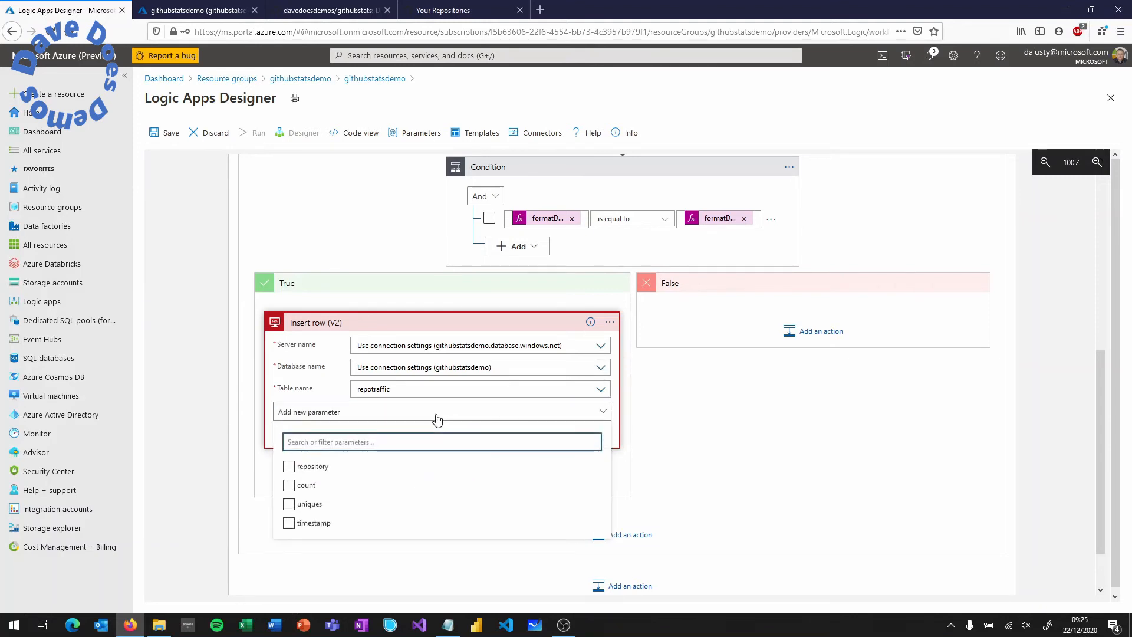
pyautogui.click(289, 467)
pyautogui.click(289, 485)
pyautogui.click(289, 504)
pyautogui.click(289, 523)
pyautogui.click(271, 407)
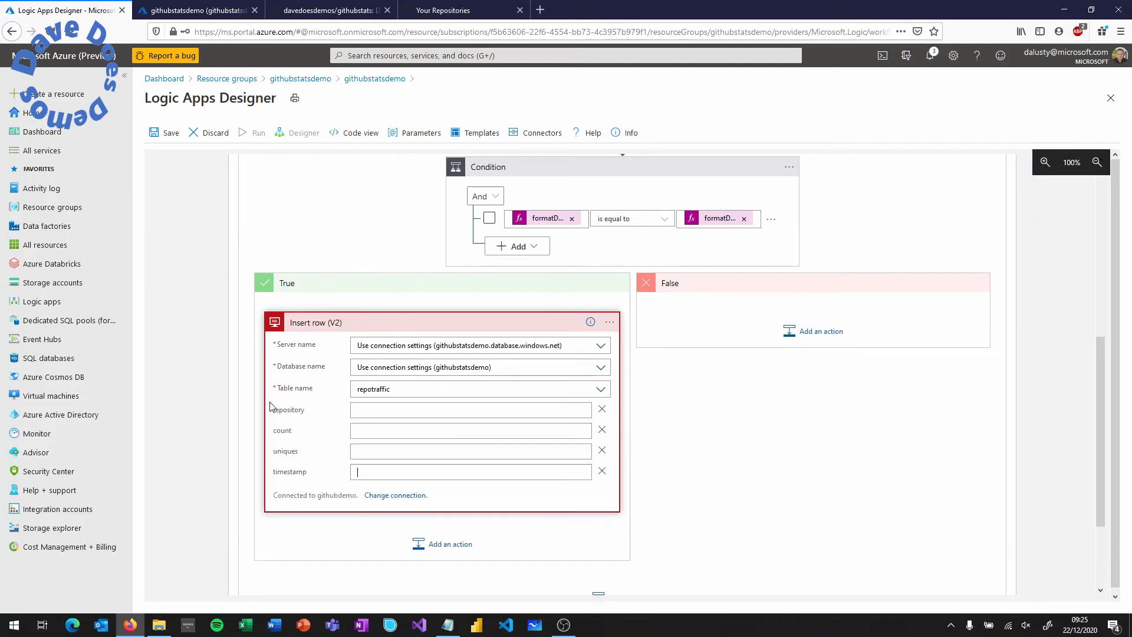
# - Set the repository column to the For each loop's Current item
pyautogui.click(551, 411)
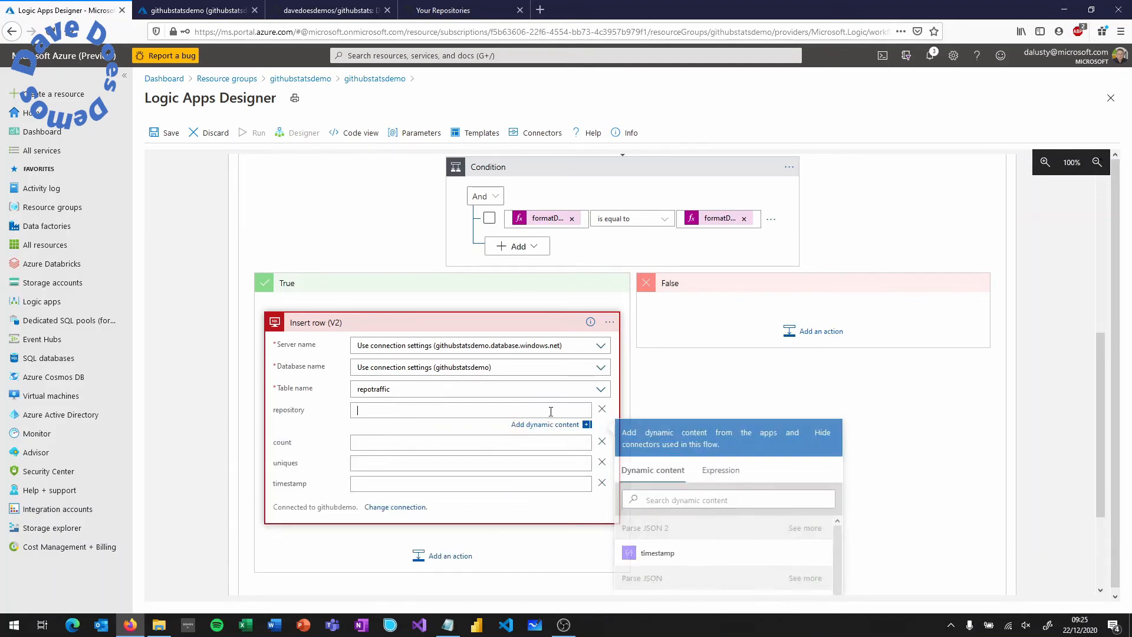
pyautogui.scroll(-3, 569, 411)
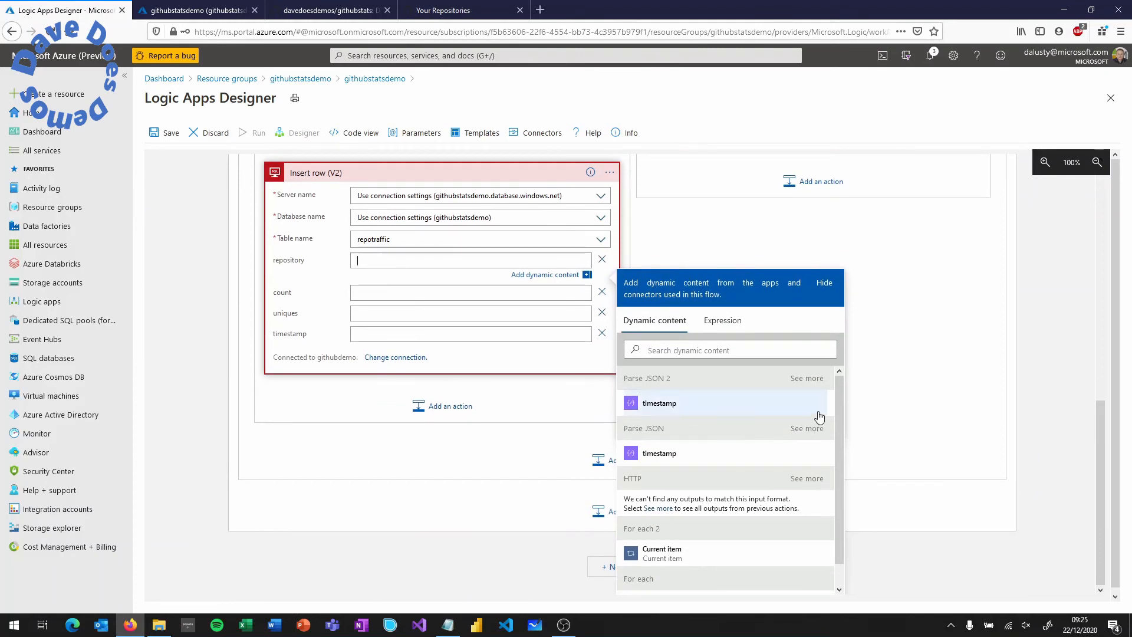
pyautogui.moveTo(840, 404); pyautogui.dragTo(837, 485)
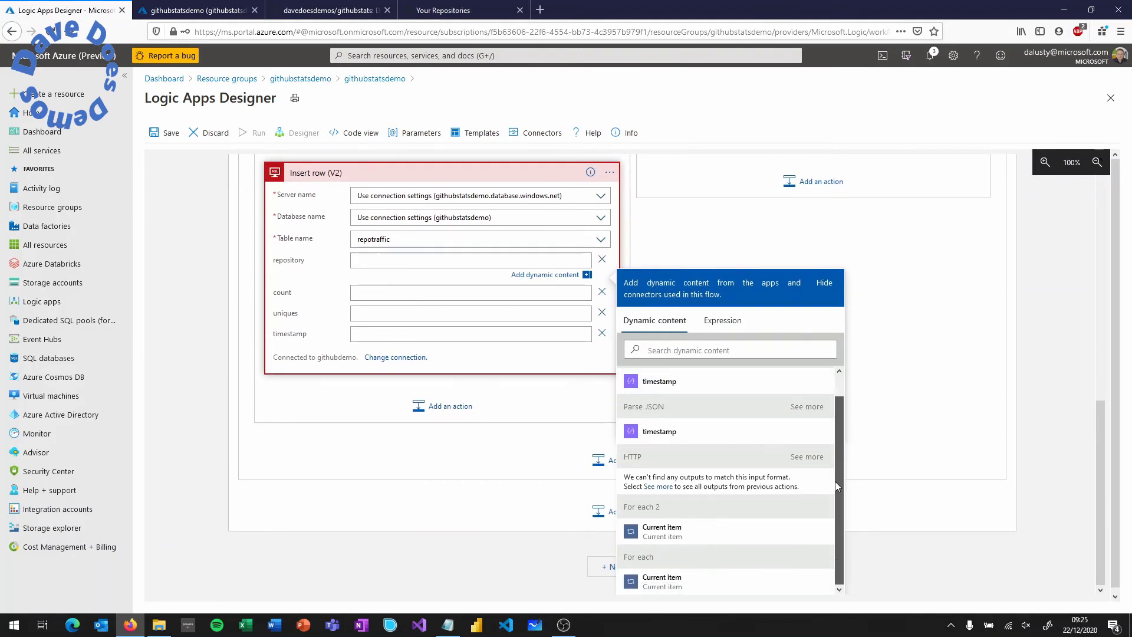
pyautogui.click(661, 587)
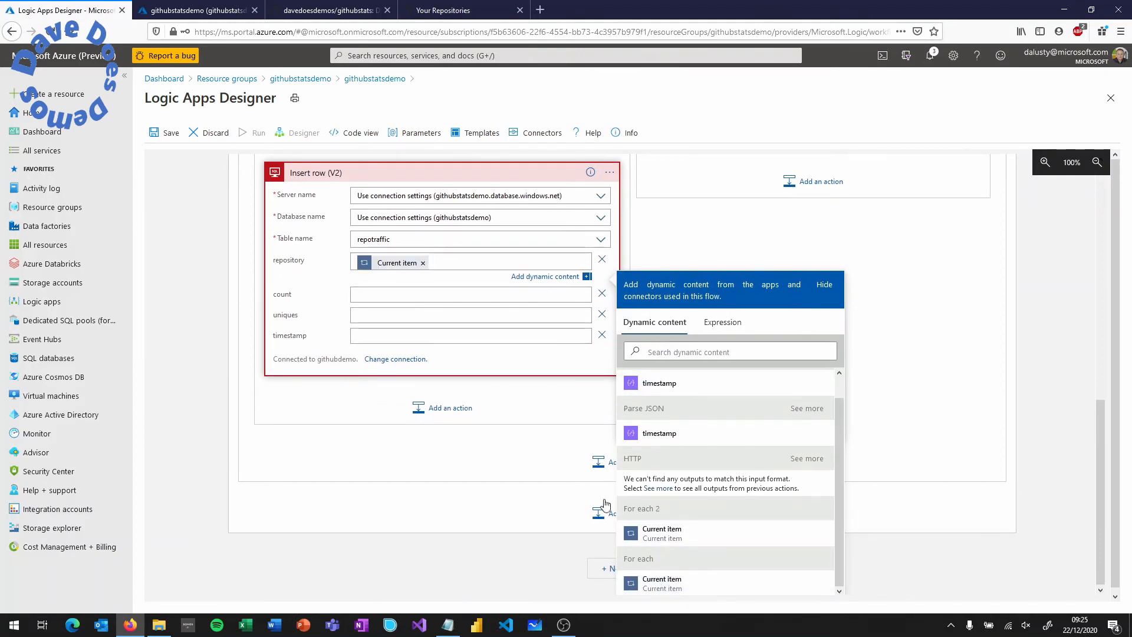
# - Fill count, uniques and timestamp with the matching Parse JSON 2 outputs
pyautogui.click(448, 296)
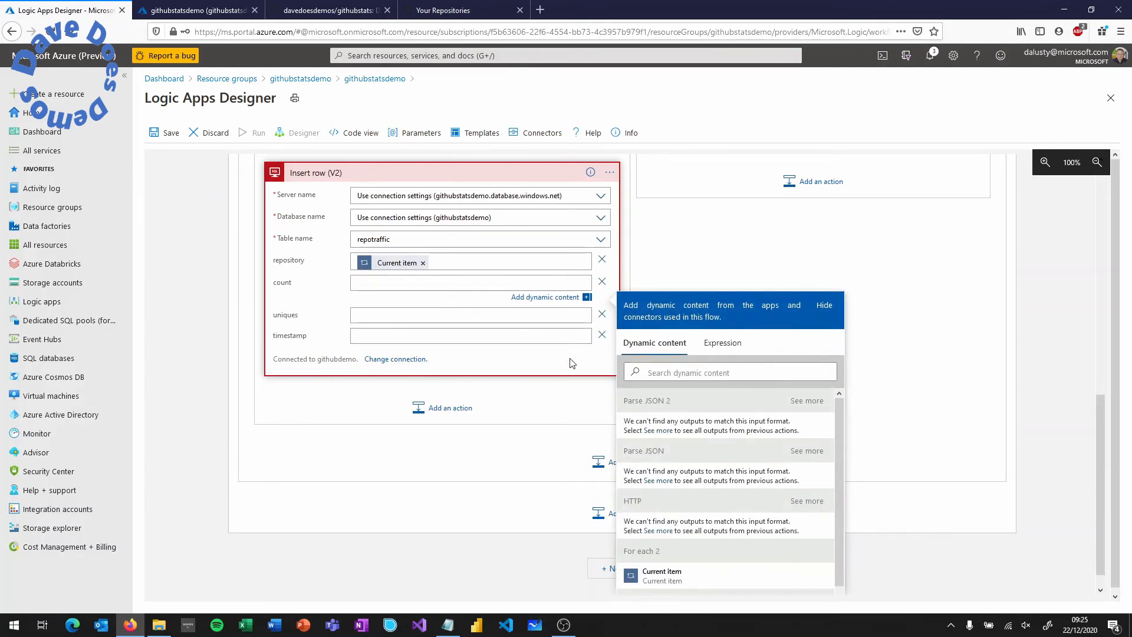
pyautogui.scroll(-1, 738, 437)
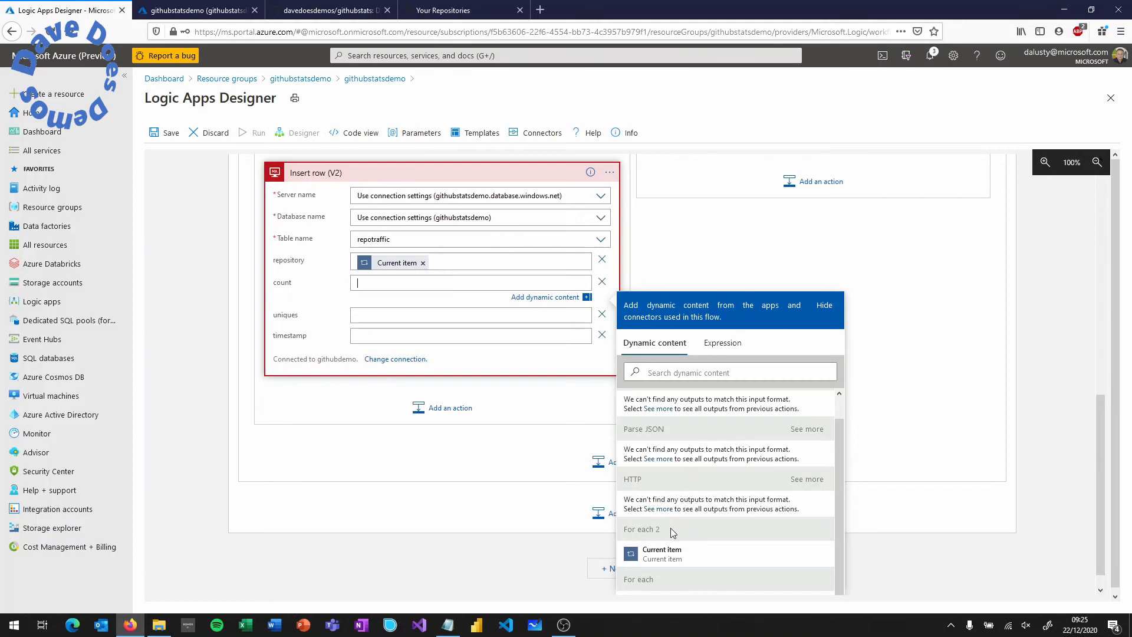
pyautogui.scroll(1, 685, 530)
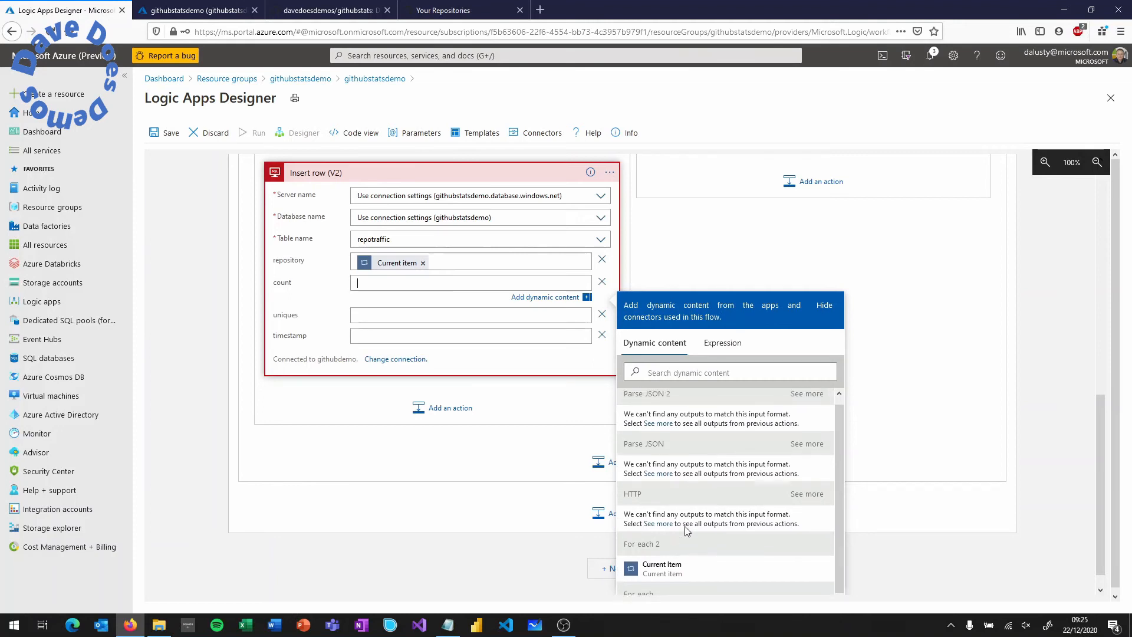
pyautogui.click(806, 401)
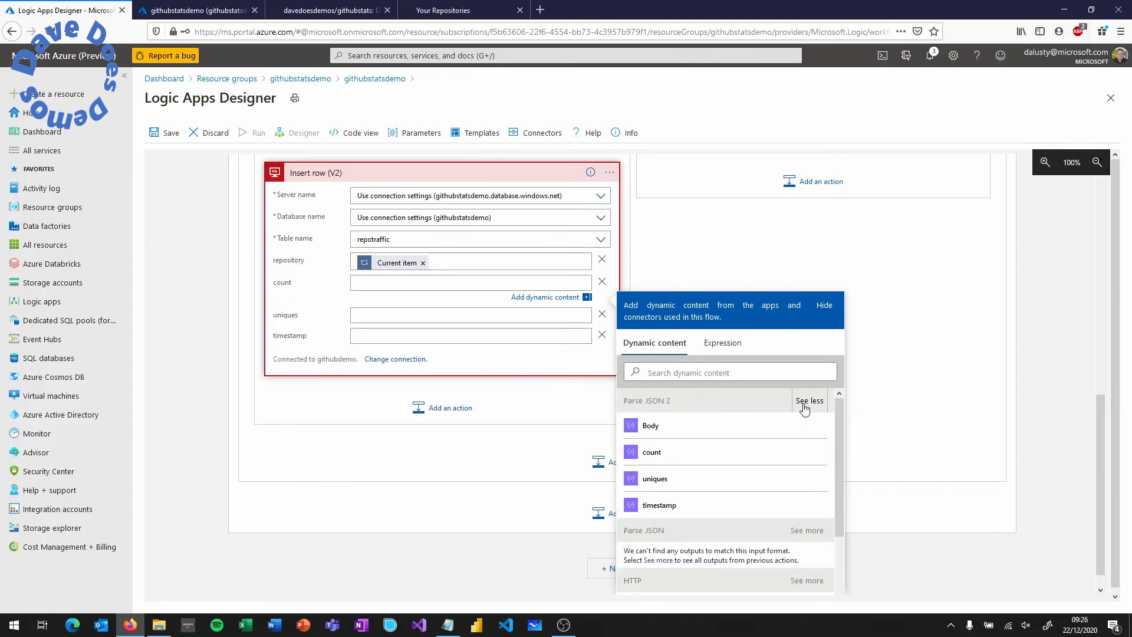
pyautogui.click(663, 454)
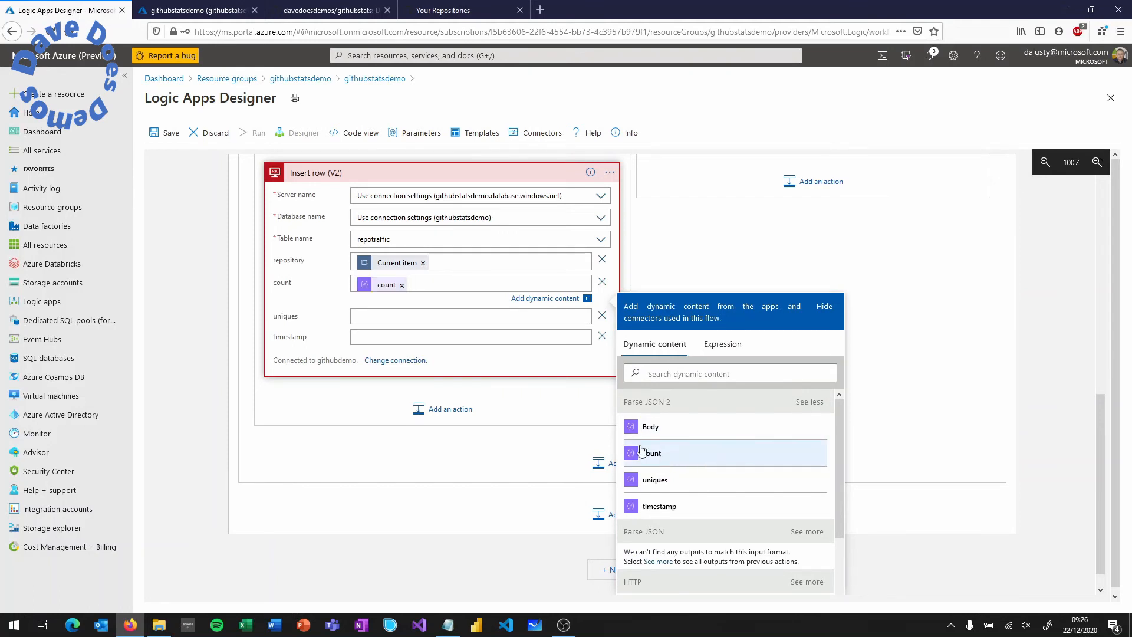
pyautogui.click(445, 317)
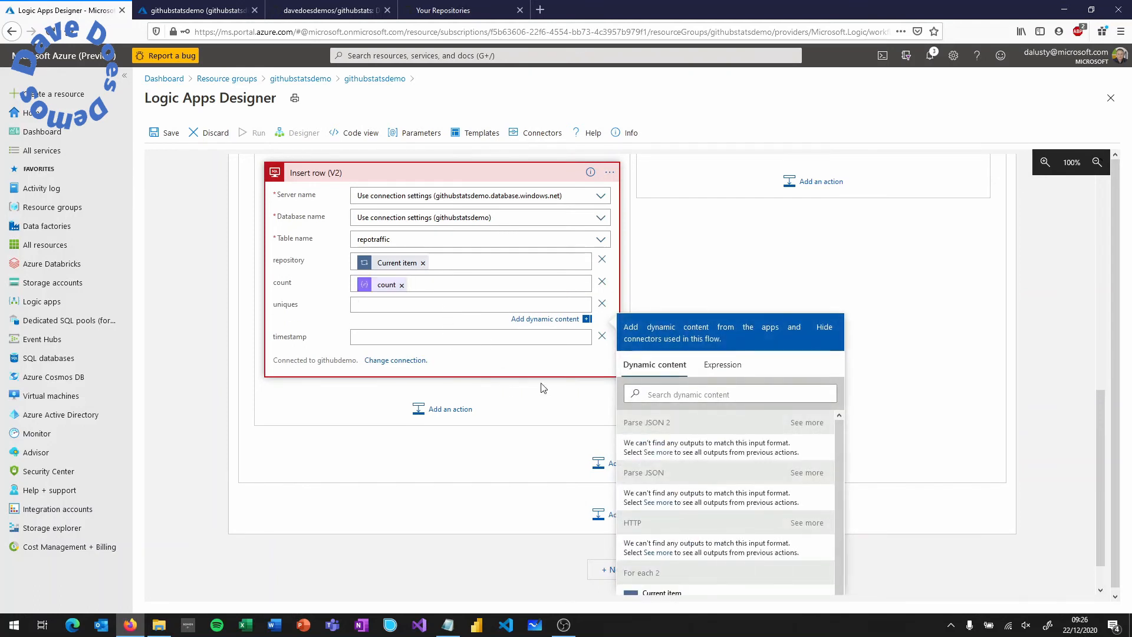
pyautogui.click(815, 426)
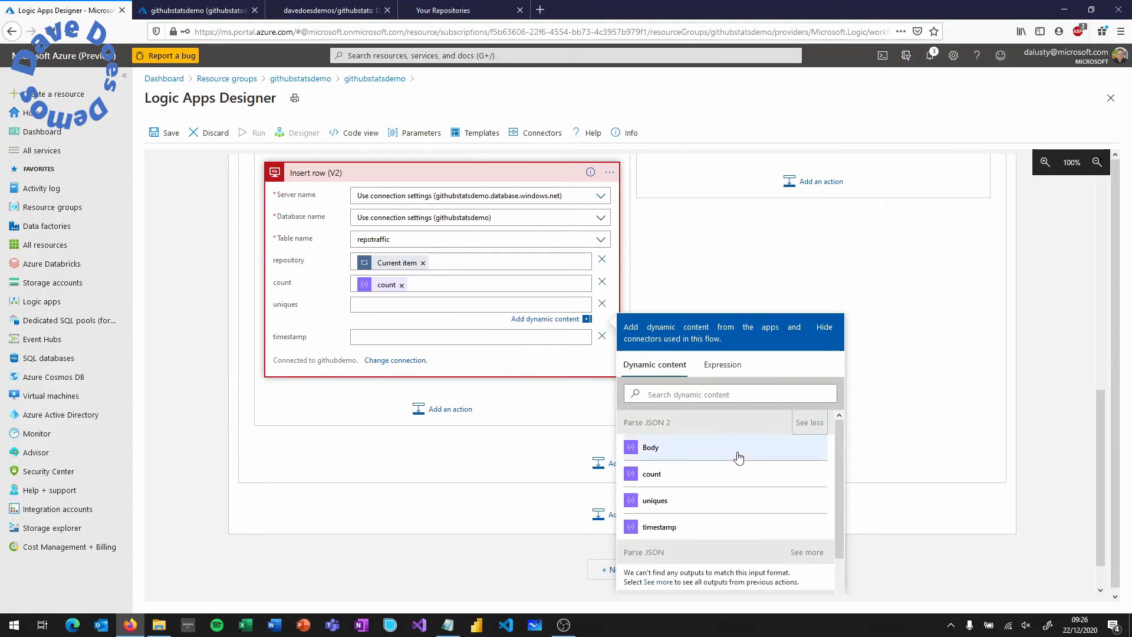
pyautogui.click(655, 502)
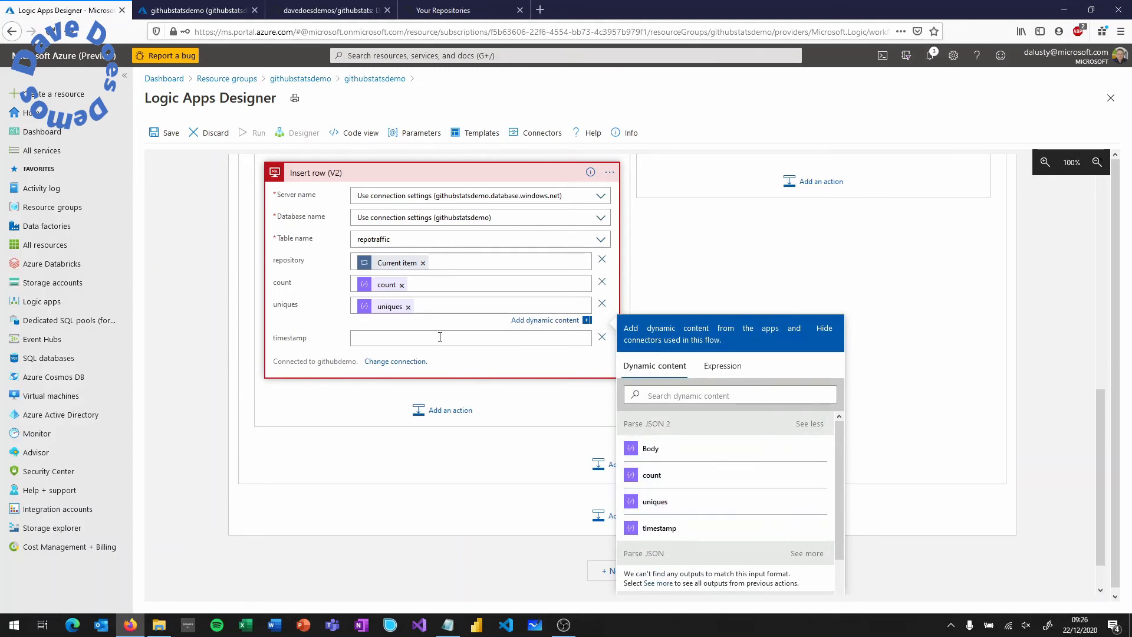
pyautogui.click(812, 444)
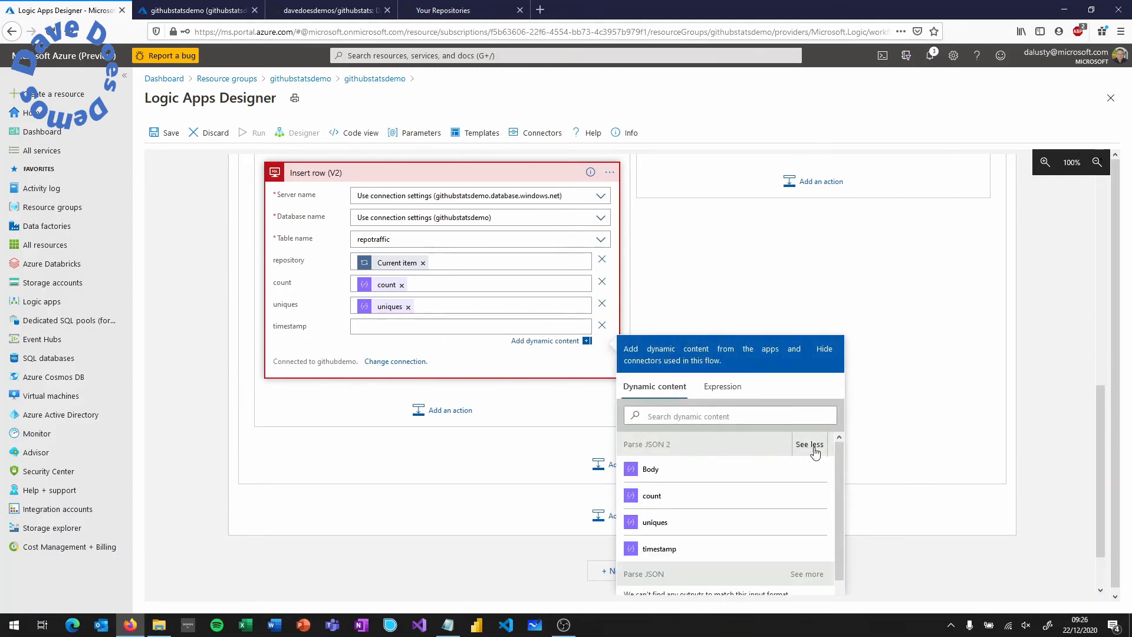
pyautogui.click(655, 548)
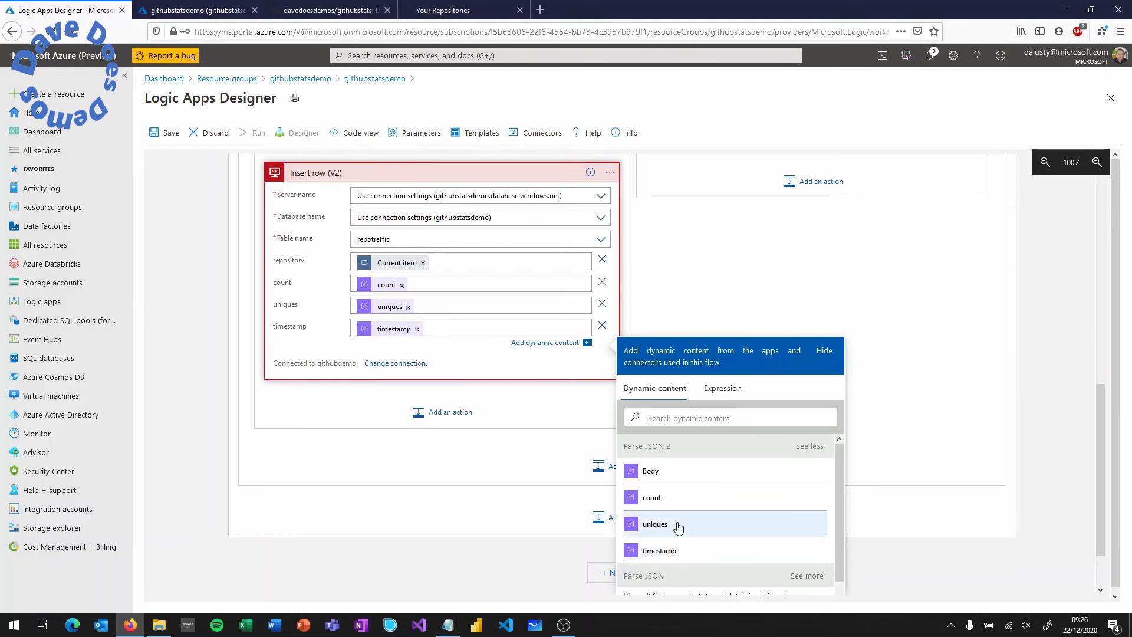
pyautogui.click(524, 375)
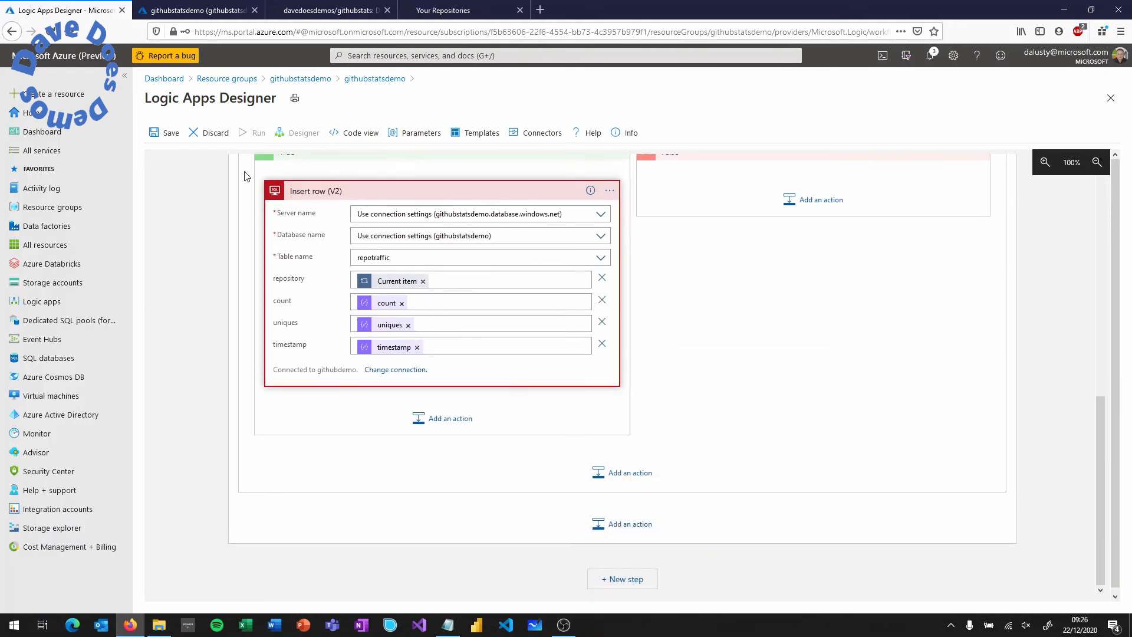
# - Save and run the logic app, then switch to the githubstatsdemo SQL database tab
pyautogui.click(162, 140)
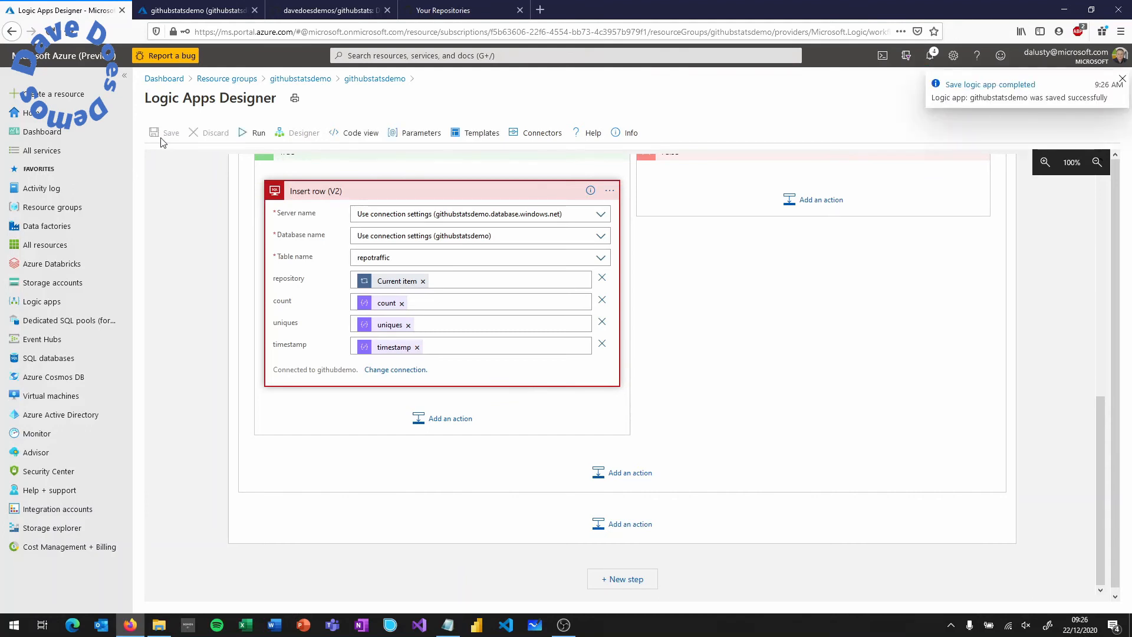
pyautogui.click(254, 133)
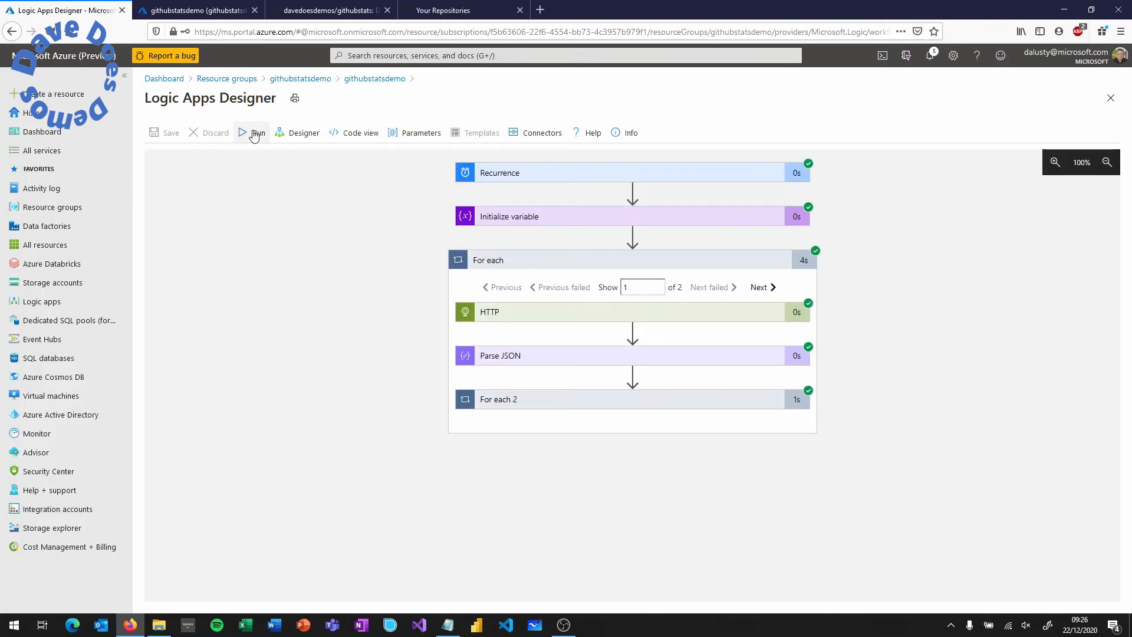
pyautogui.click(215, 12)
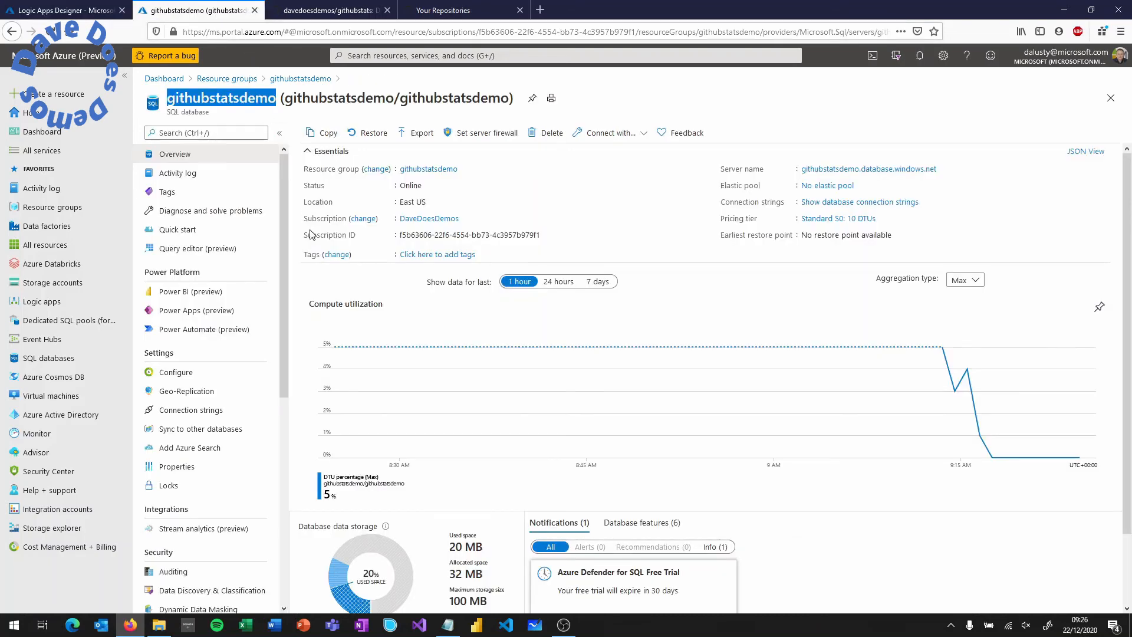
# - Sign in to the database's Query editor with the SQL authentication password
pyautogui.scroll(-3, 316, 248)
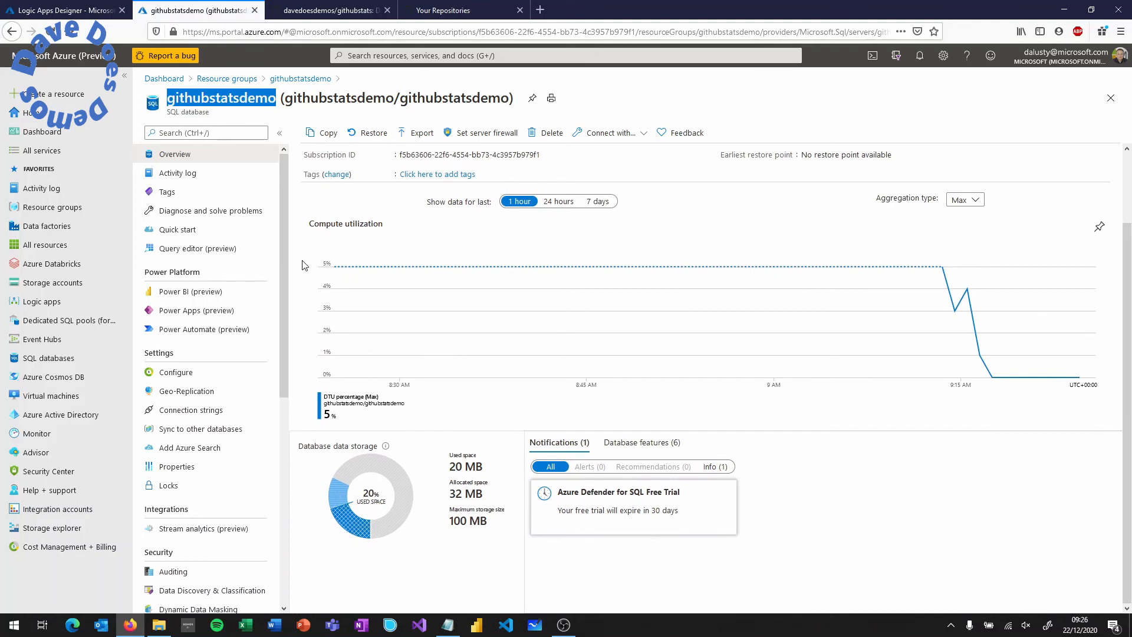
pyautogui.click(221, 252)
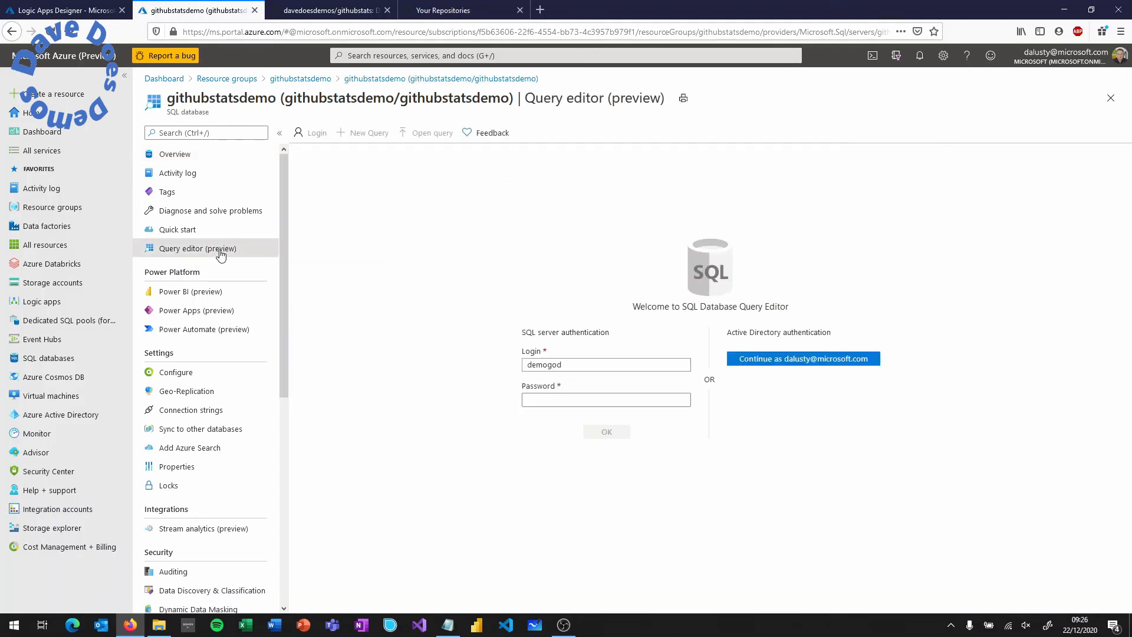
pyautogui.click(522, 399)
pyautogui.write('•')
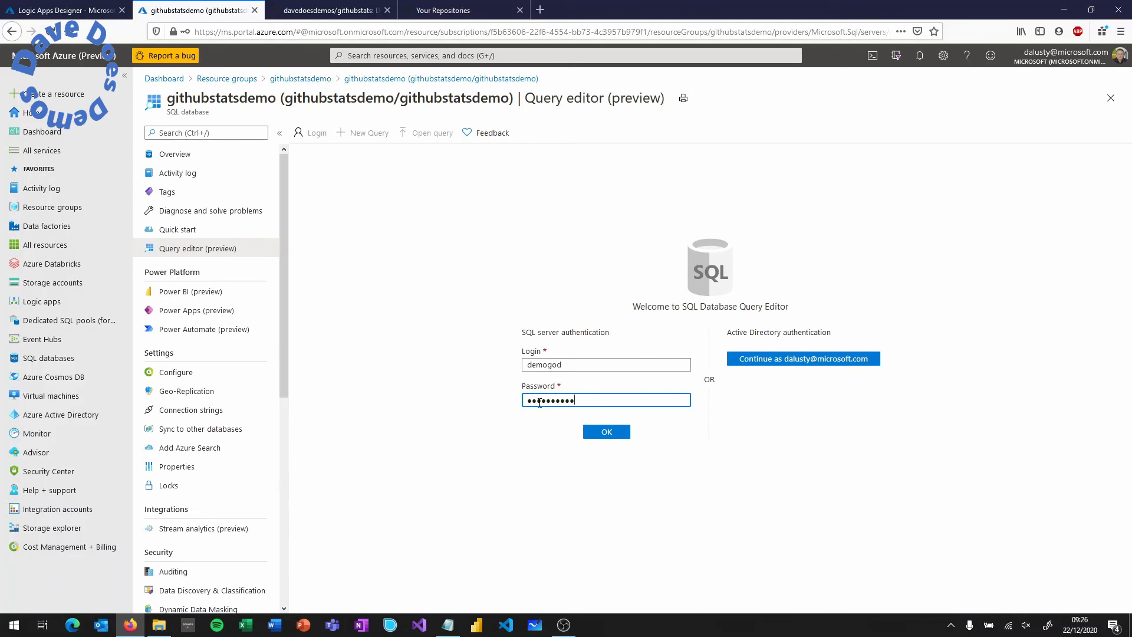
pyautogui.click(609, 433)
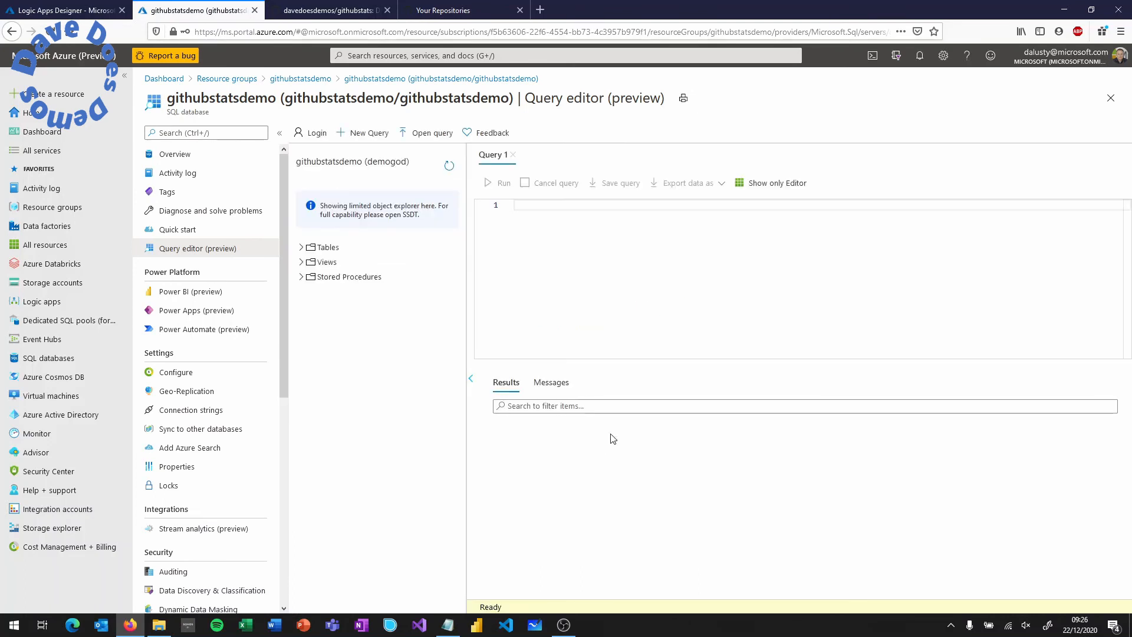
# - Run Select Top 1000 Rows on dbo.repotraffic, showing two DataDevOps rows with count 5, uniques 4
pyautogui.click(302, 248)
pyautogui.click(342, 263)
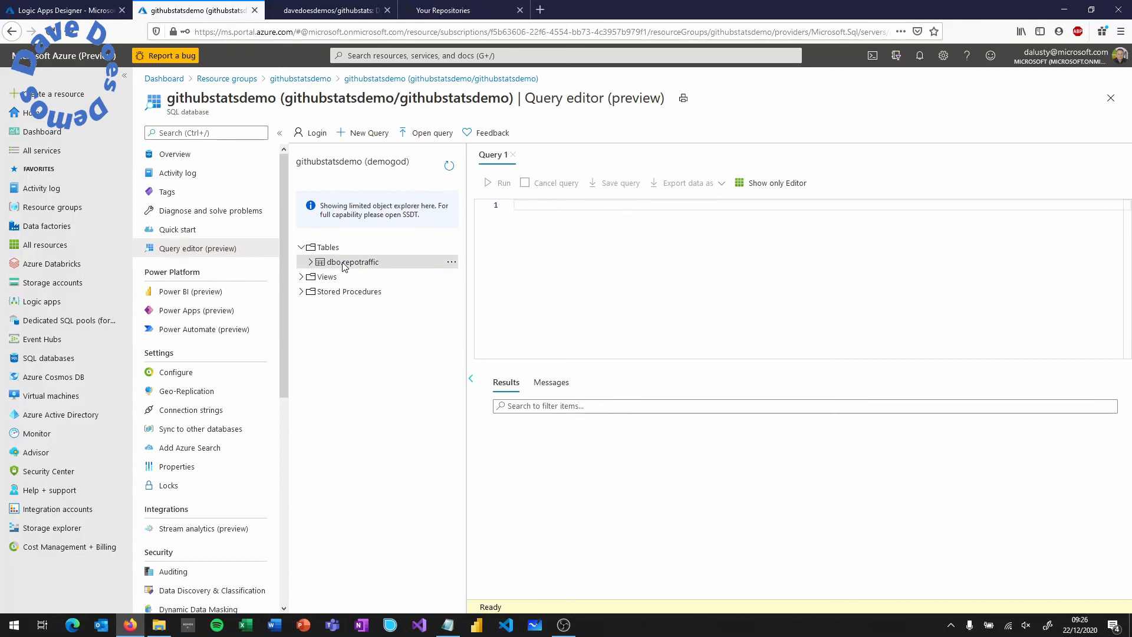
pyautogui.rightClick(365, 263)
pyautogui.click(393, 272)
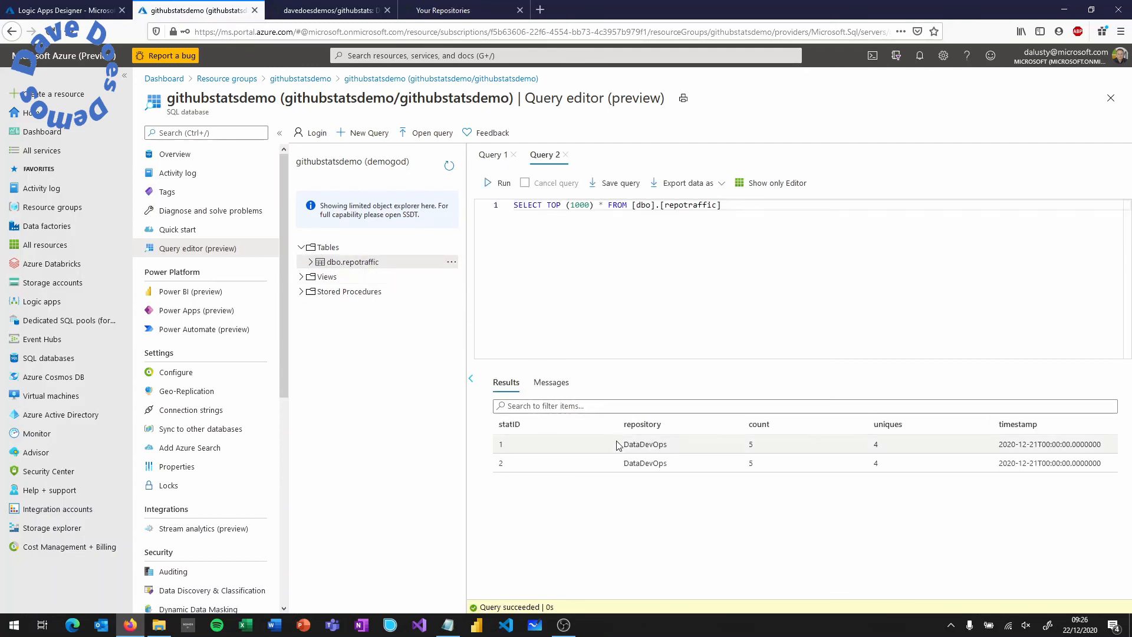
pyautogui.moveTo(628, 446); pyautogui.dragTo(890, 448)
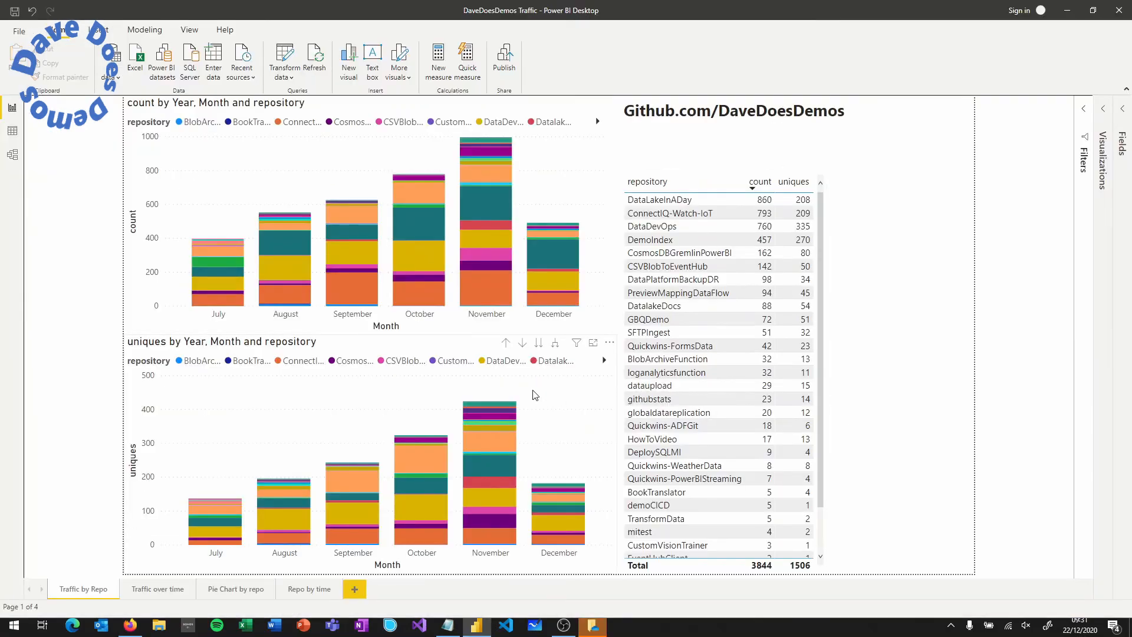
# - Cross-highlight DataLakeInADay, DataDevOps and ConnectIQ-Watch-IoT, then show the Traffic over time page
pyautogui.click(687, 203)
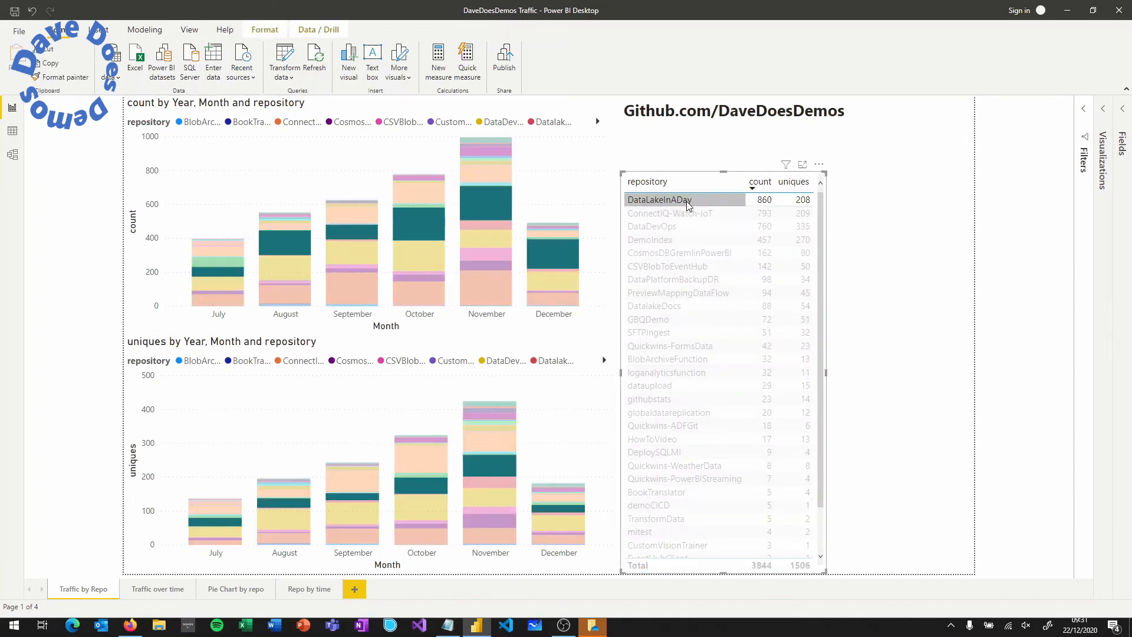
pyautogui.click(687, 203)
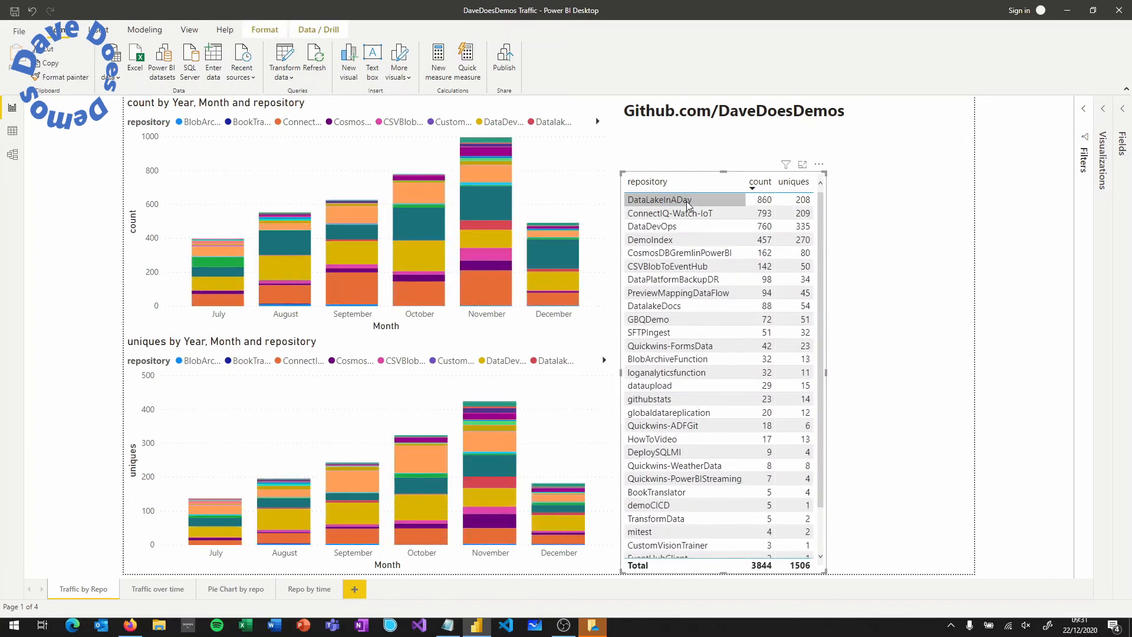
pyautogui.click(674, 228)
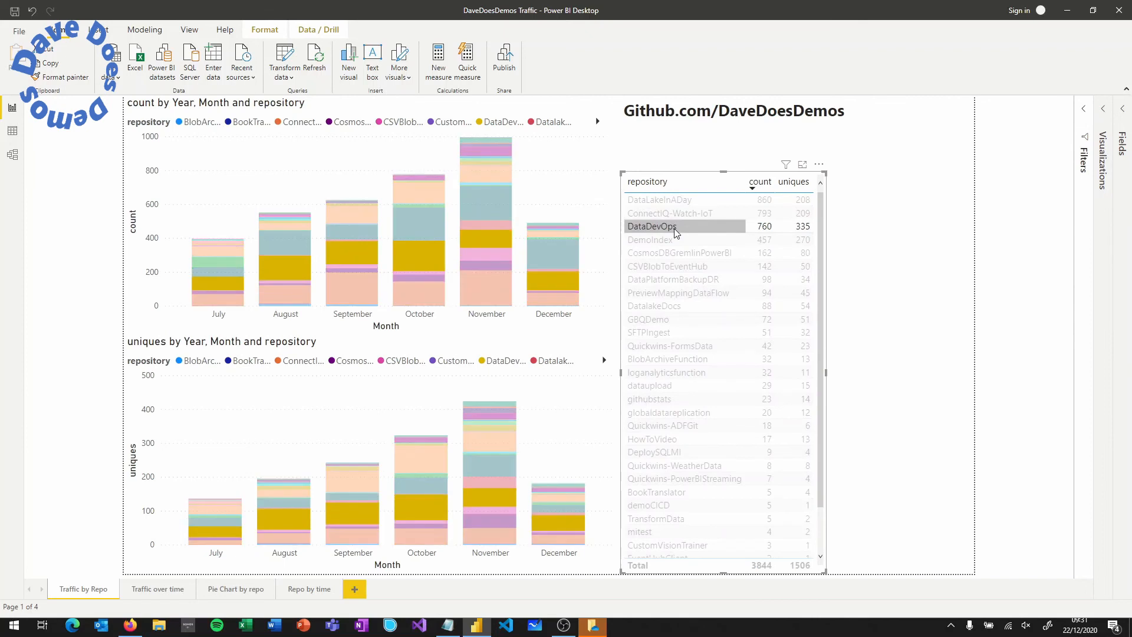
pyautogui.click(674, 230)
pyautogui.click(681, 215)
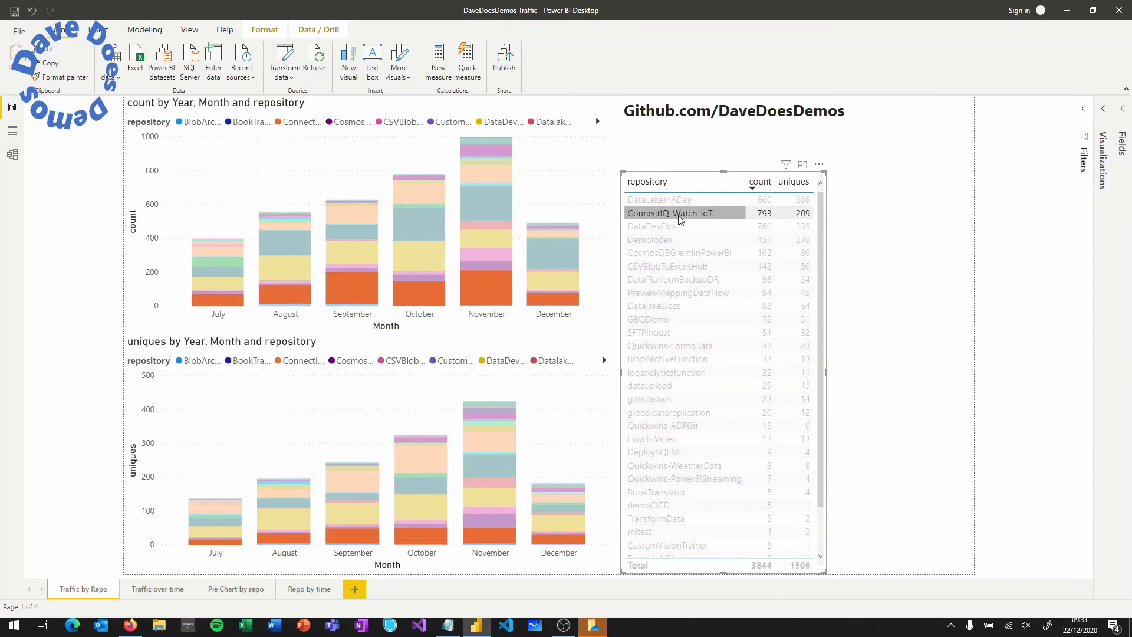
pyautogui.rightClick(682, 220)
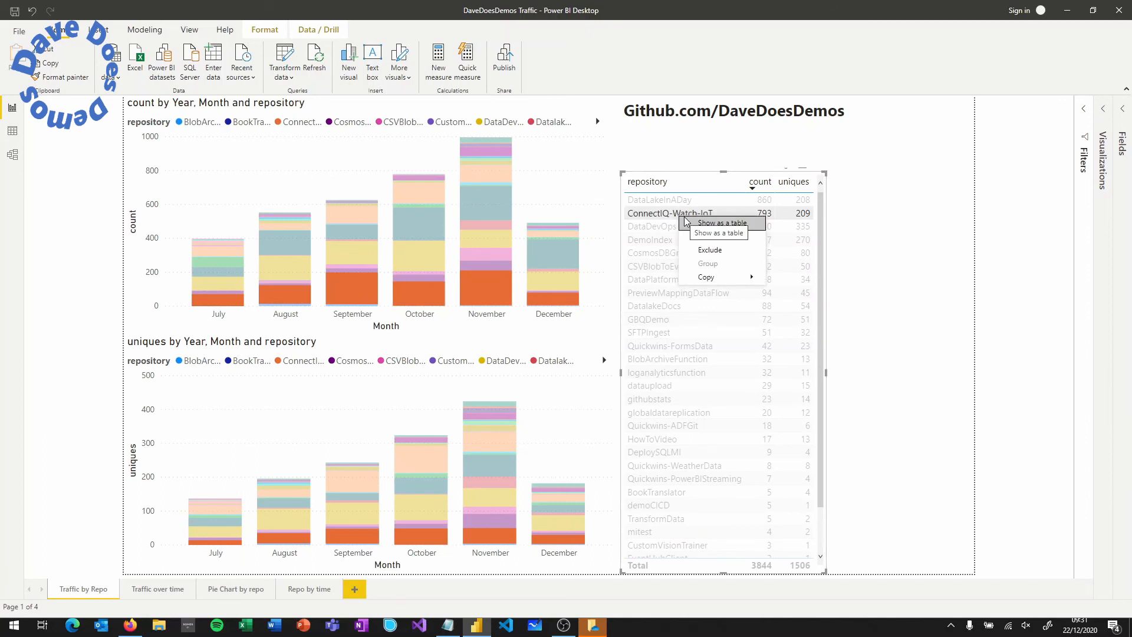
pyautogui.press('Escape')
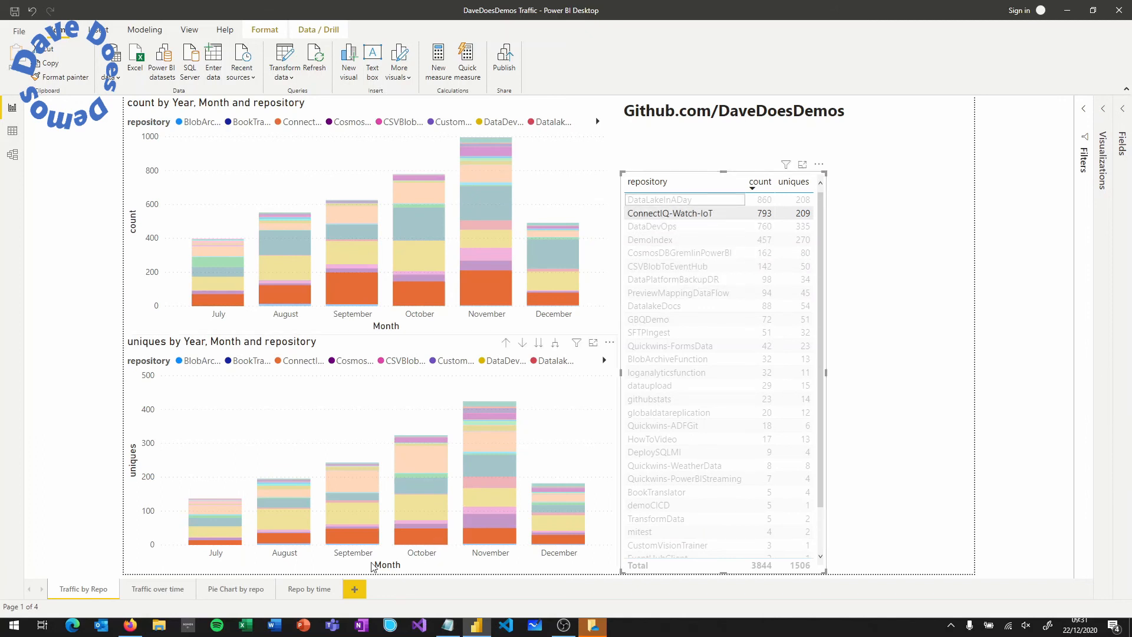
pyautogui.click(155, 591)
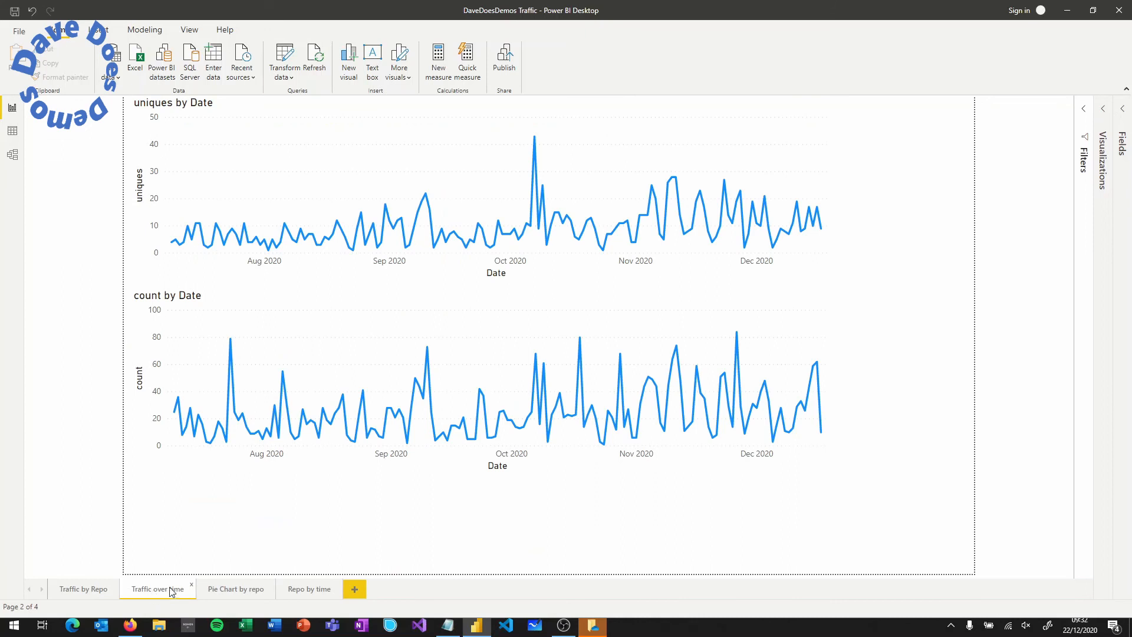
# - On the Pie Chart by repo page, filter the pie chart to October, then November, then clear the month filter
pyautogui.click(230, 590)
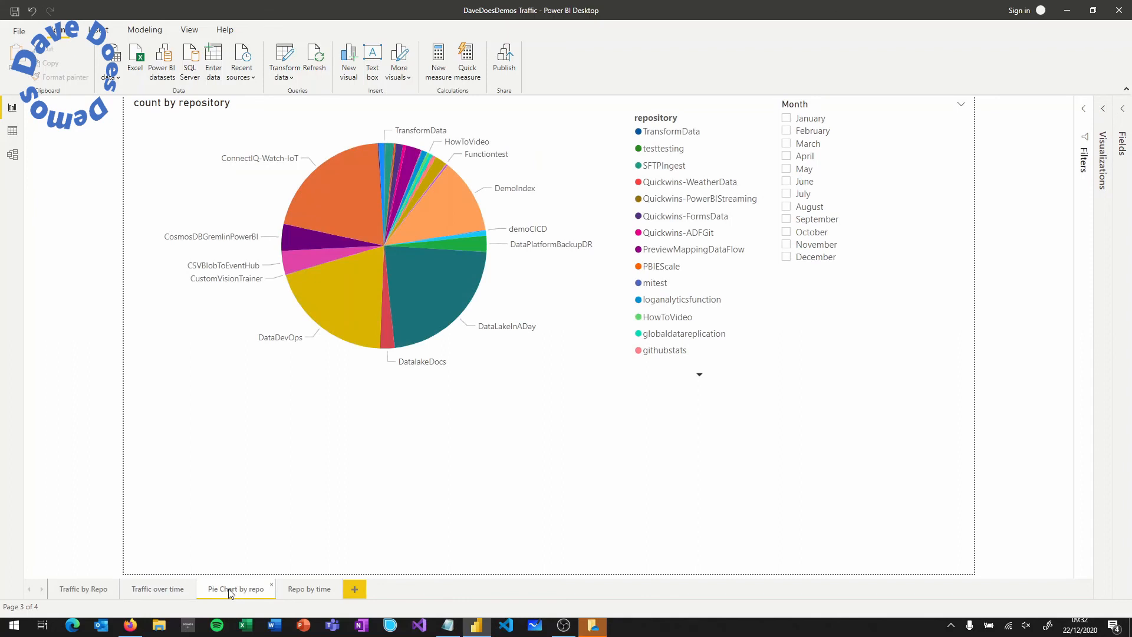
pyautogui.click(788, 232)
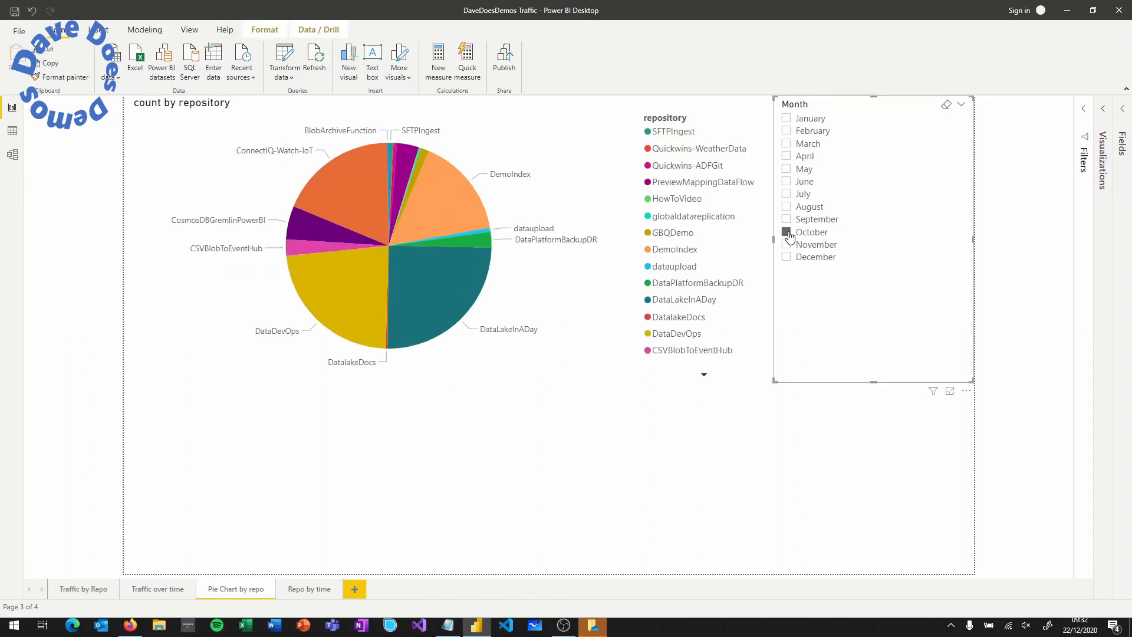
pyautogui.click(788, 245)
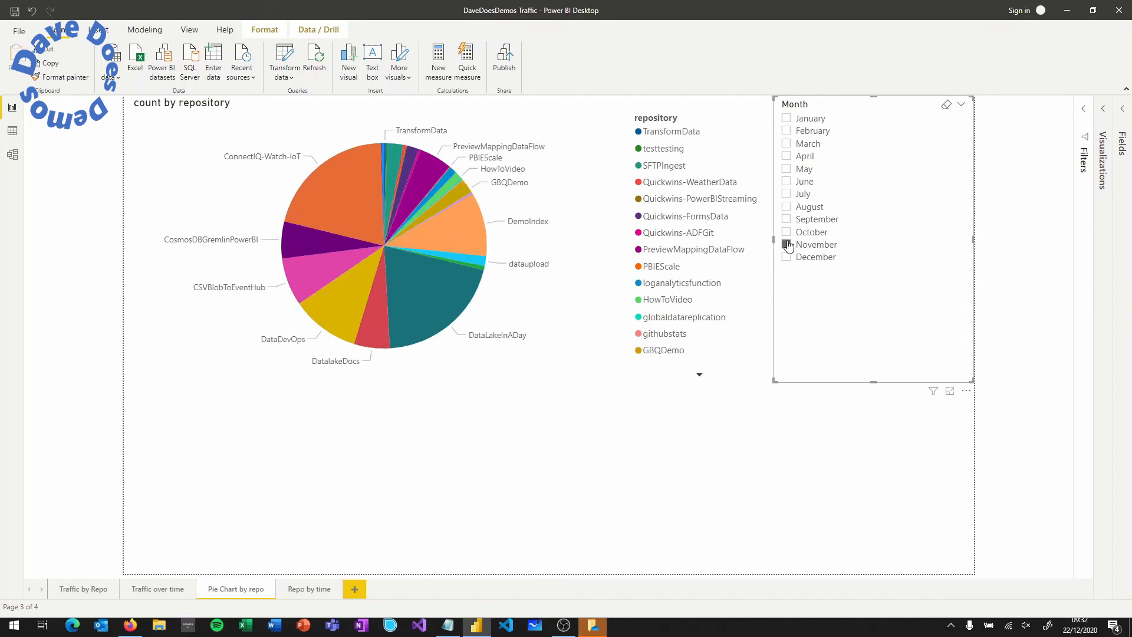
pyautogui.click(788, 244)
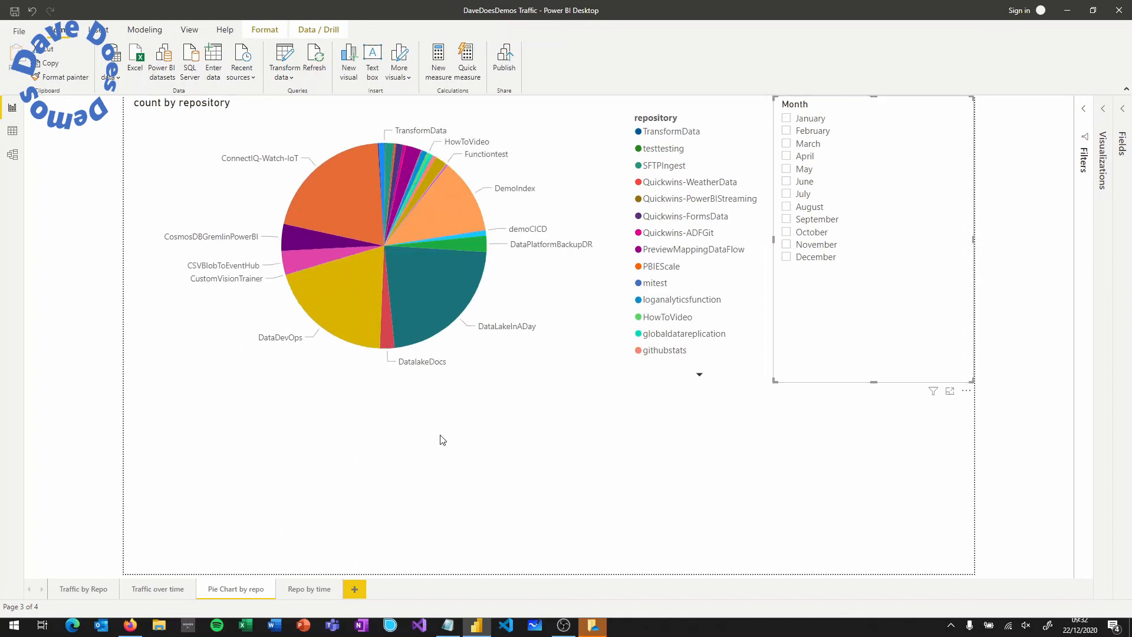
# - On the Repo by time page, filter the monthly chart to BookTranslator, then show all repositories again
pyautogui.click(307, 589)
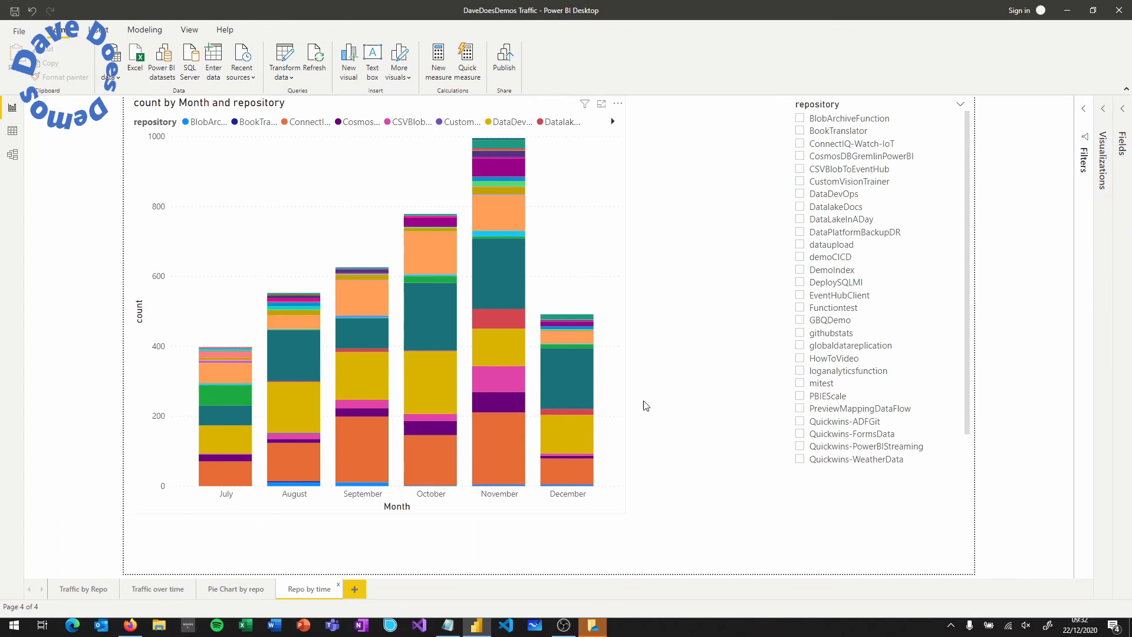
pyautogui.click(814, 134)
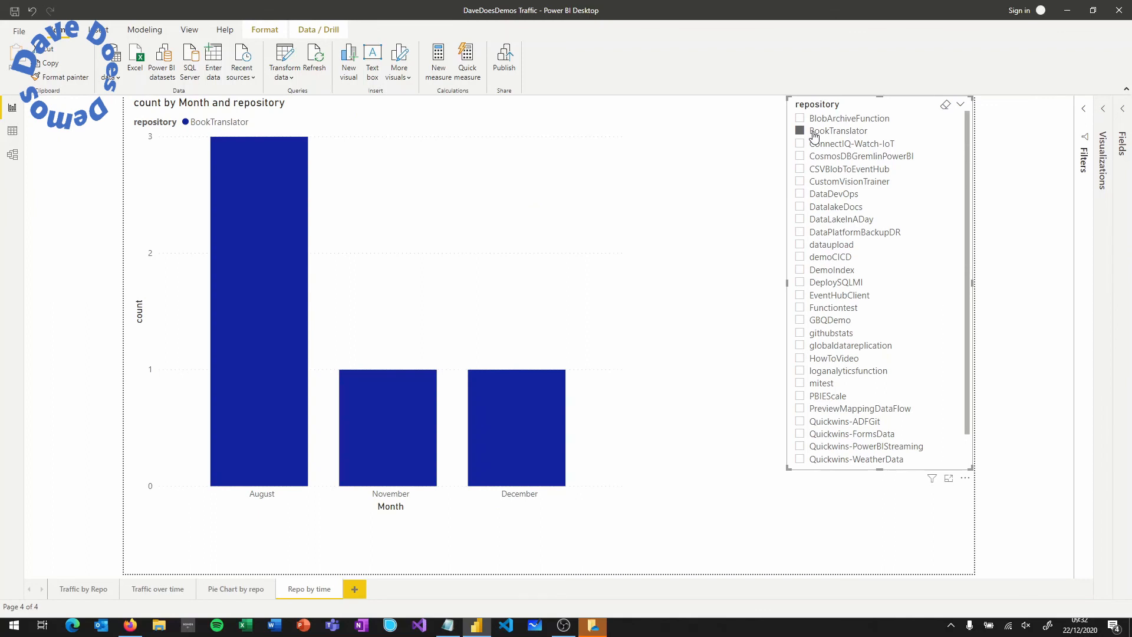
pyautogui.click(814, 133)
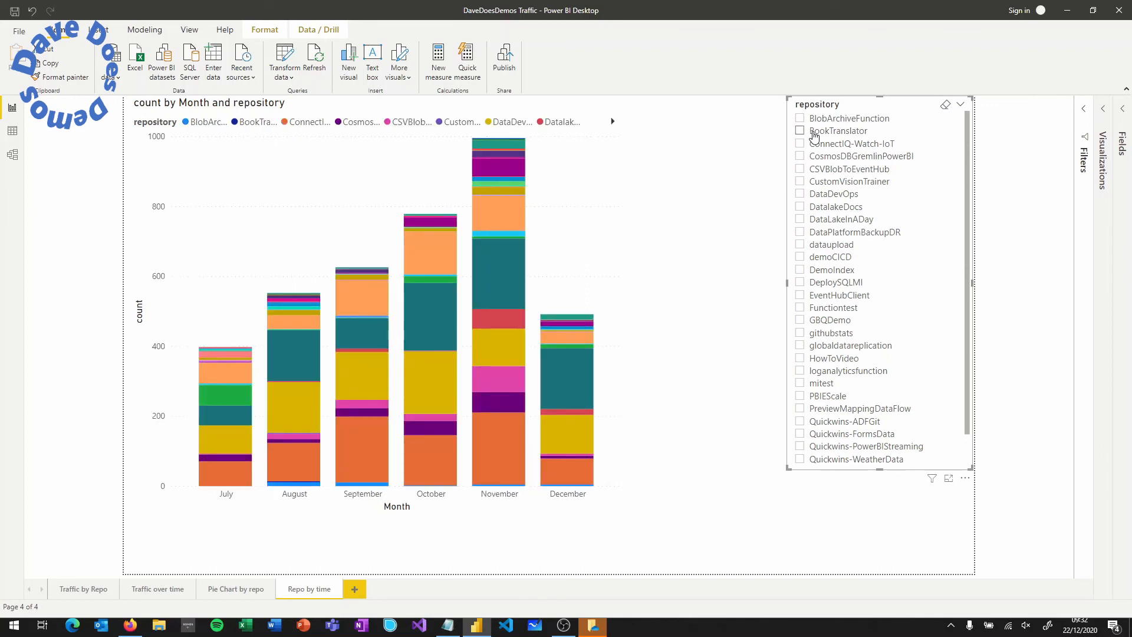